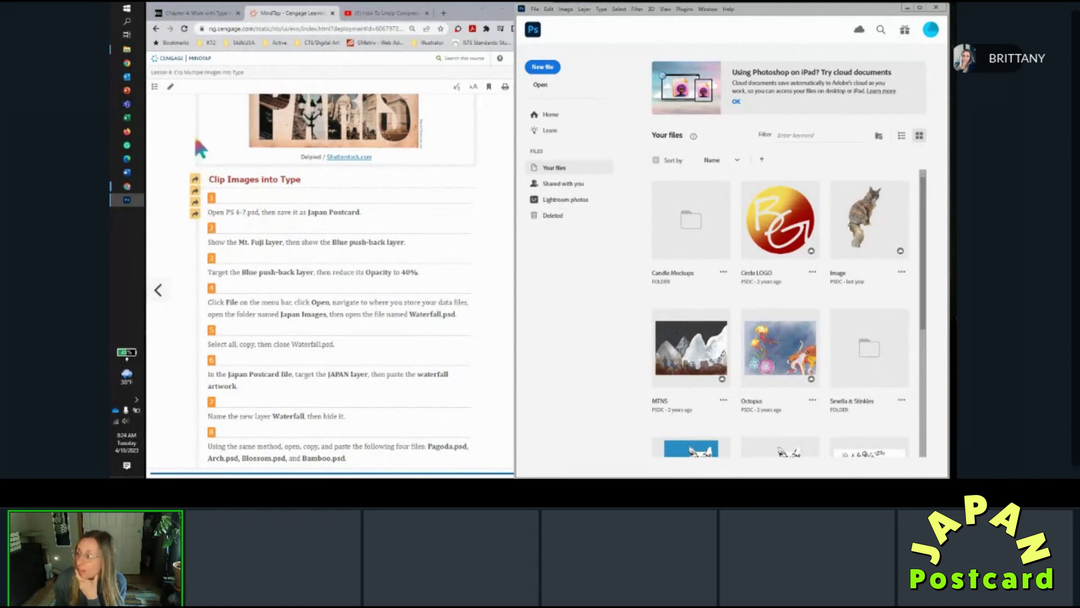
Open the PS 4-7 JAPAN file in Photoshop.
{"action": "left_click", "coordinate": [535, 9]}
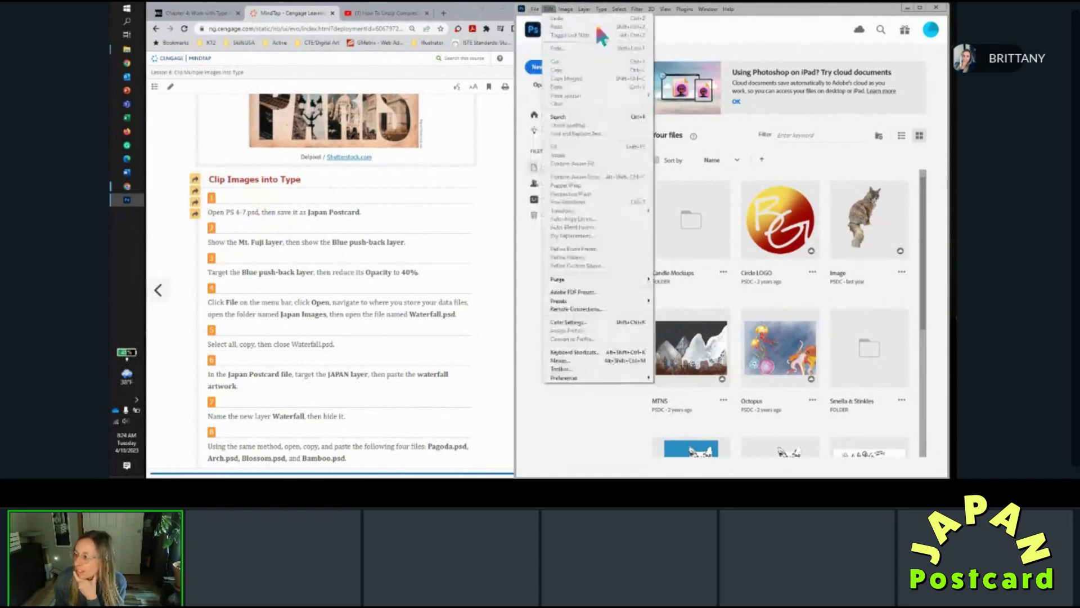
{"action": "left_click", "coordinate": [535, 8]}
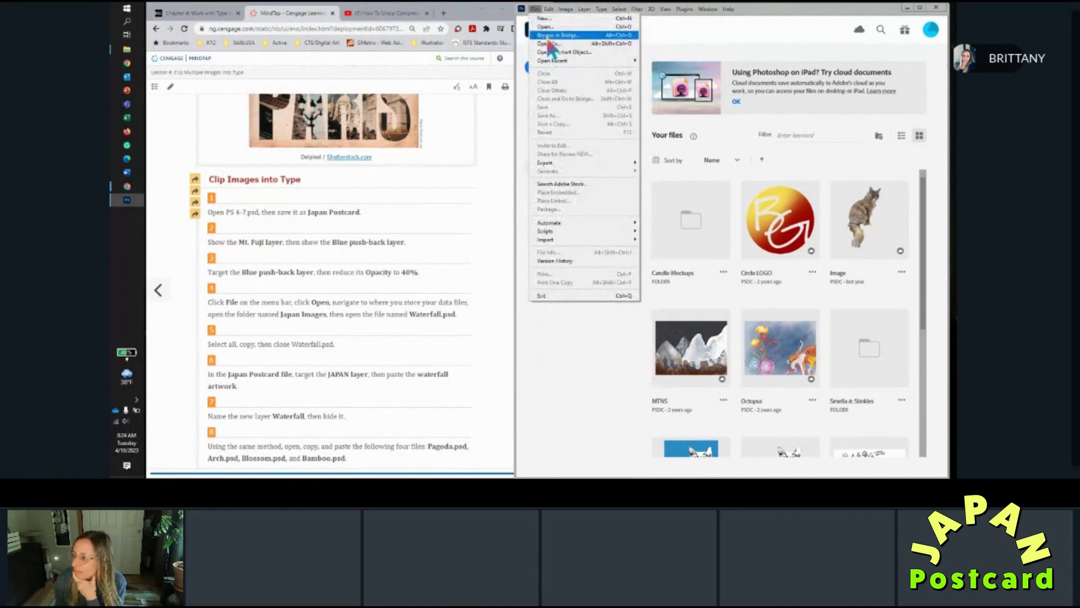
{"action": "left_click", "coordinate": [545, 27]}
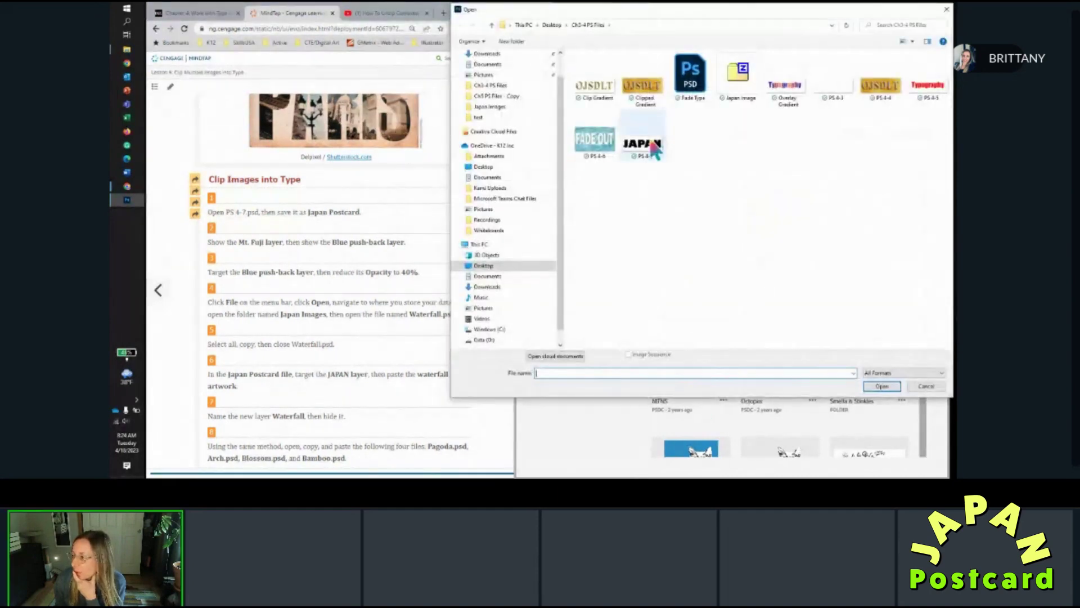
{"action": "left_click", "coordinate": [647, 144]}
{"action": "left_click", "coordinate": [881, 386]}
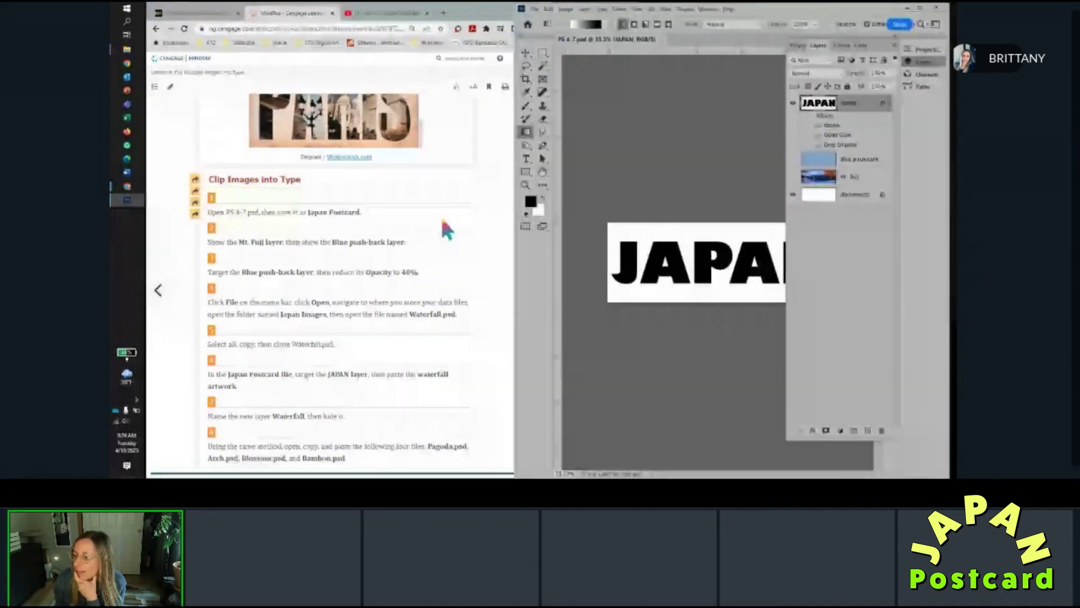
Save the document as 'Japan Postcard', accepting the compatibility option.
{"action": "left_click", "coordinate": [536, 9]}
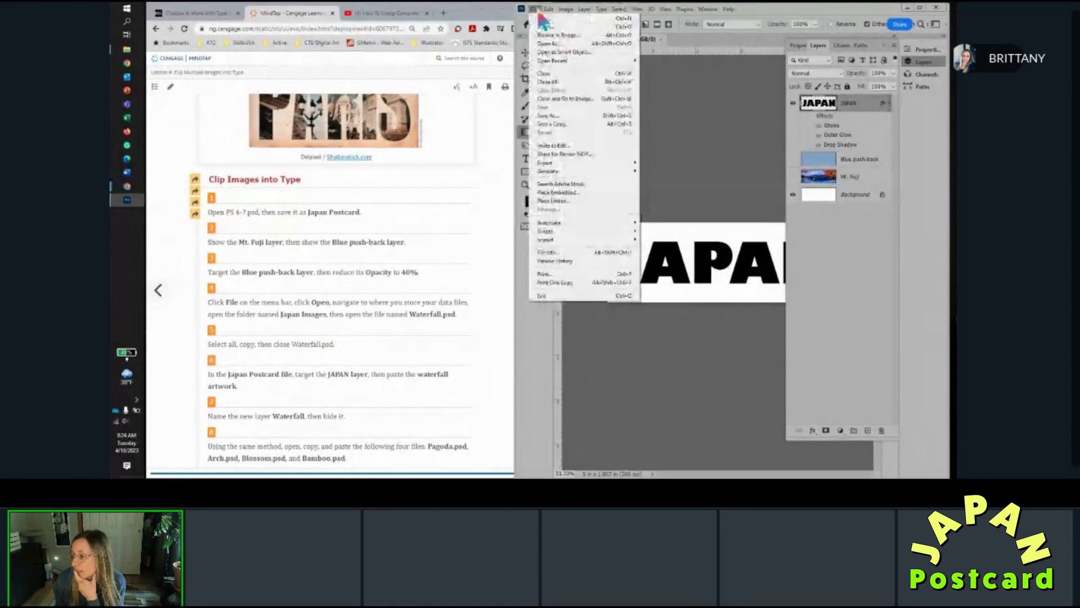
{"action": "left_click", "coordinate": [550, 115]}
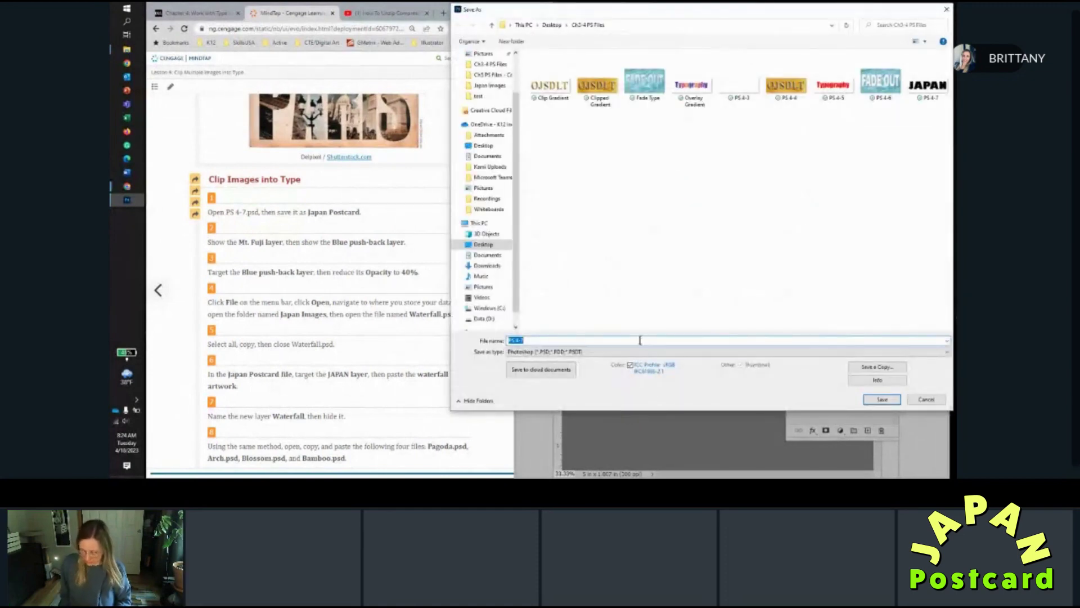
{"action": "type", "text": "Japan P"}
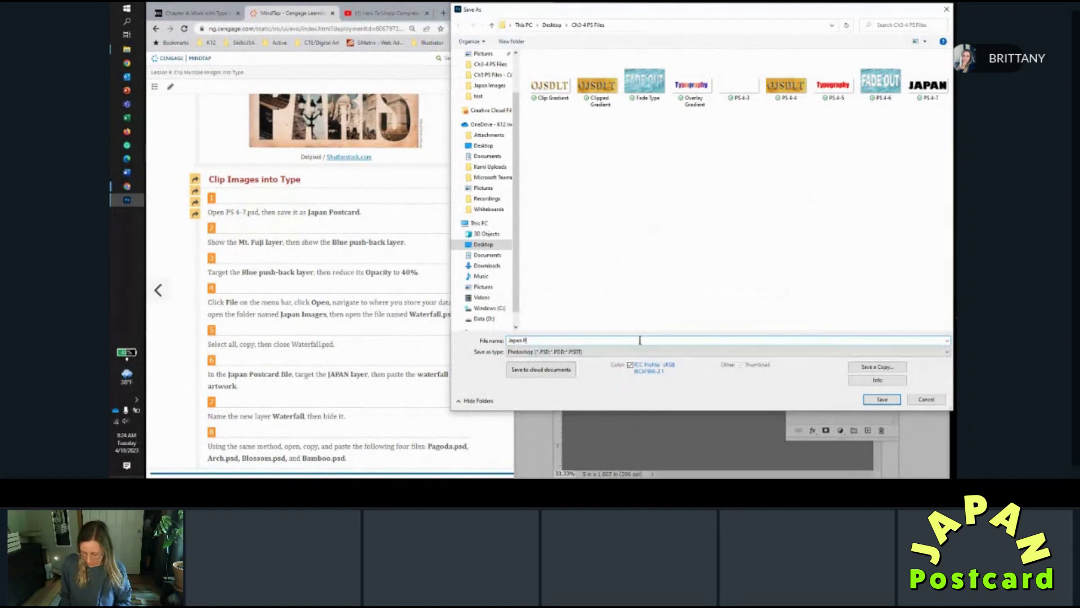
{"action": "type", "text": "ostcard"}
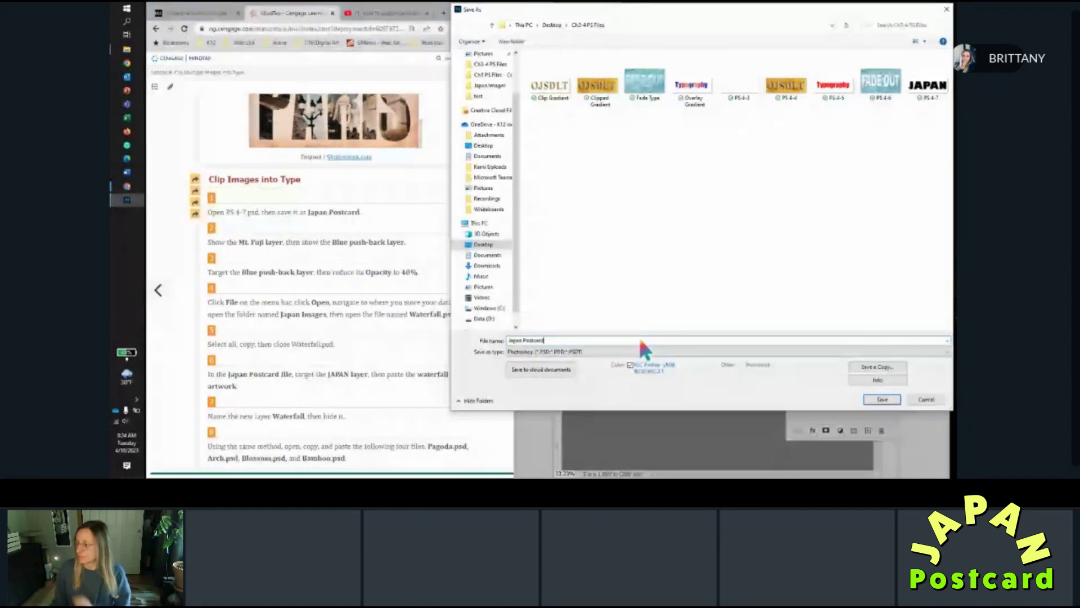
{"action": "left_click", "coordinate": [881, 401]}
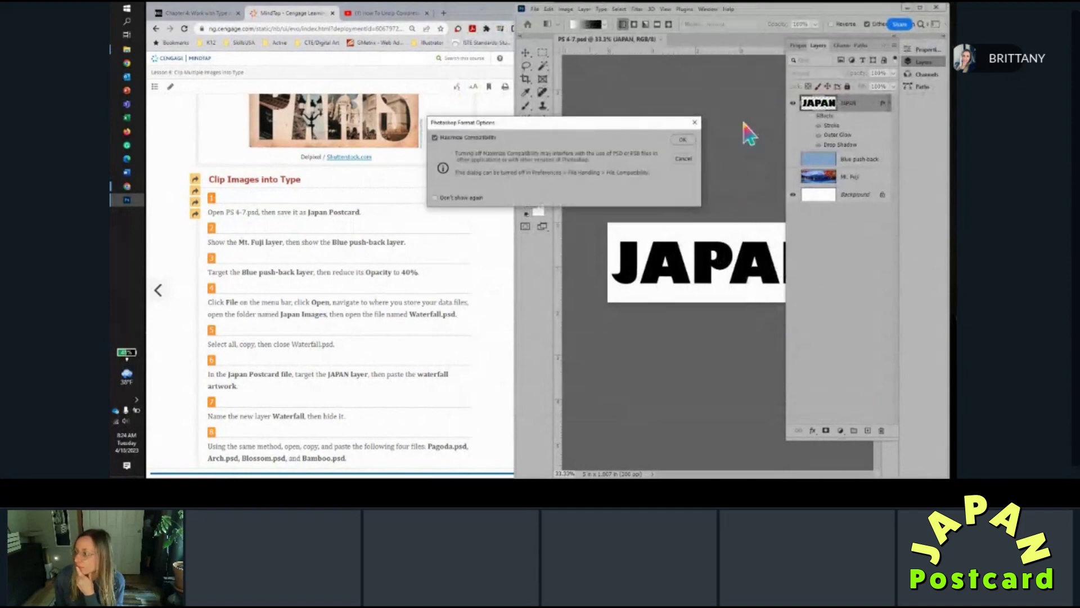
{"action": "left_click", "coordinate": [682, 139]}
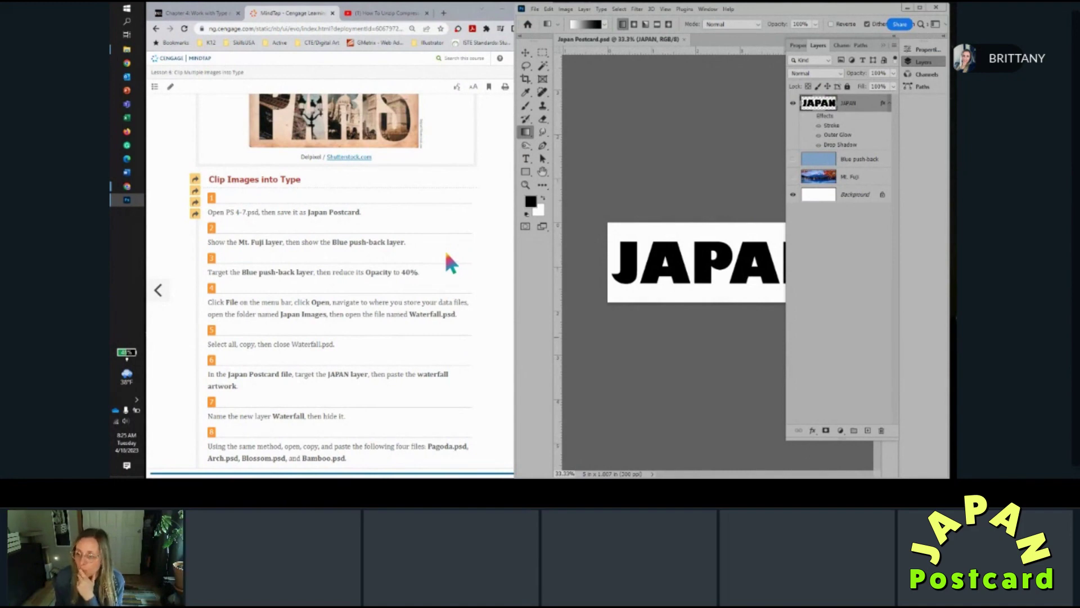
{"action": "scroll", "coordinate": [446, 254], "scroll_direction": "down", "scroll_amount": 2}
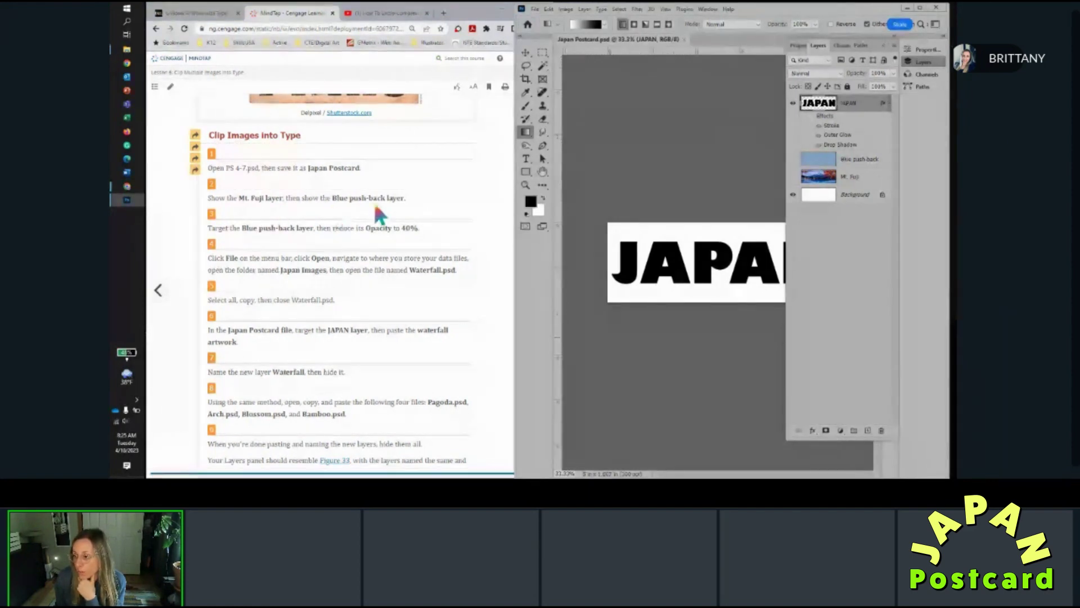
Show the Mt. Fuji and Blue push-back layers and set Blue push-back opacity to 40%.
{"action": "left_click", "coordinate": [792, 178]}
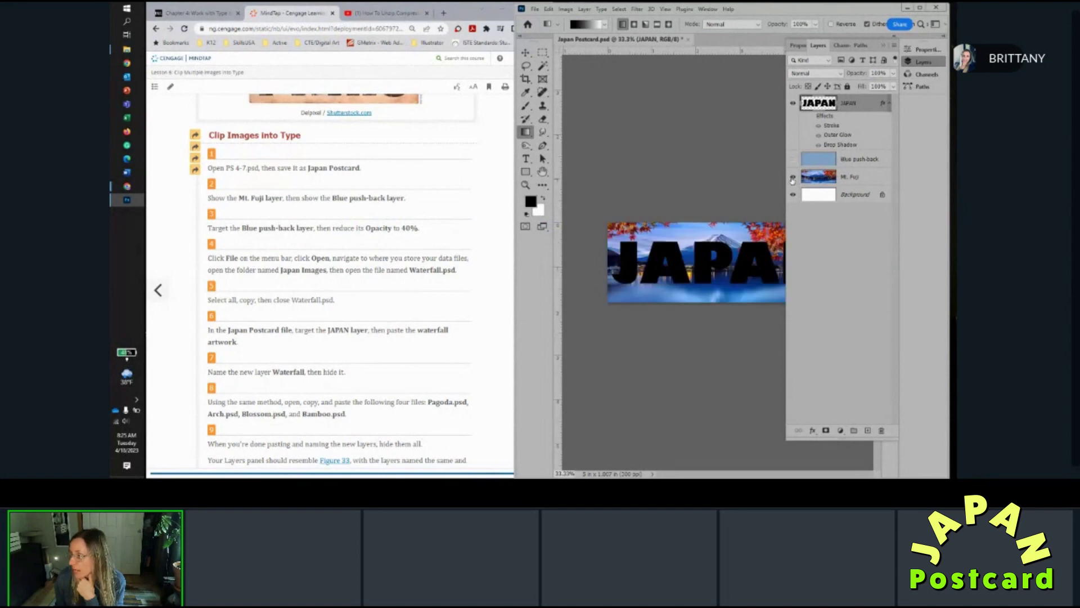
{"action": "left_click", "coordinate": [793, 160]}
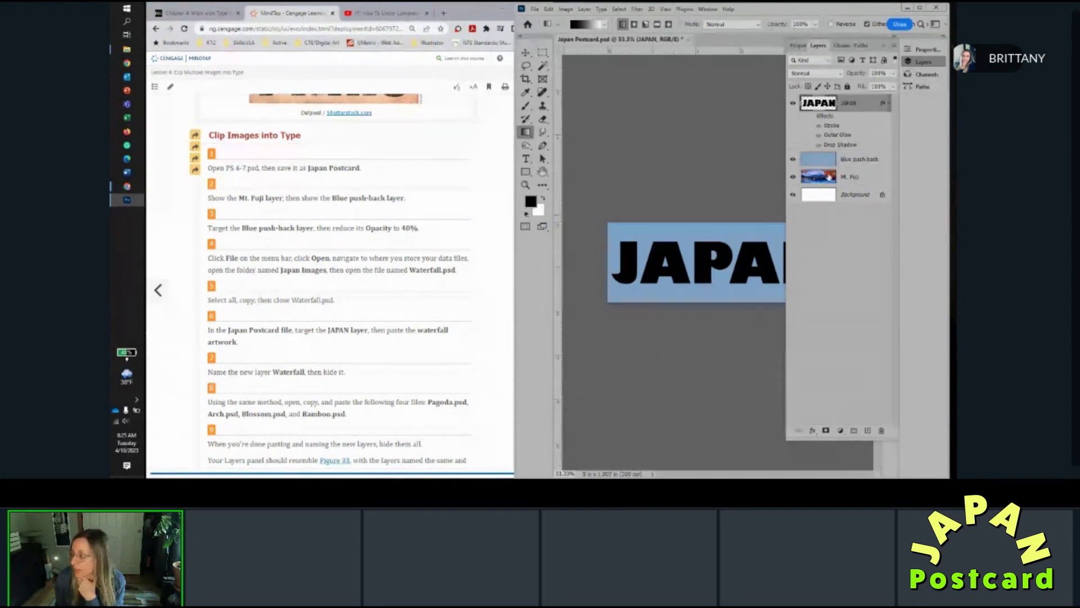
{"action": "left_click", "coordinate": [884, 160]}
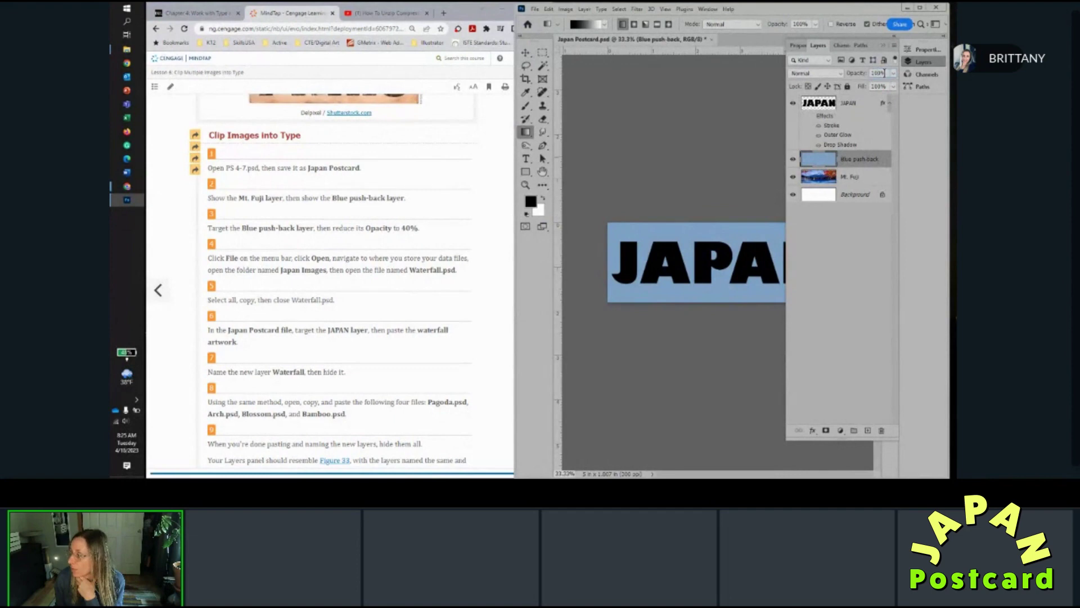
{"action": "left_click_drag", "start_coordinate": [883, 74], "coordinate": [865, 75]}
{"action": "type", "text": "40"}
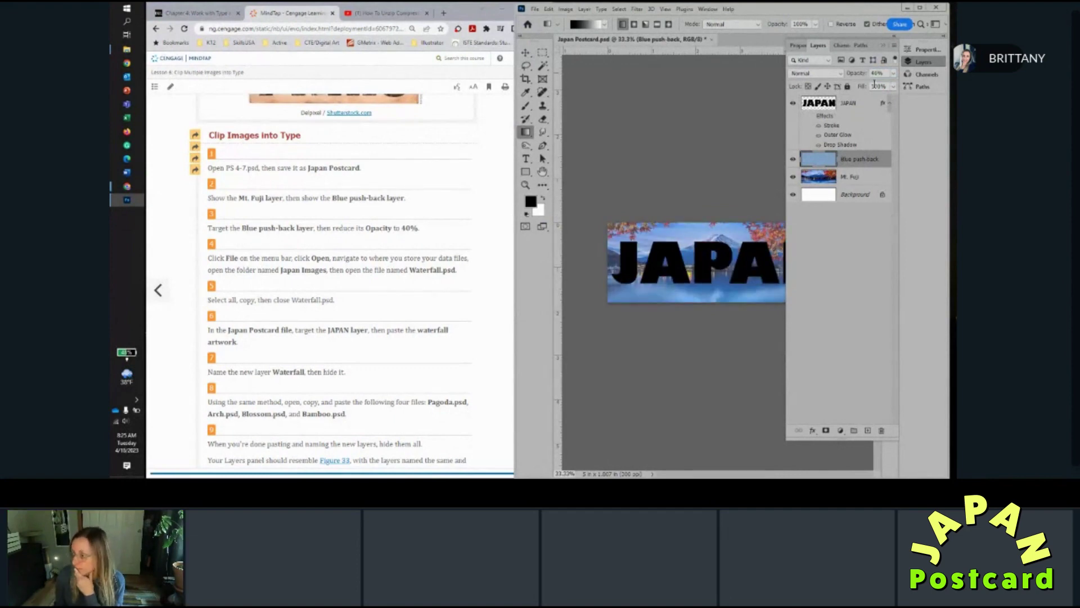
Toggle Blue push-back on and off to compare, leaving it visible.
{"action": "scroll", "coordinate": [677, 293], "scroll_direction": "up", "scroll_amount": 2}
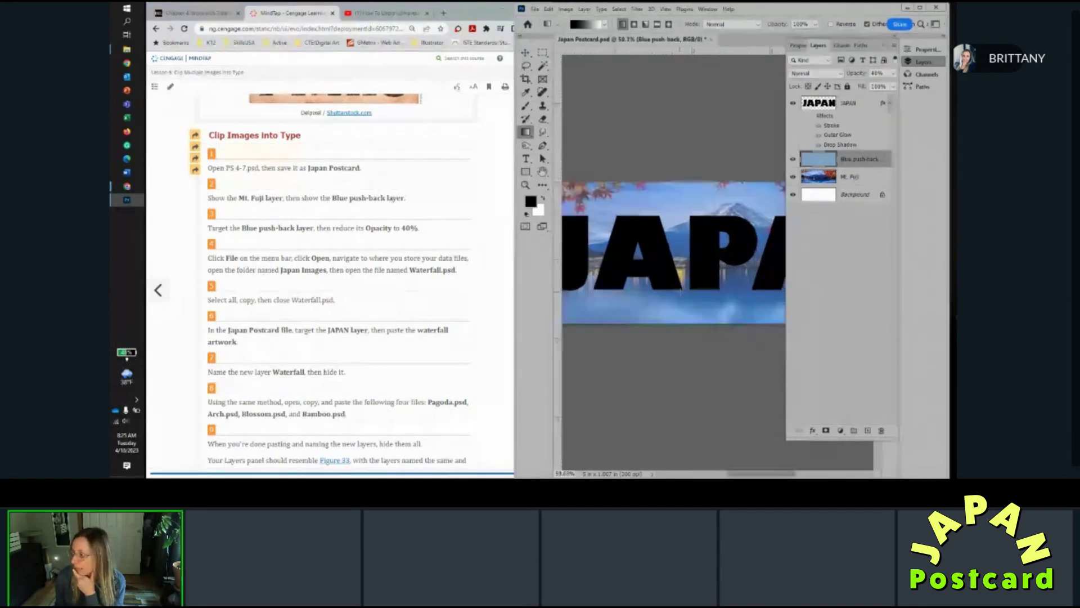
{"action": "scroll", "coordinate": [698, 256], "scroll_direction": "down", "scroll_amount": 2}
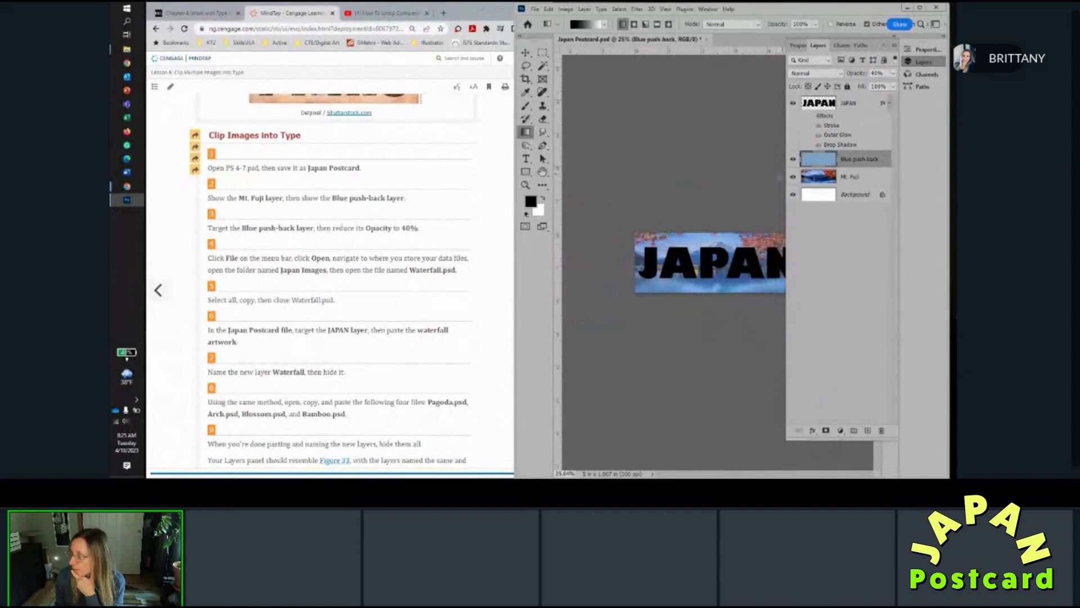
{"action": "scroll", "coordinate": [737, 259], "scroll_direction": "up", "scroll_amount": 2}
{"action": "left_click", "coordinate": [794, 159]}
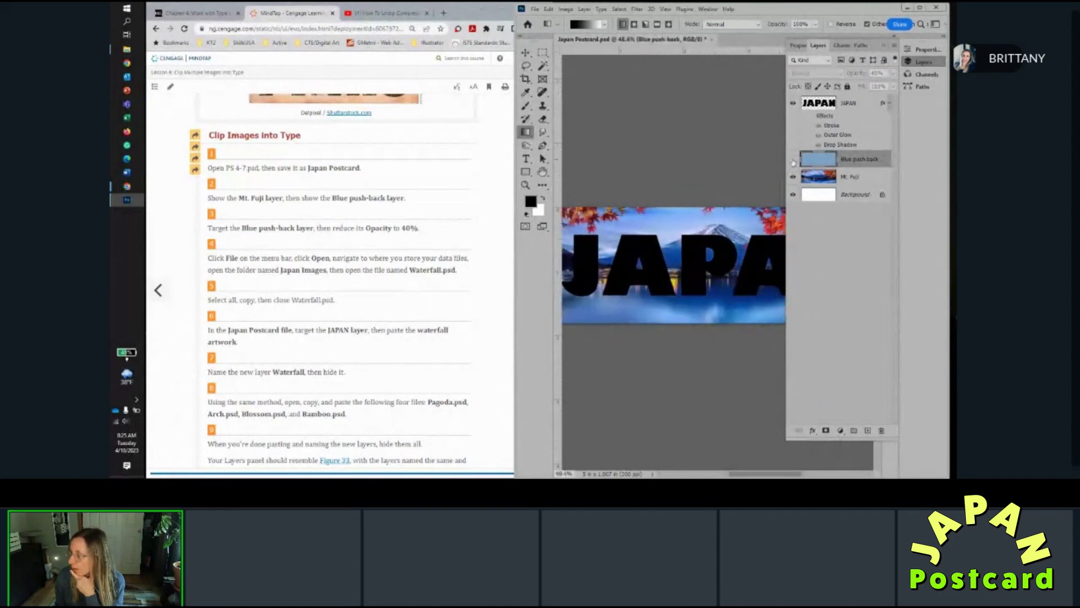
{"action": "left_click", "coordinate": [793, 160]}
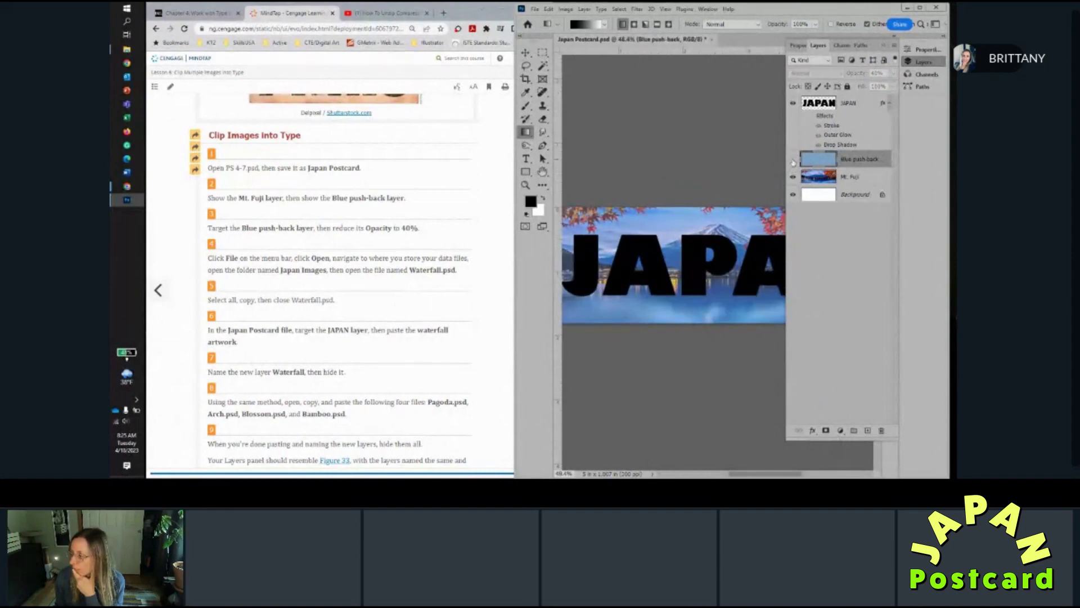
{"action": "left_click", "coordinate": [794, 161]}
{"action": "left_click", "coordinate": [793, 161]}
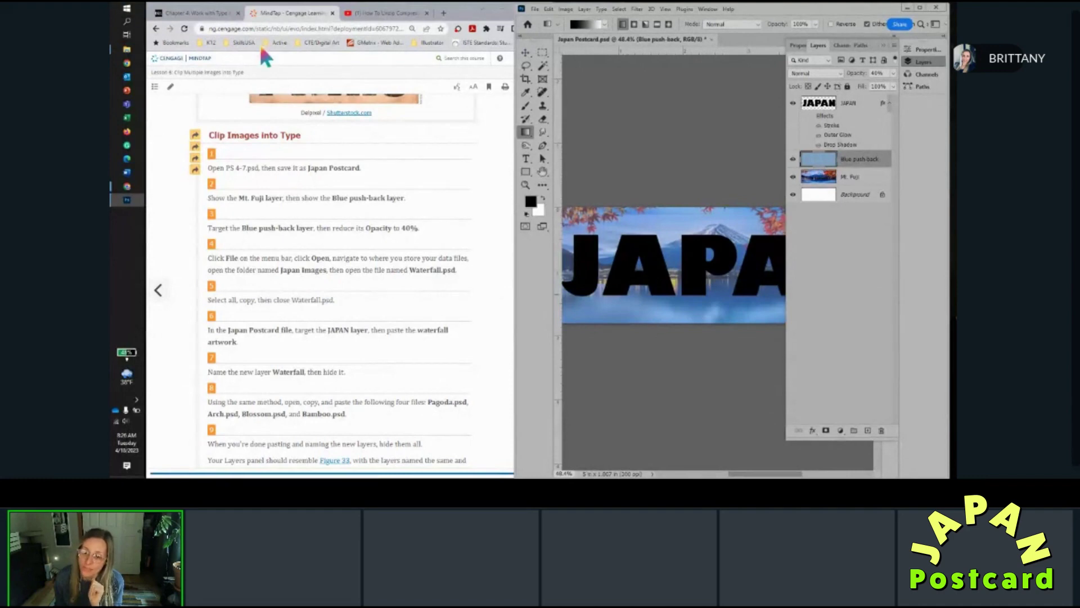
Switch to the Chapter 4 course page in Chrome and scroll to Lesson 6.
{"action": "left_click", "coordinate": [209, 13]}
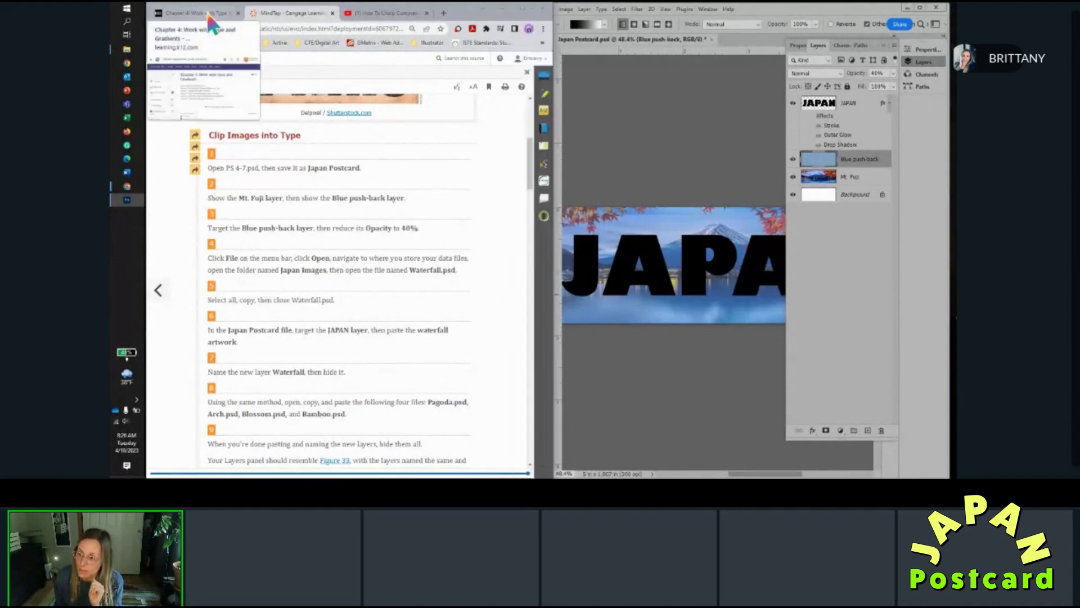
{"action": "scroll", "coordinate": [289, 380], "scroll_direction": "down", "scroll_amount": 7}
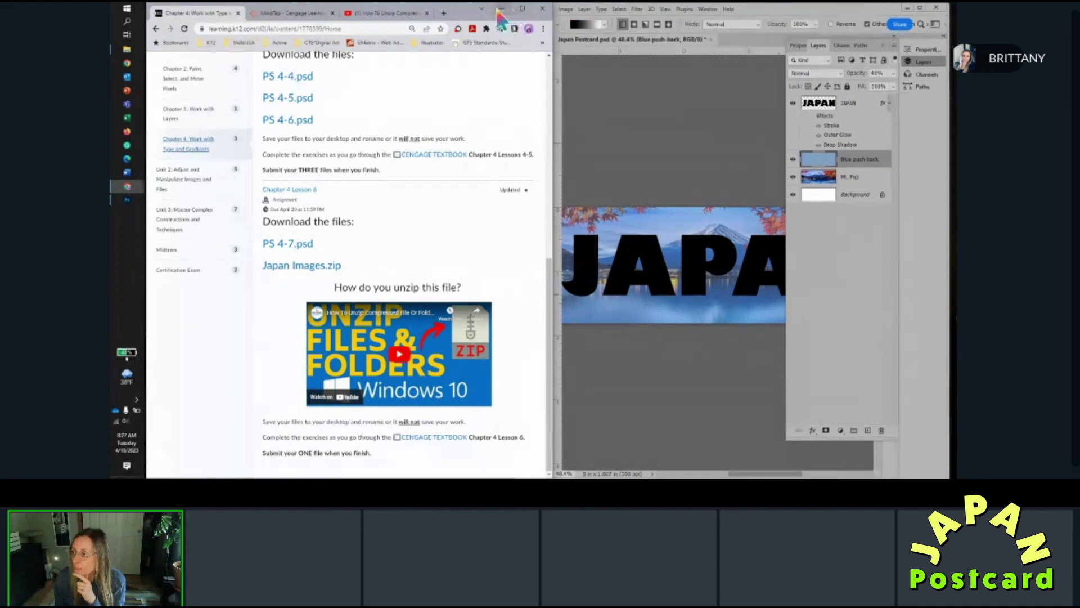
Open the Ch3-4 PS Files folder and move and widen its window.
{"action": "left_click", "coordinate": [501, 10]}
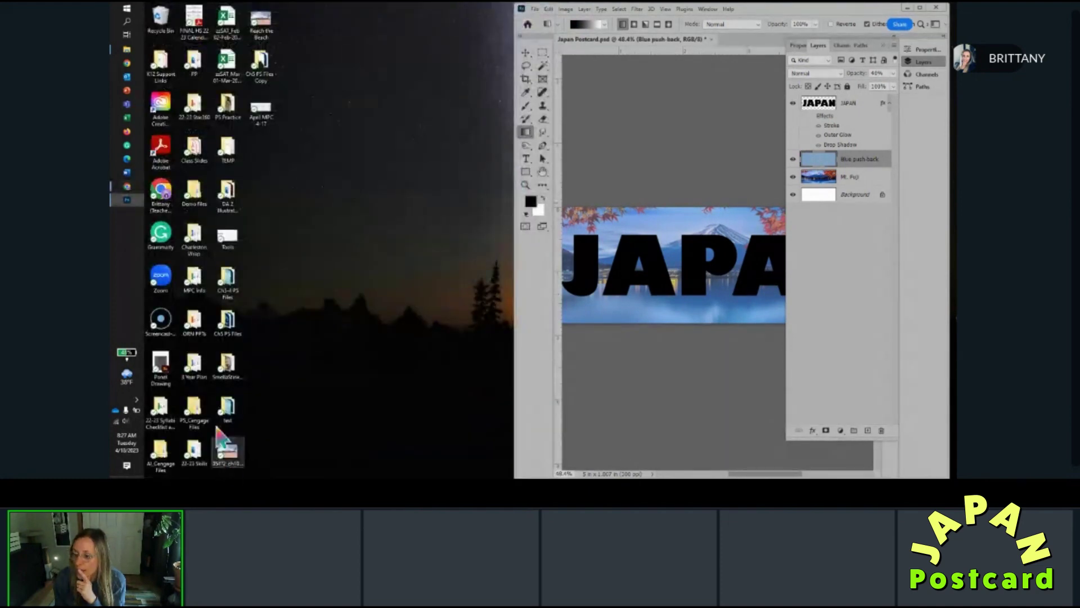
{"action": "double_click", "coordinate": [228, 279]}
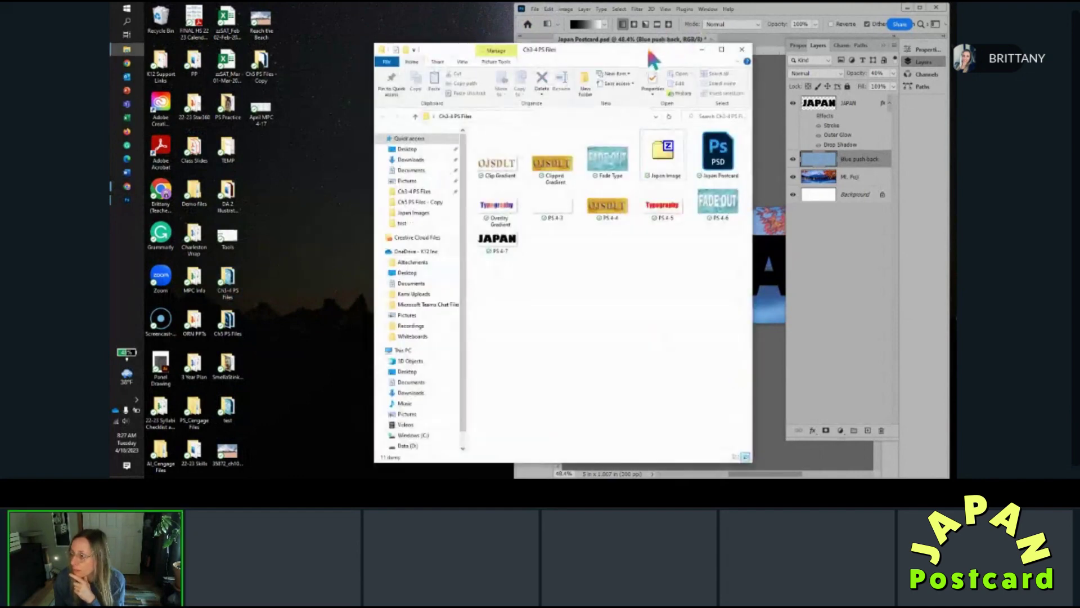
{"action": "left_click_drag", "start_coordinate": [652, 56], "coordinate": [476, 32]}
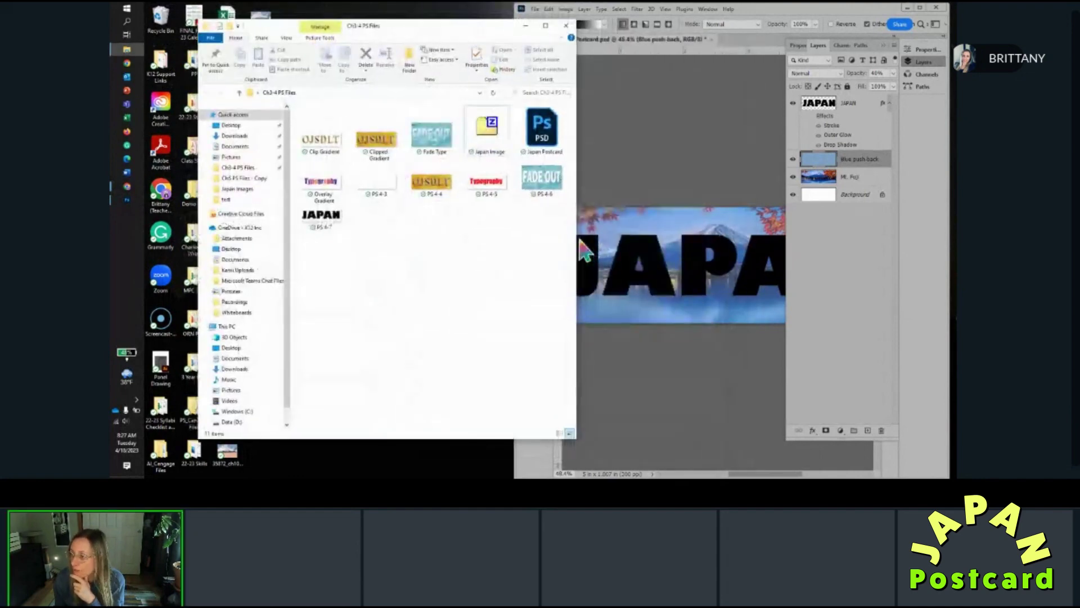
{"action": "left_click_drag", "start_coordinate": [580, 238], "coordinate": [677, 242]}
Extract Japan Image.zip into the folder with 7-Zip's Extract Here.
{"action": "left_click", "coordinate": [470, 130]}
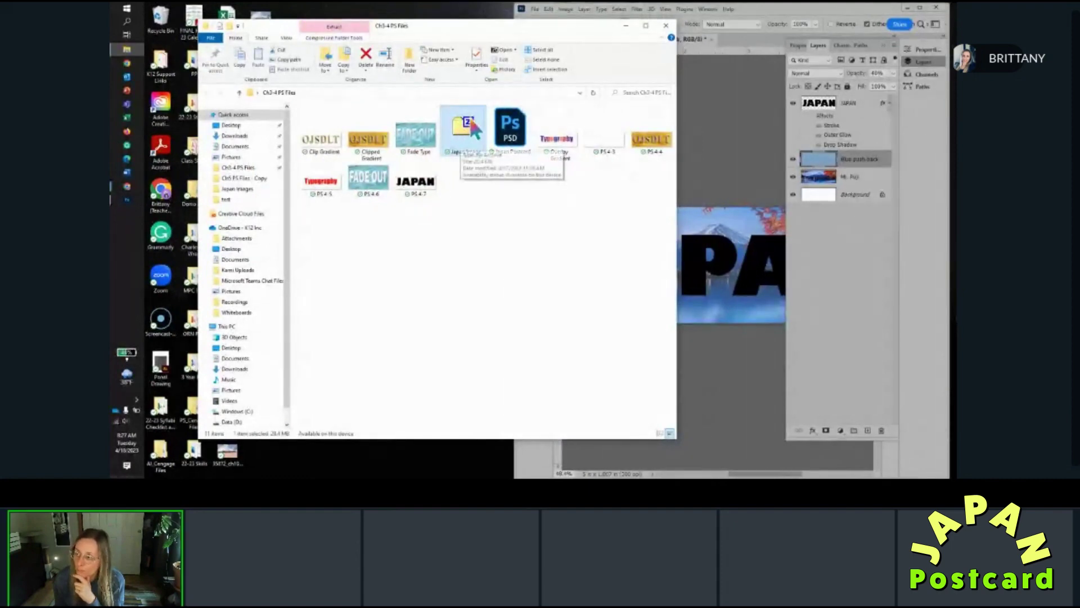
{"action": "right_click", "coordinate": [463, 144]}
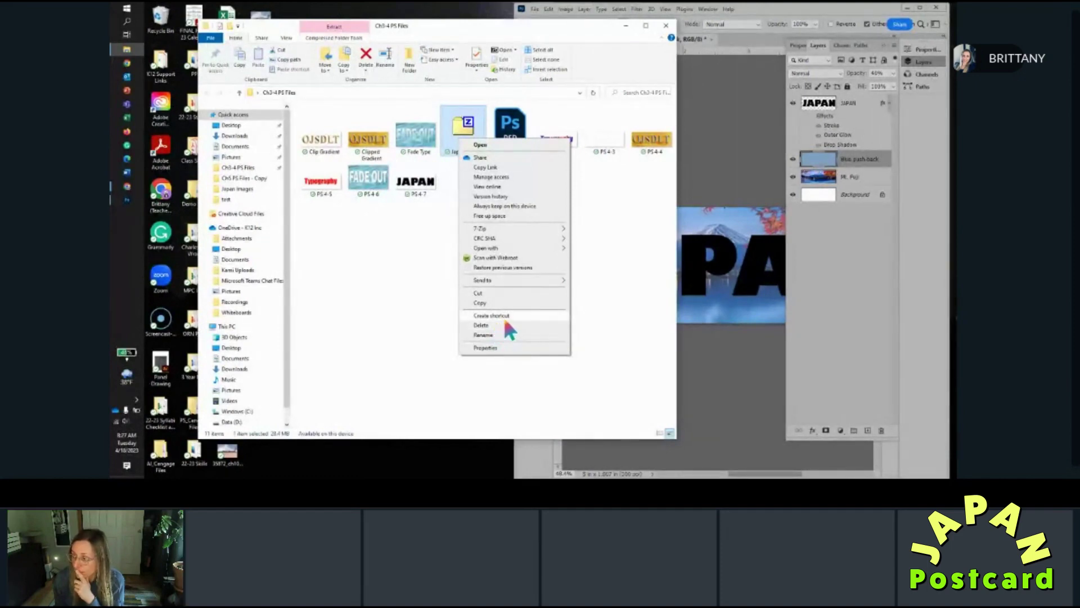
{"action": "right_click", "coordinate": [459, 120]}
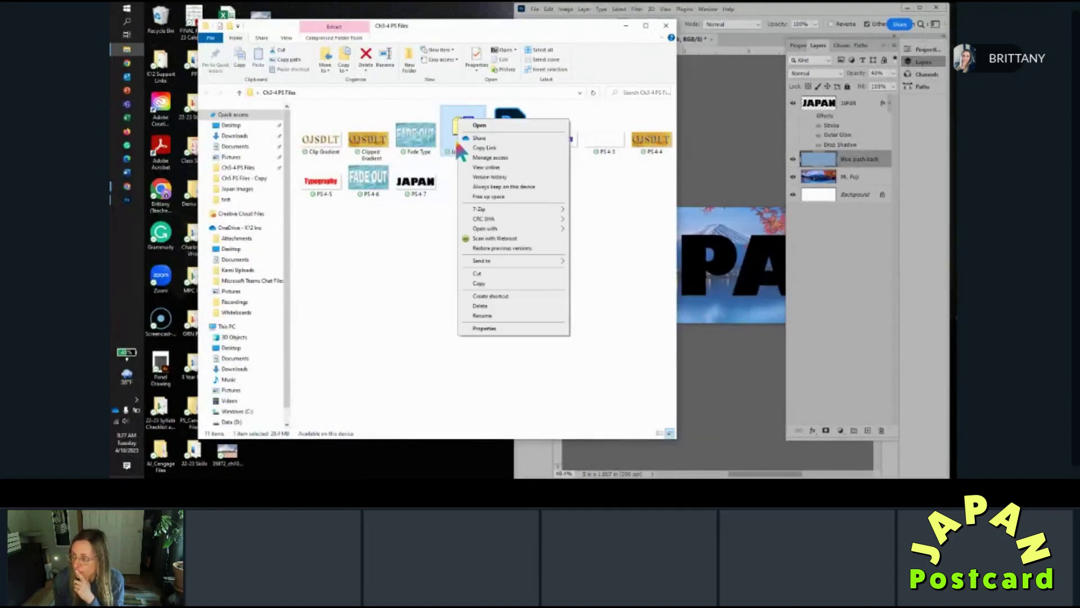
{"action": "left_click", "coordinate": [453, 145]}
{"action": "right_click", "coordinate": [461, 143]}
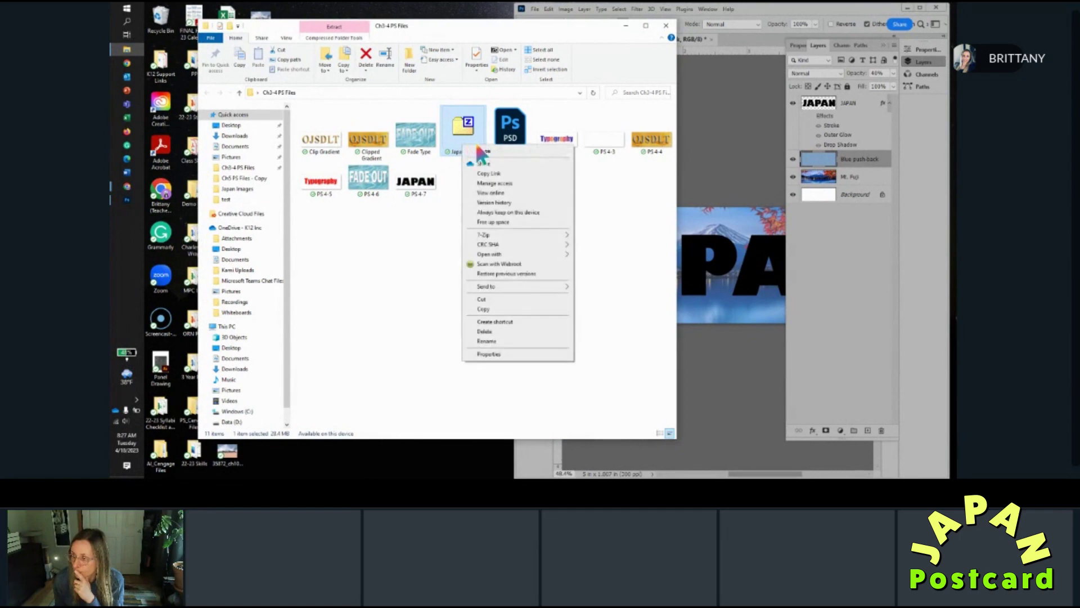
{"action": "mouse_move", "coordinate": [502, 236]}
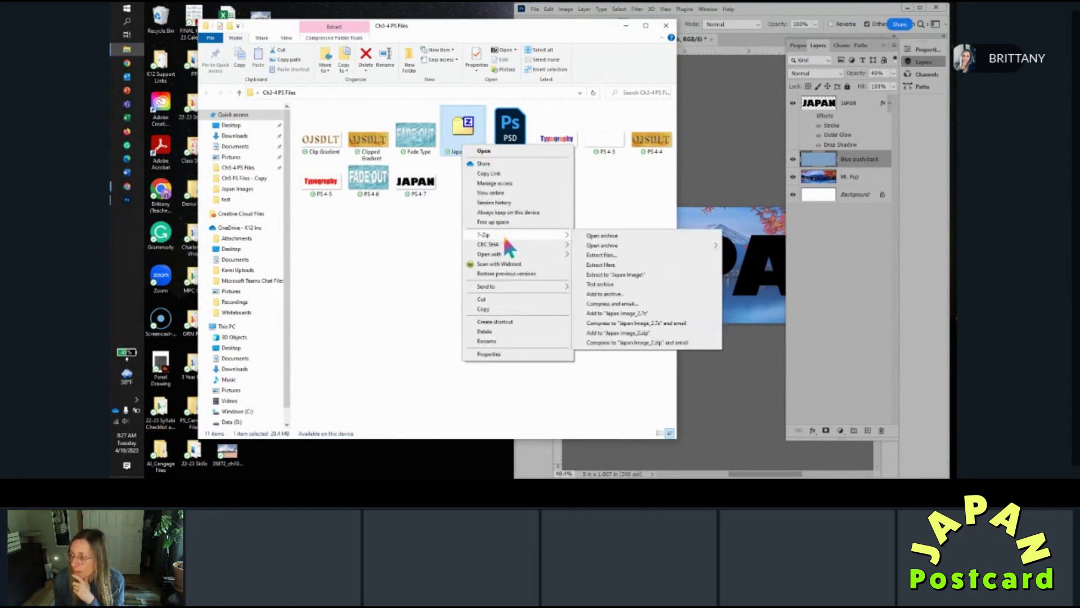
{"action": "left_click", "coordinate": [613, 265]}
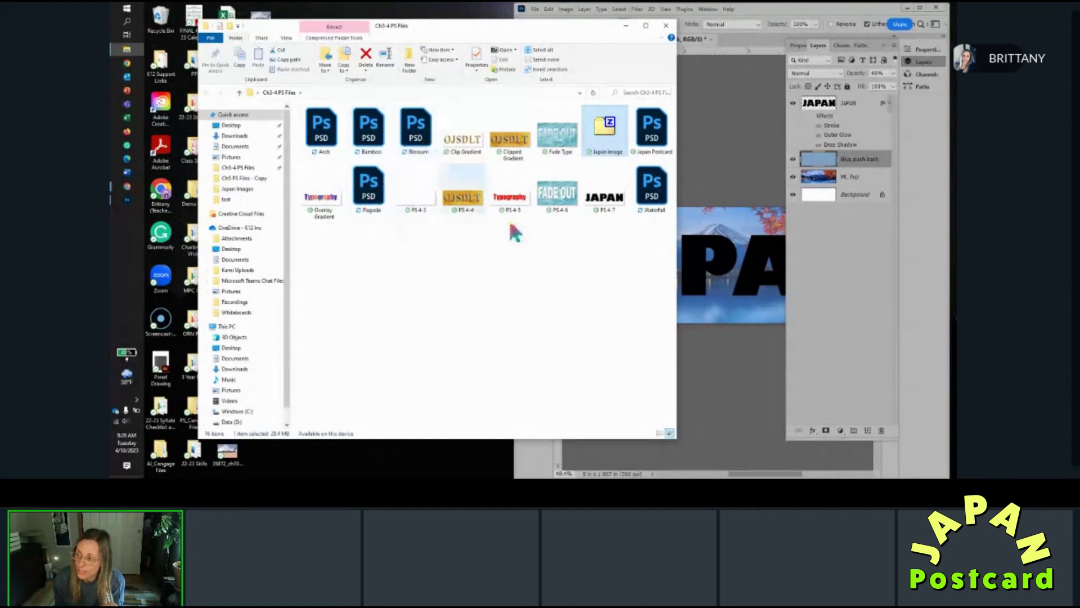
Review the Clip Images into Type instructions on the course page in Chrome.
{"action": "left_click", "coordinate": [626, 26]}
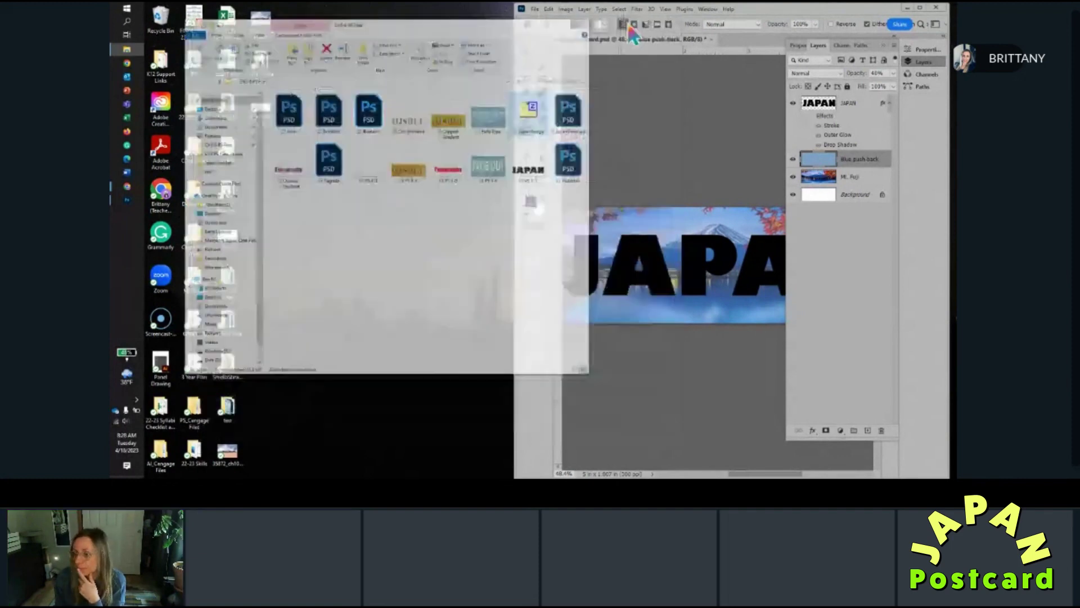
{"action": "mouse_move", "coordinate": [127, 191]}
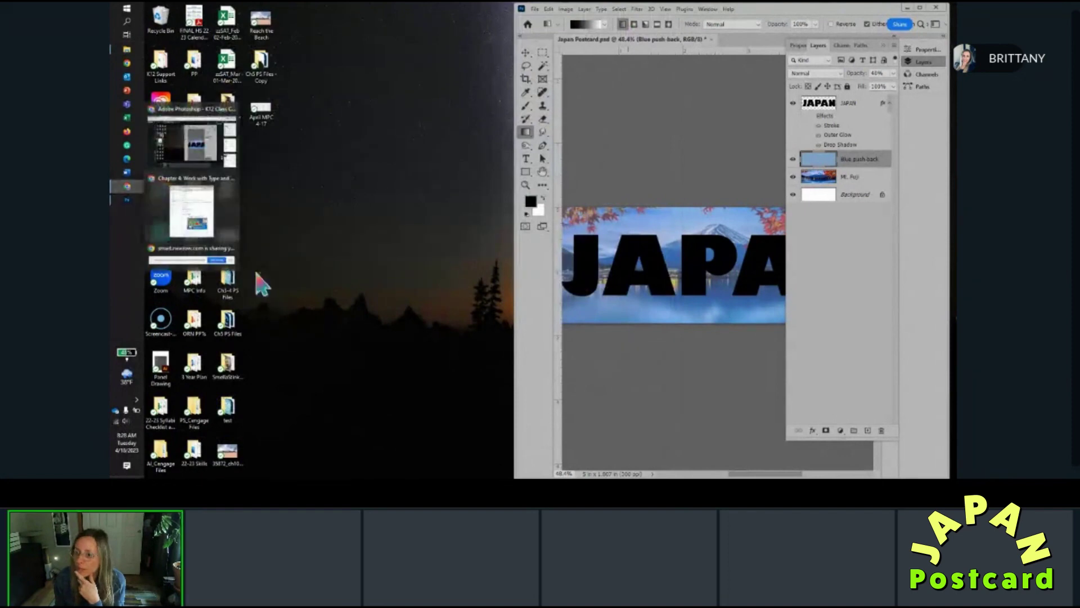
{"action": "left_click", "coordinate": [232, 235]}
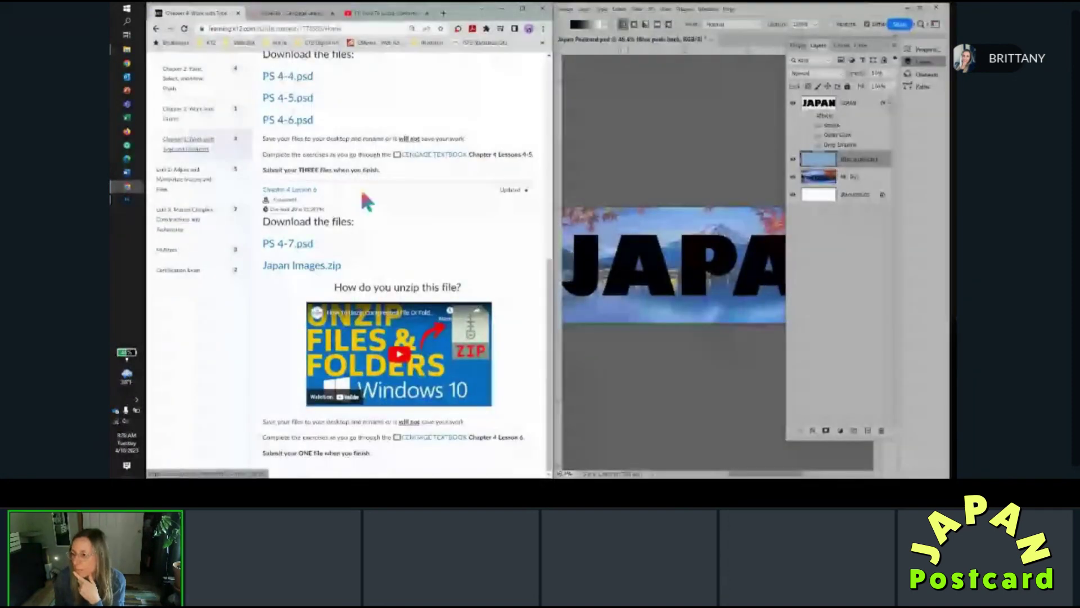
{"action": "left_click", "coordinate": [287, 13]}
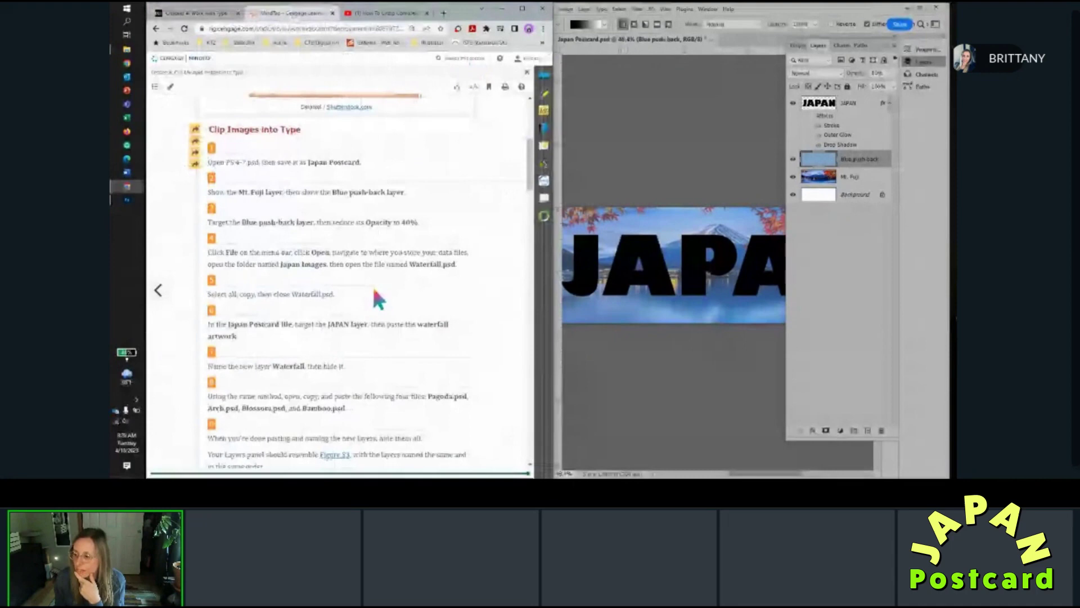
{"action": "scroll", "coordinate": [373, 285], "scroll_direction": "down", "scroll_amount": 1}
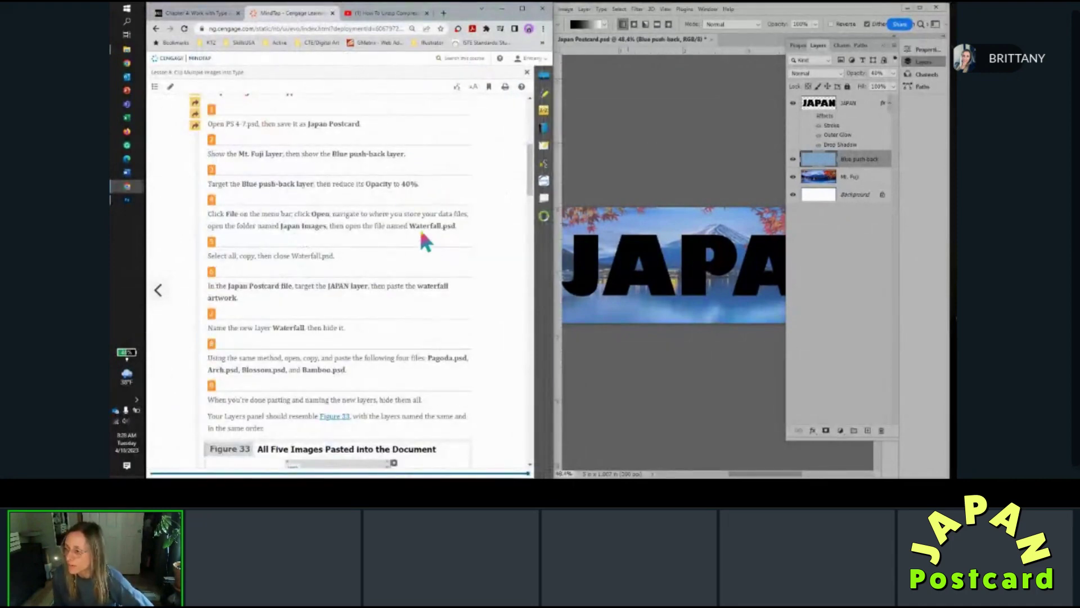
{"action": "scroll", "coordinate": [420, 233], "scroll_direction": "down", "scroll_amount": 1}
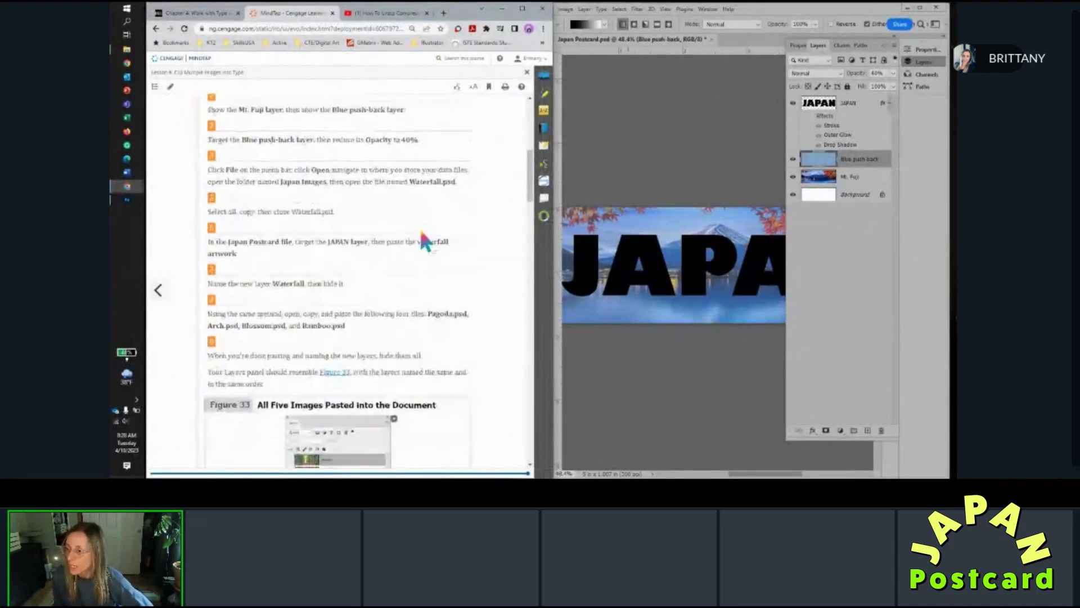
Open Waterfall.psd in Photoshop.
{"action": "left_click", "coordinate": [573, 23]}
{"action": "left_click", "coordinate": [535, 9]}
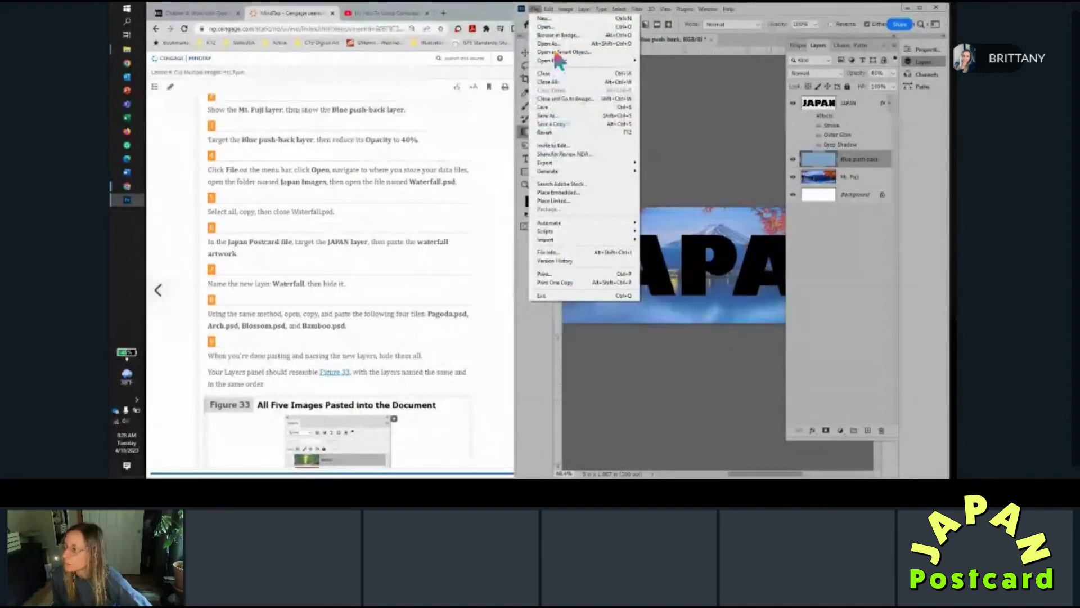
{"action": "left_click", "coordinate": [544, 27]}
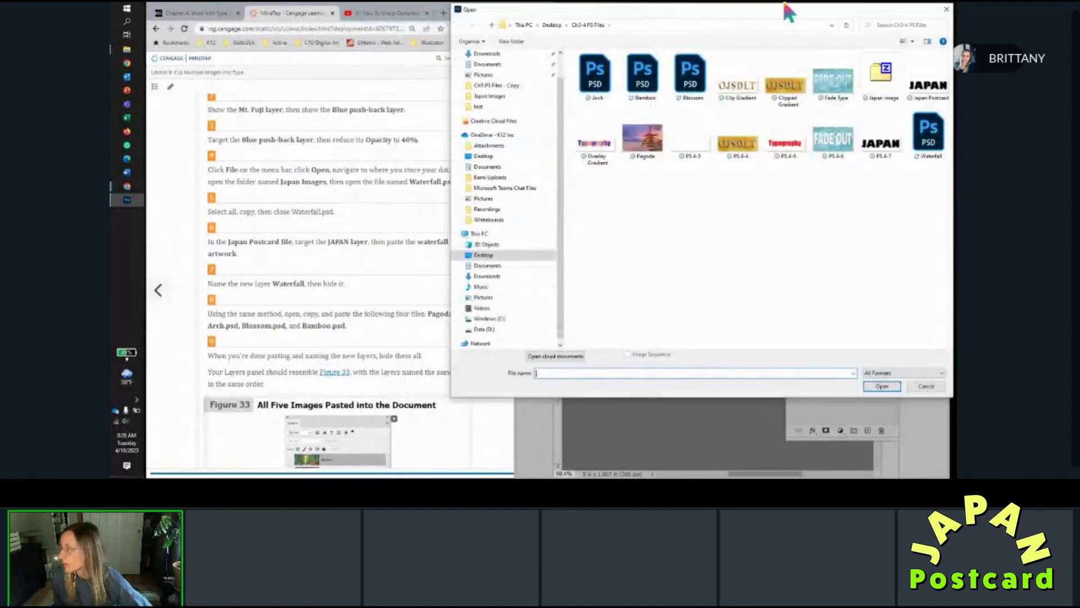
{"action": "left_click", "coordinate": [927, 138]}
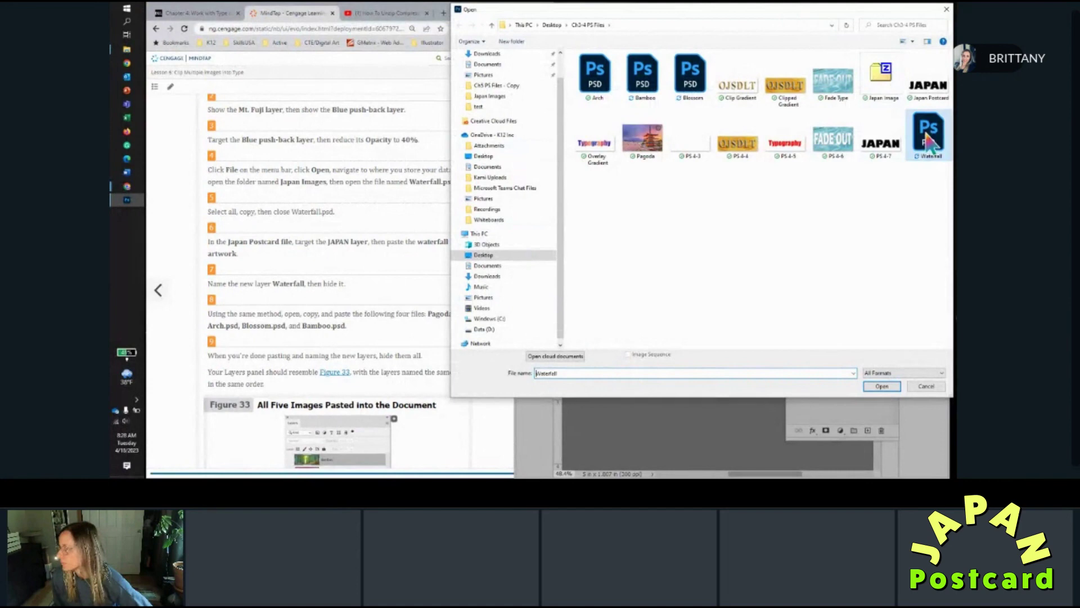
{"action": "left_click", "coordinate": [878, 386]}
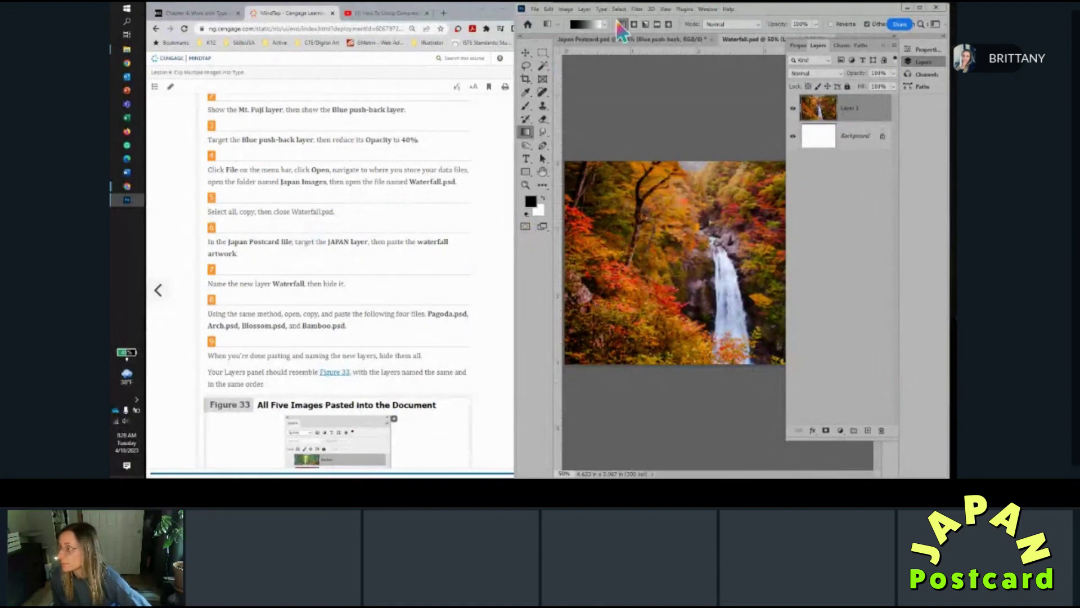
Select and copy the whole waterfall image, then return to Japan Postcard.
{"action": "left_click", "coordinate": [619, 9]}
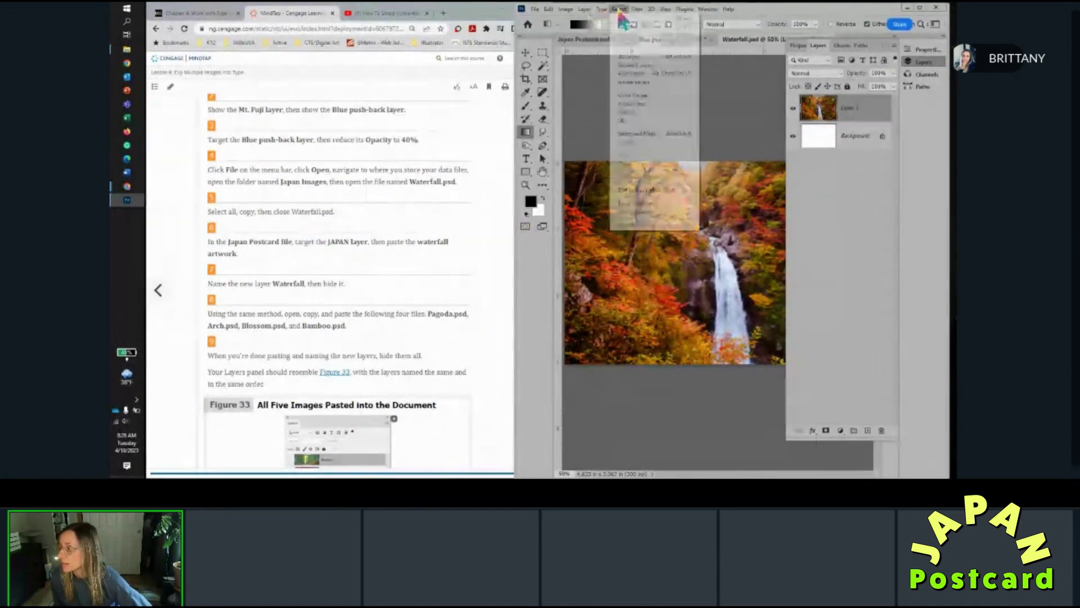
{"action": "left_click", "coordinate": [622, 18]}
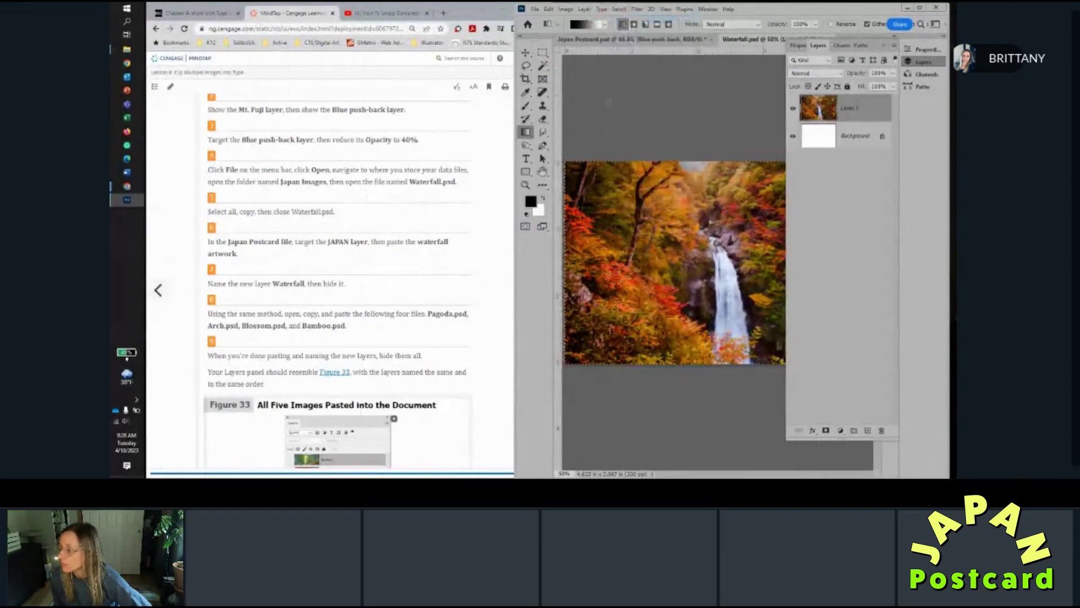
{"action": "left_click", "coordinate": [549, 9]}
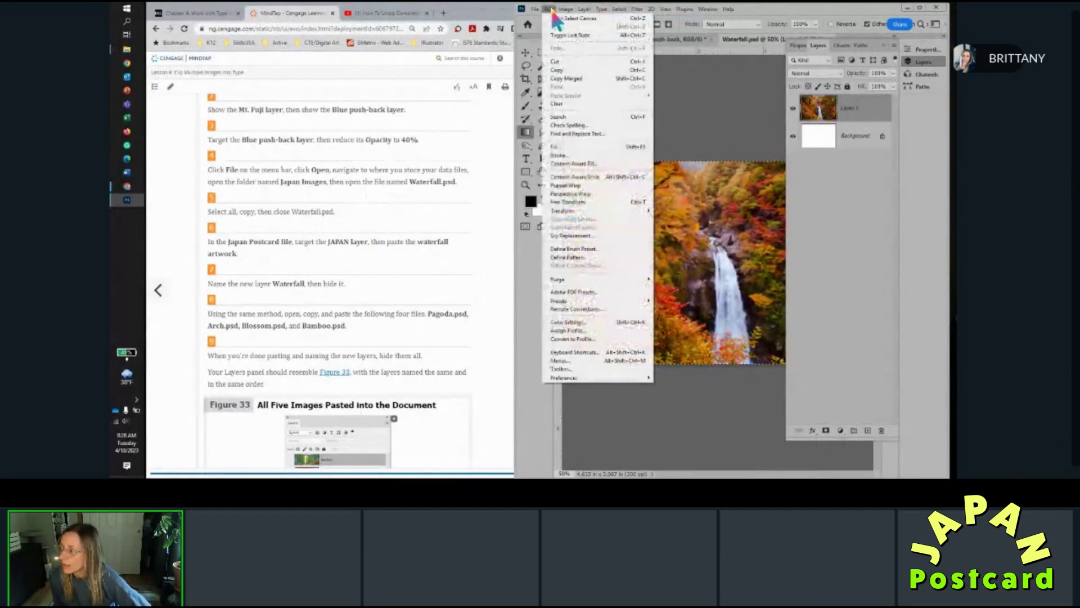
{"action": "left_click", "coordinate": [558, 70]}
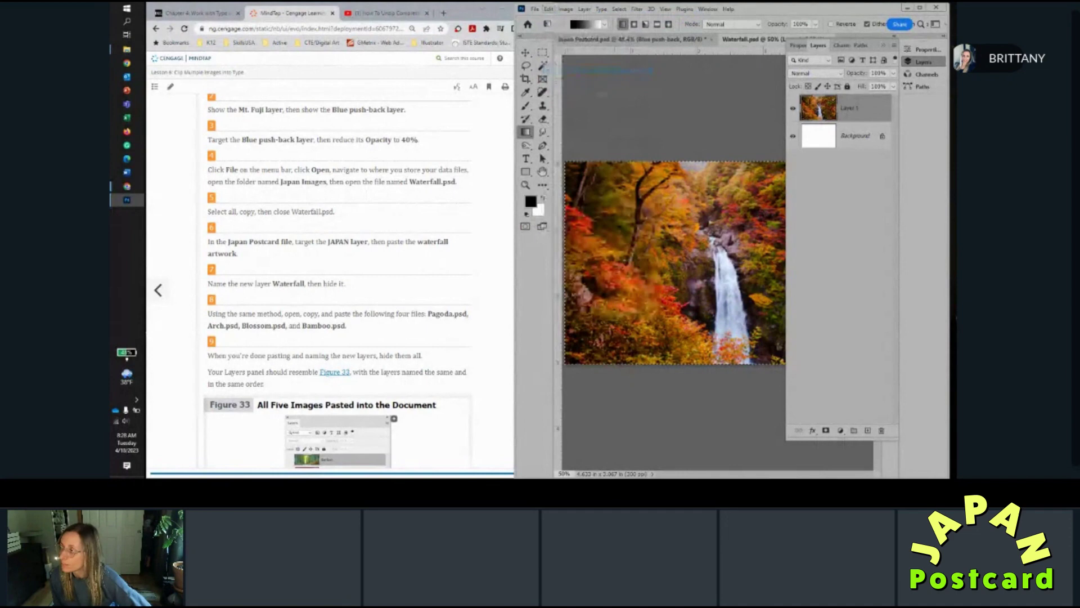
{"action": "left_click", "coordinate": [571, 39]}
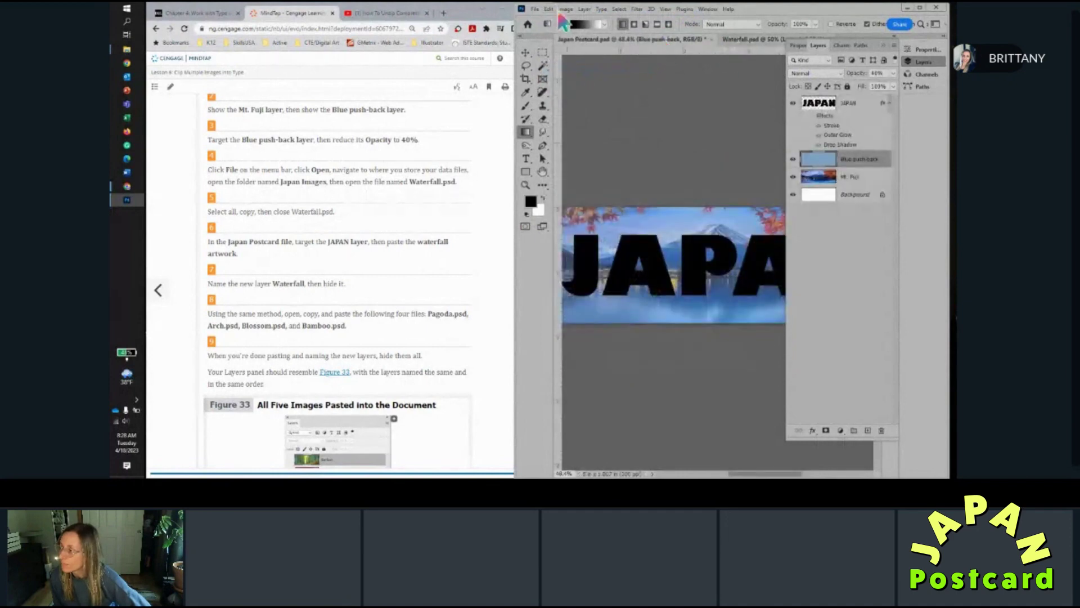
Paste the waterfall above JAPAN as a hidden layer named 'Waterfall'.
{"action": "left_click", "coordinate": [852, 107]}
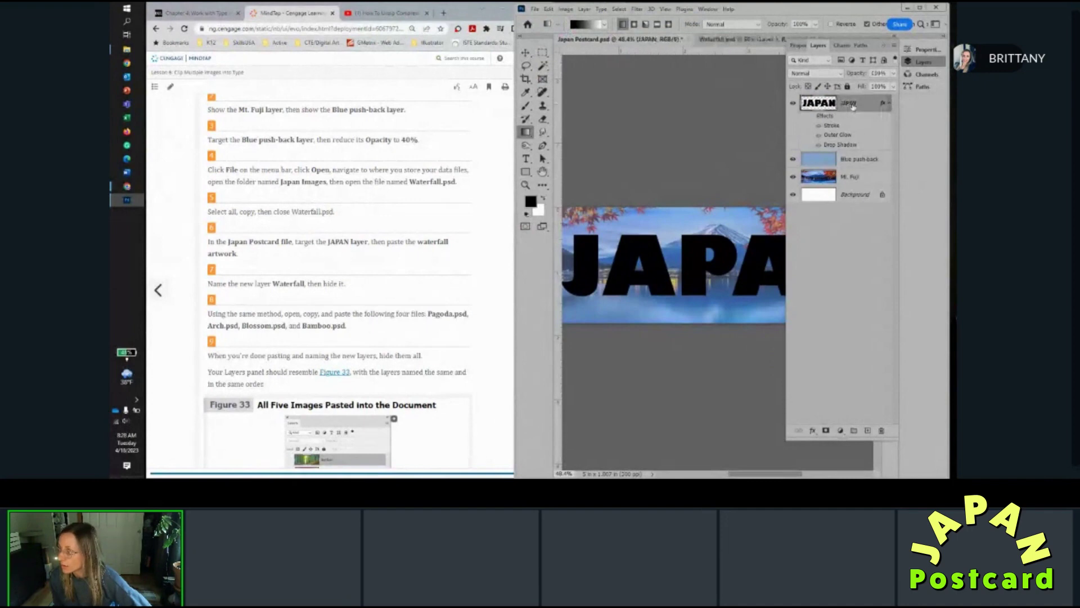
{"action": "left_click", "coordinate": [549, 9]}
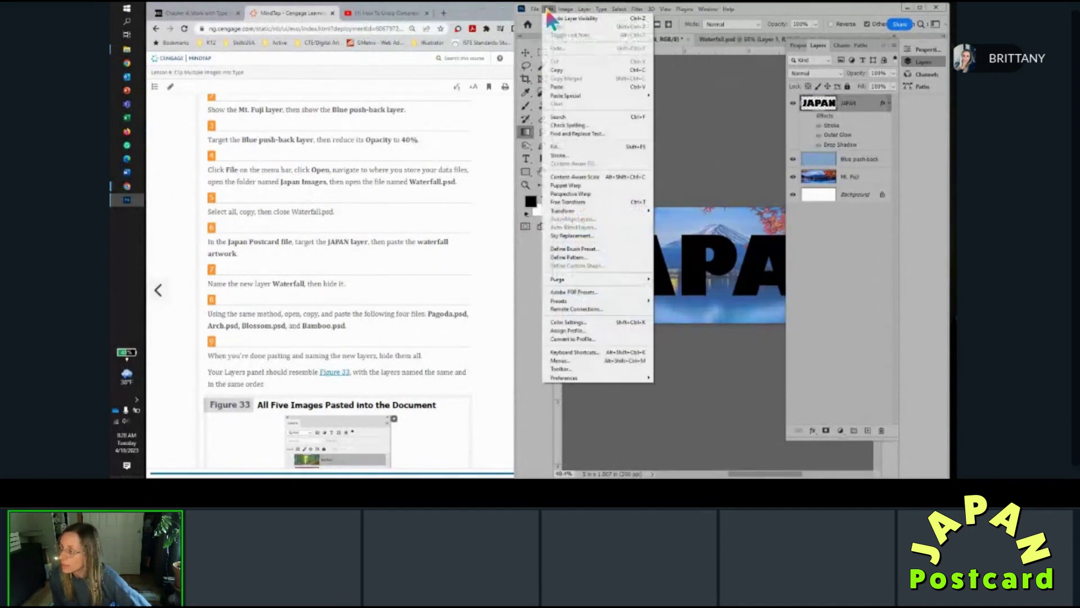
{"action": "left_click", "coordinate": [564, 88]}
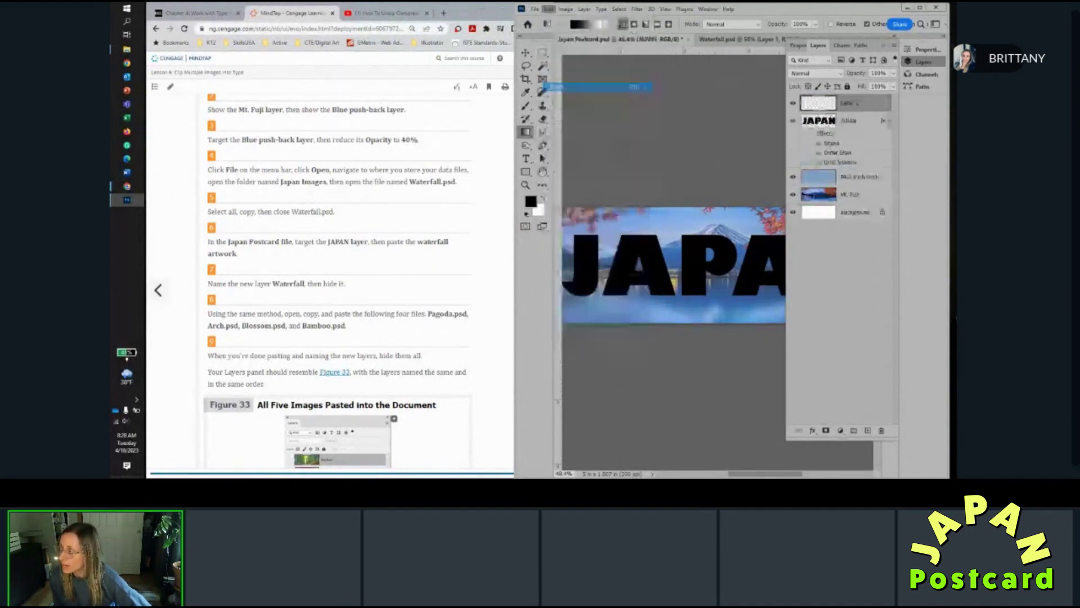
{"action": "double_click", "coordinate": [849, 103]}
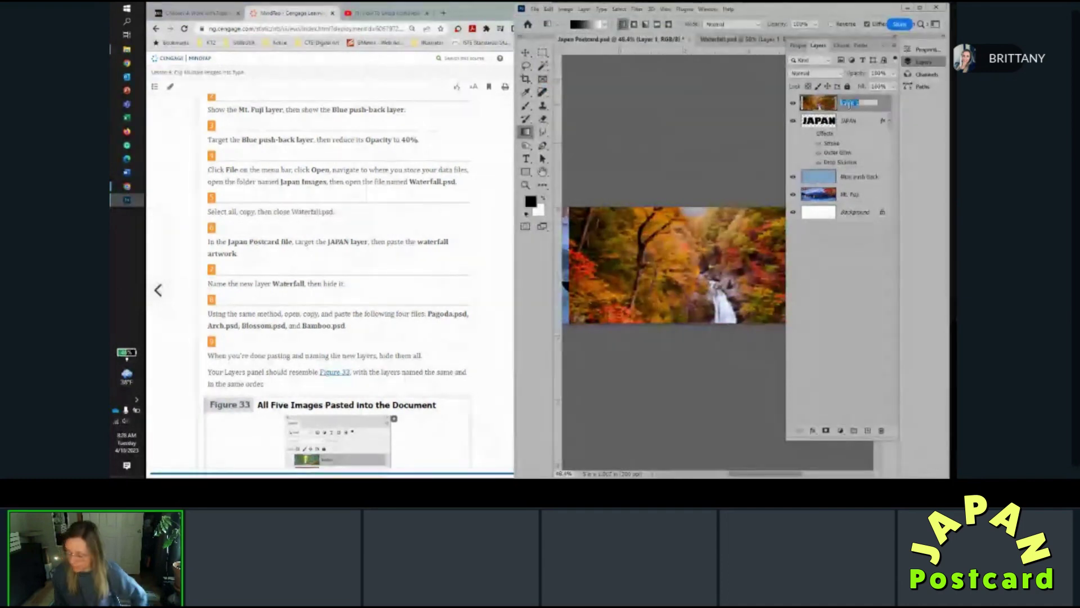
{"action": "type", "text": "Wate"}
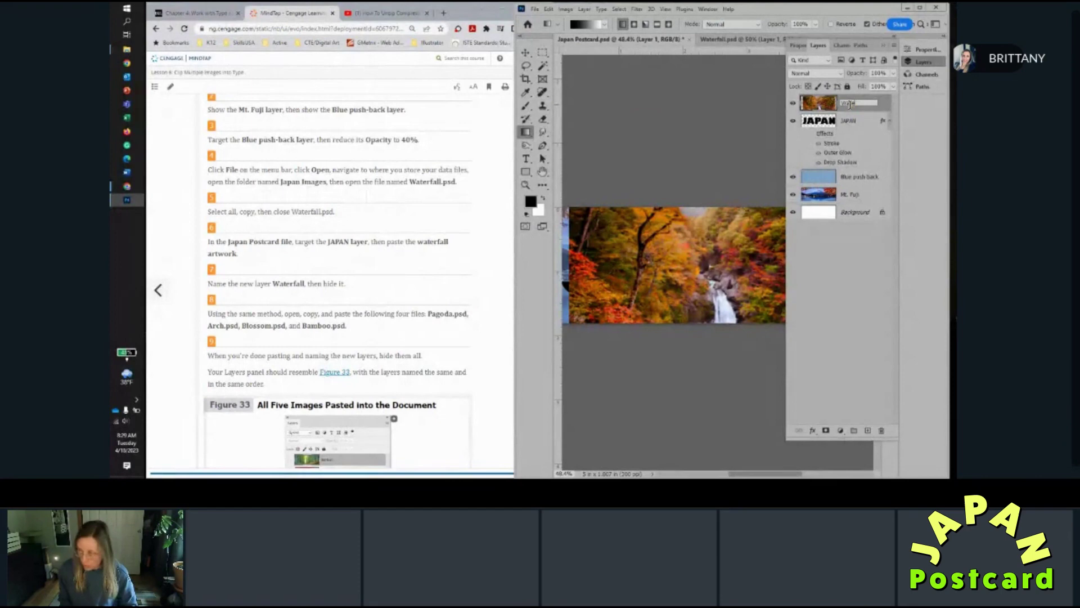
{"action": "type", "text": "rfall"}
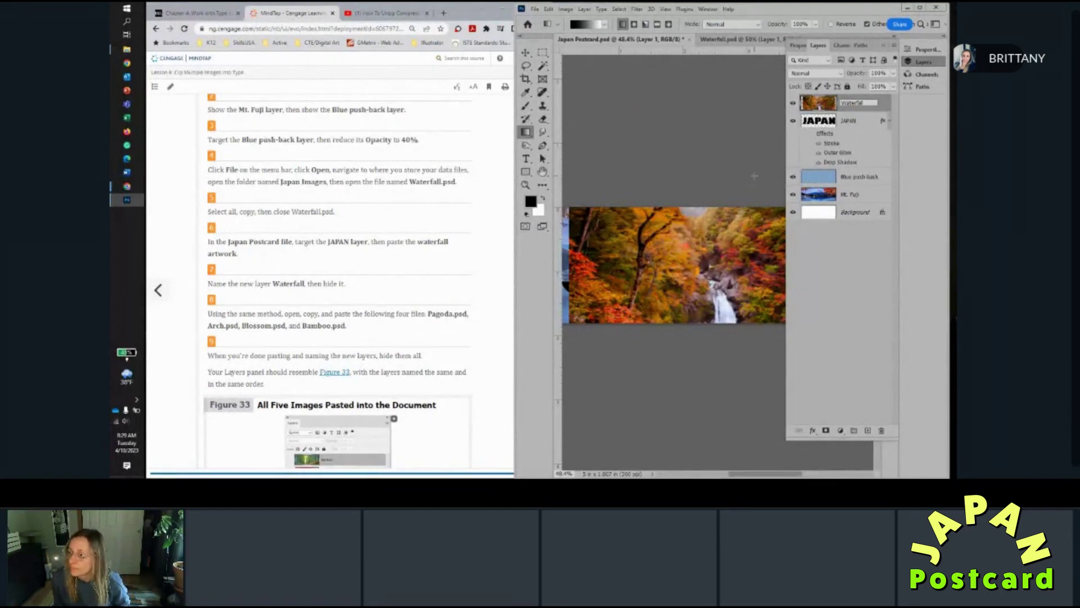
{"action": "key", "text": "Return"}
{"action": "left_click", "coordinate": [793, 103]}
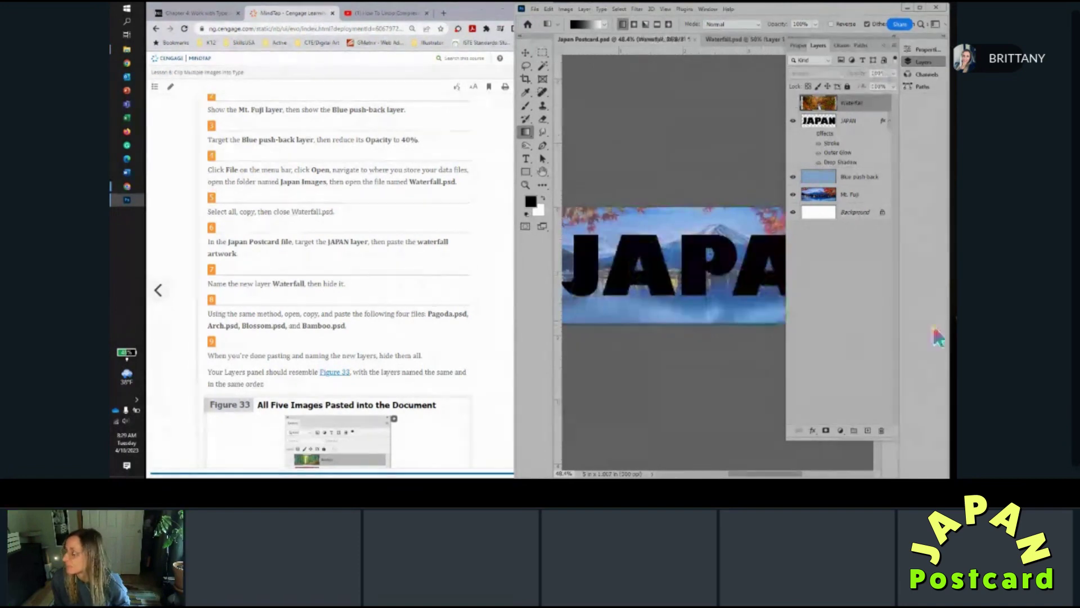
Close the Waterfall.psd document.
{"action": "left_click", "coordinate": [749, 38]}
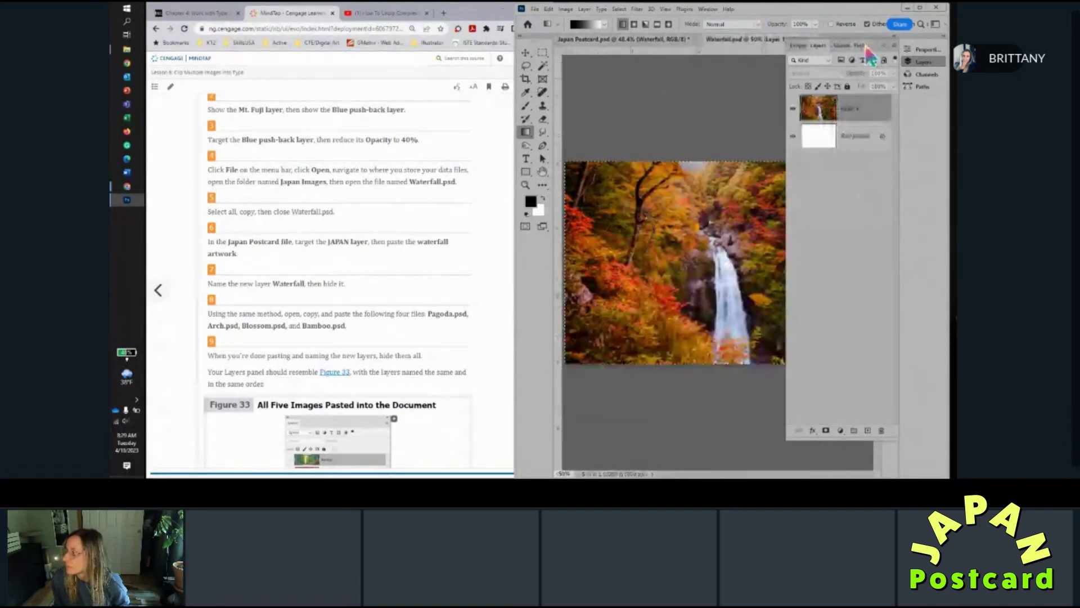
{"action": "left_click", "coordinate": [893, 45]}
{"action": "left_click", "coordinate": [812, 39]}
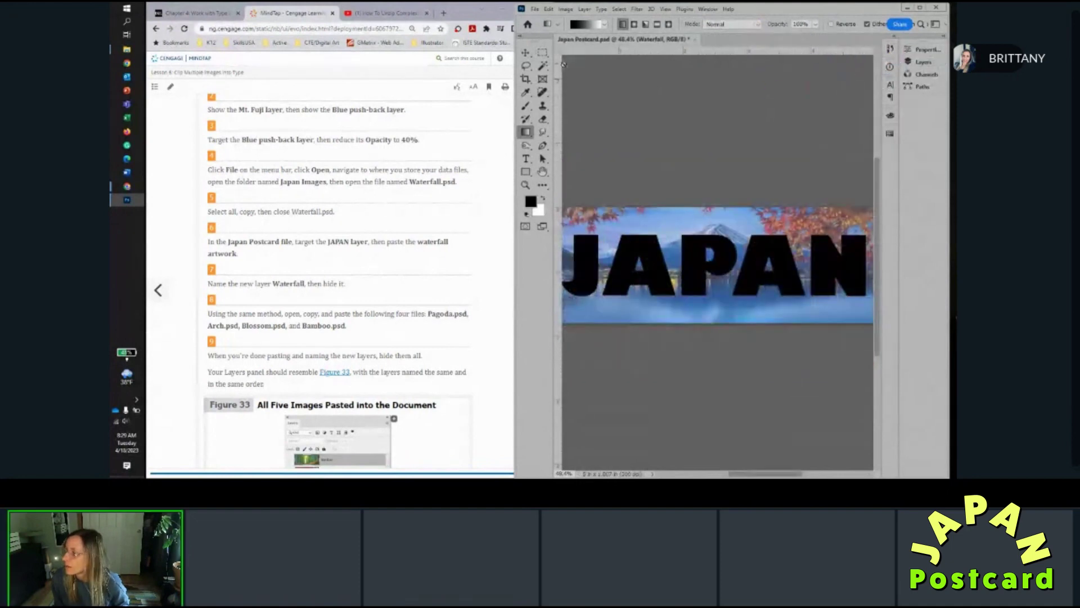
{"action": "scroll", "coordinate": [365, 208], "scroll_direction": "down", "scroll_amount": 3}
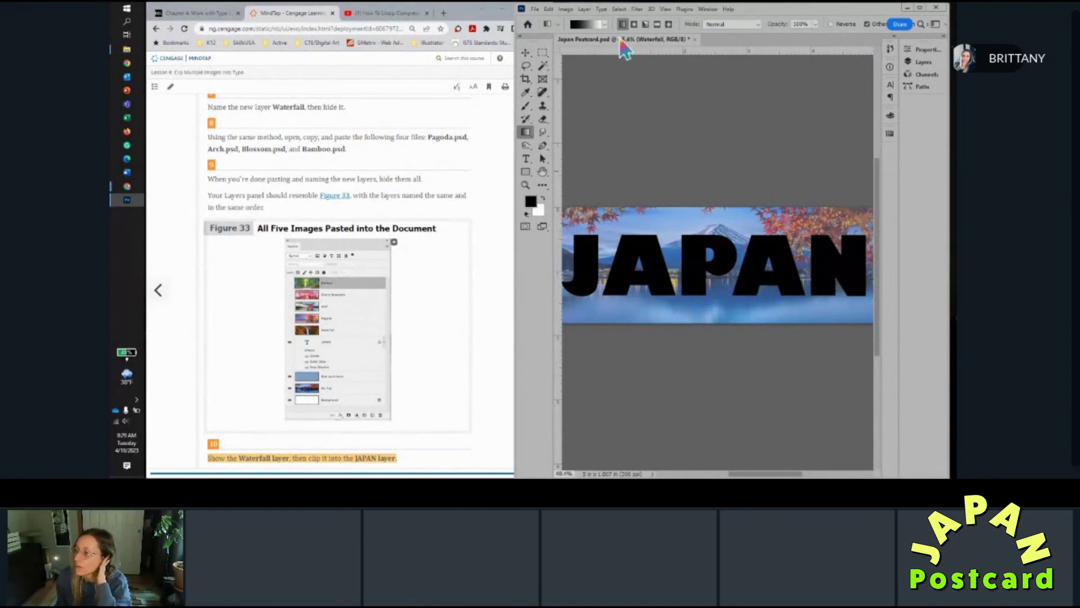
Open Pagoda.psd.
{"action": "left_click", "coordinate": [535, 9]}
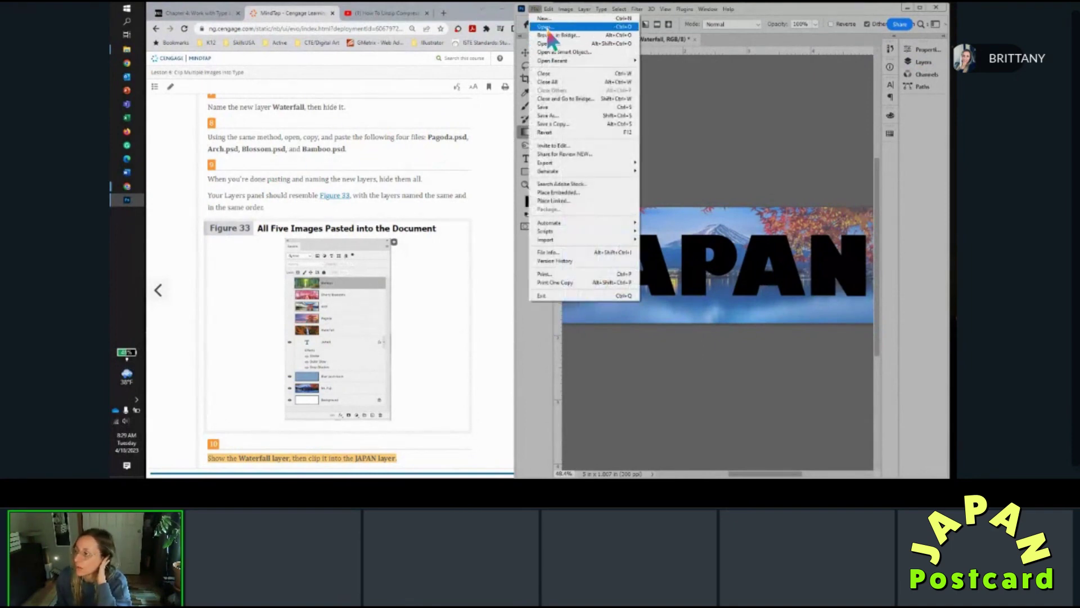
{"action": "left_click", "coordinate": [546, 27]}
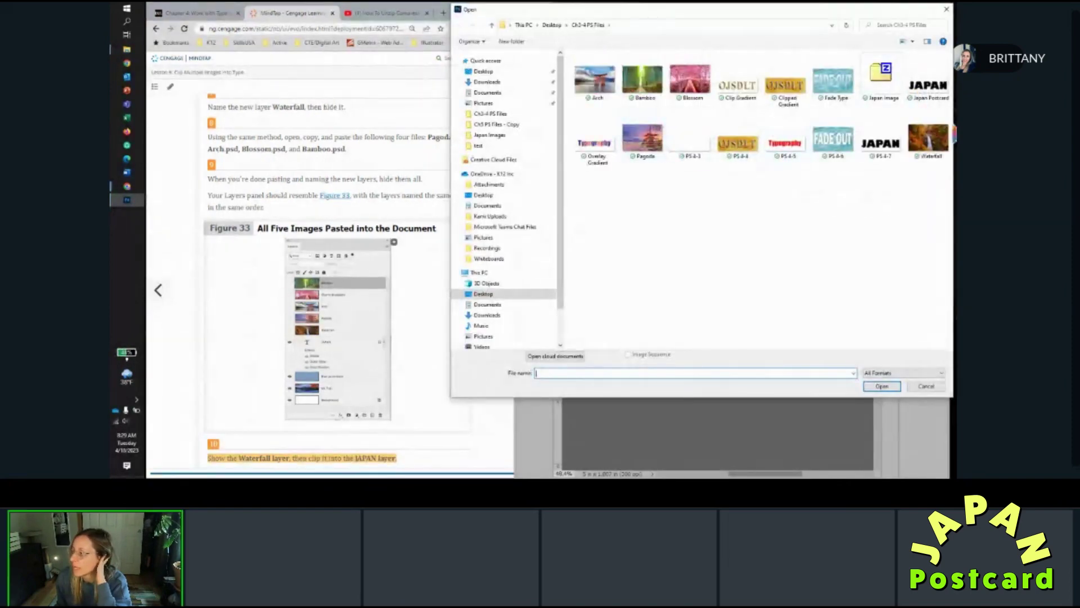
{"action": "left_click", "coordinate": [643, 137]}
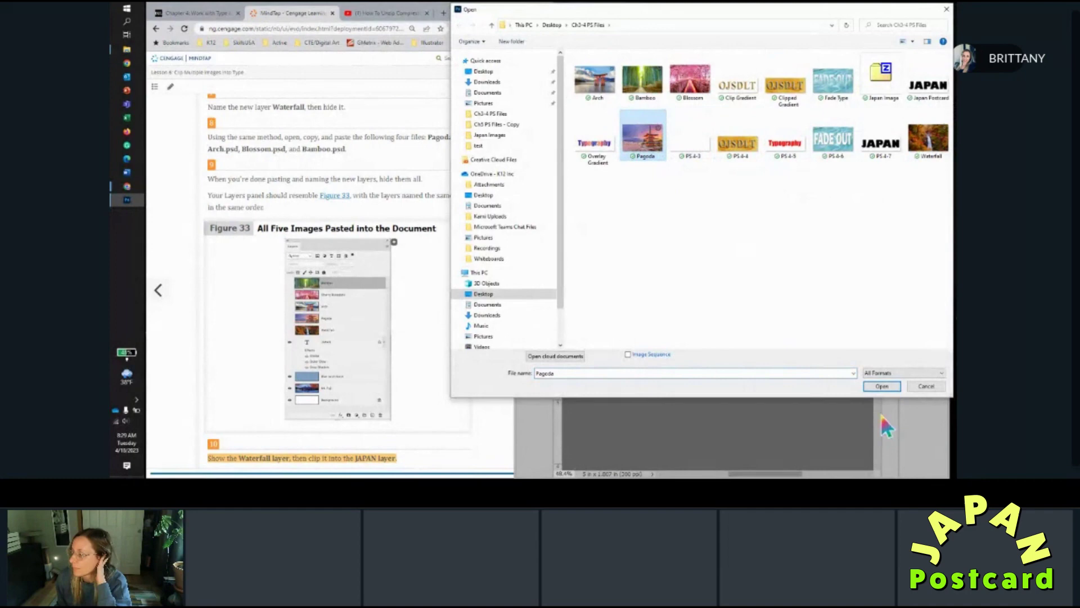
{"action": "left_click", "coordinate": [880, 387]}
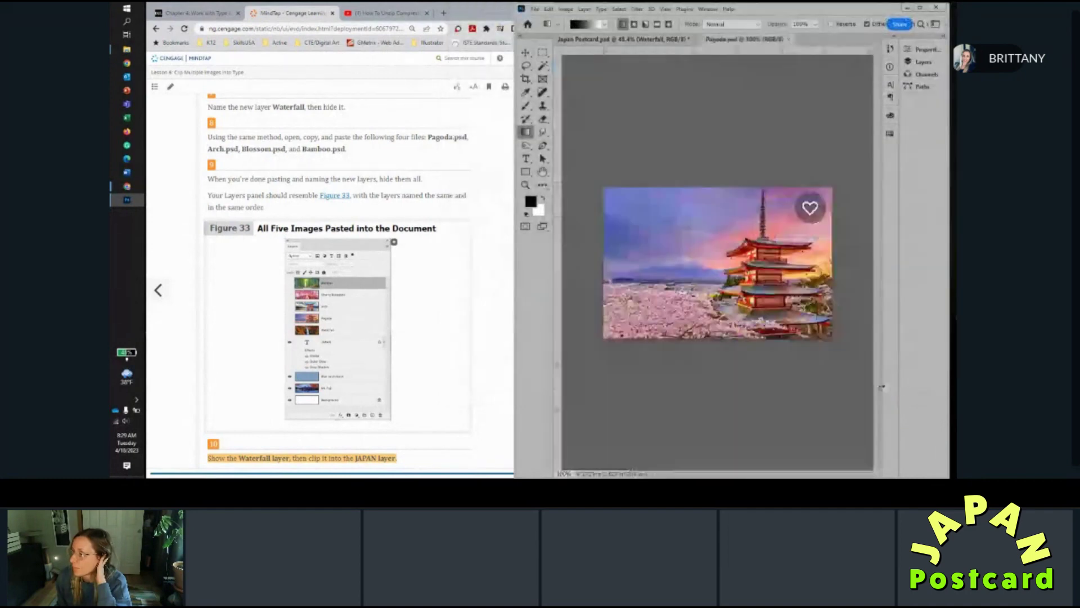
Select and copy the whole pagoda image, then close Pagoda.psd.
{"action": "left_click", "coordinate": [616, 10]}
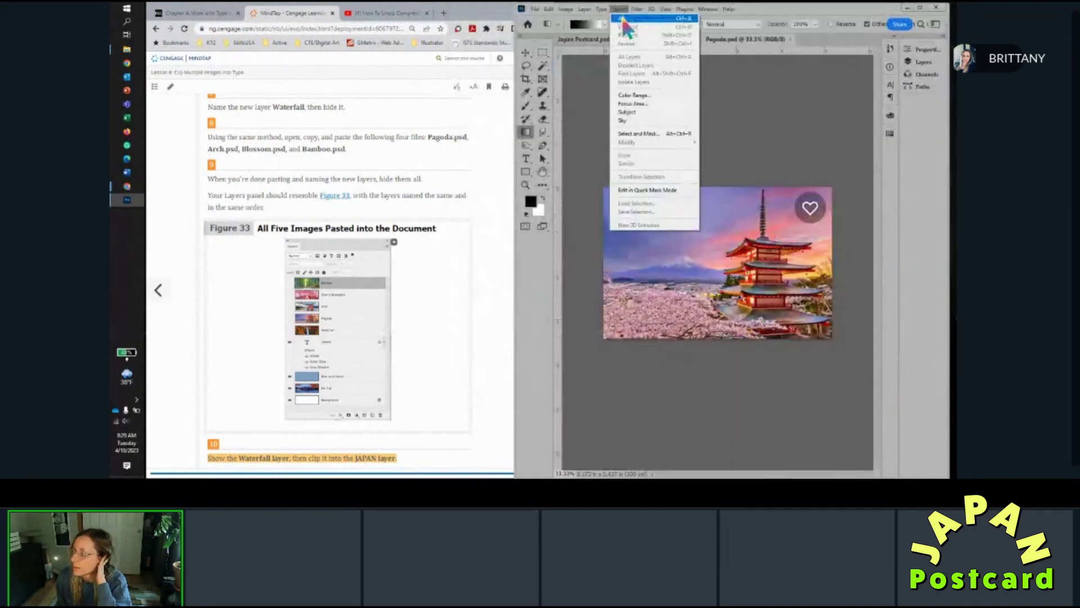
{"action": "left_click", "coordinate": [626, 20]}
{"action": "left_click", "coordinate": [548, 9]}
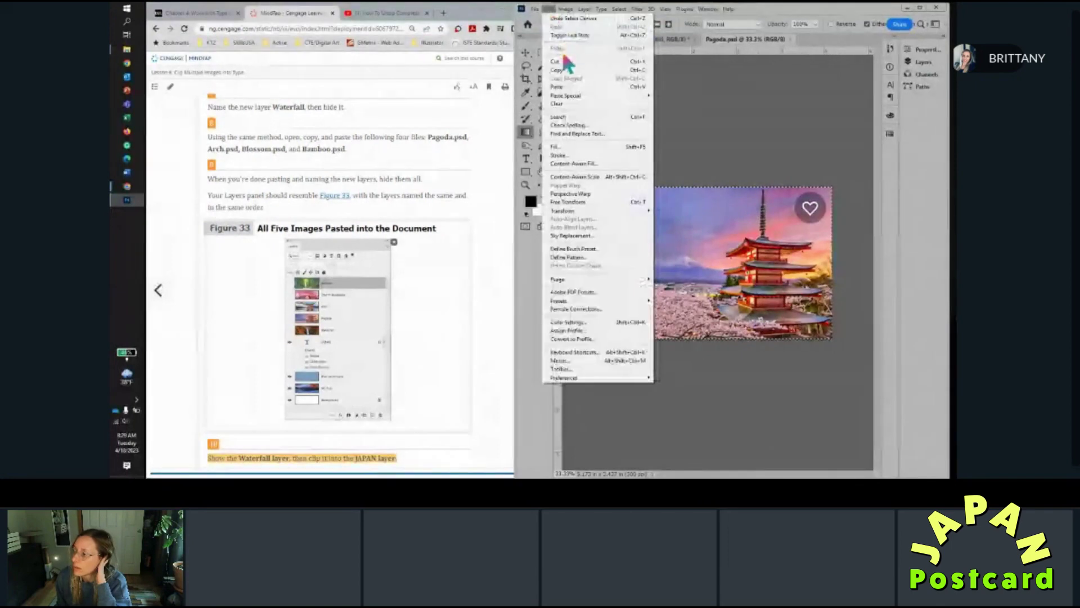
{"action": "left_click", "coordinate": [562, 72]}
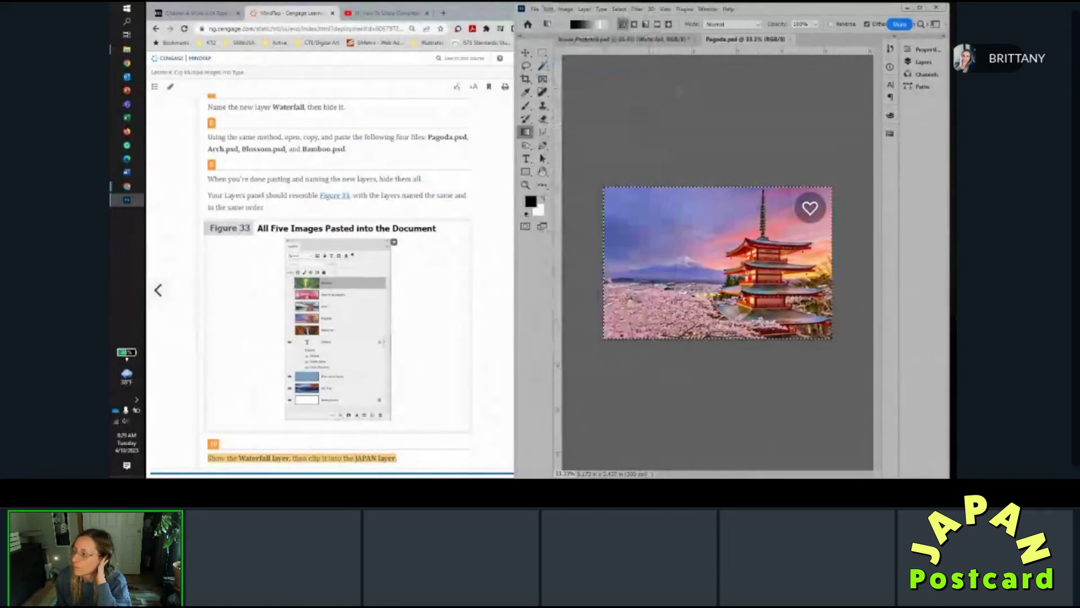
{"action": "left_click", "coordinate": [793, 39]}
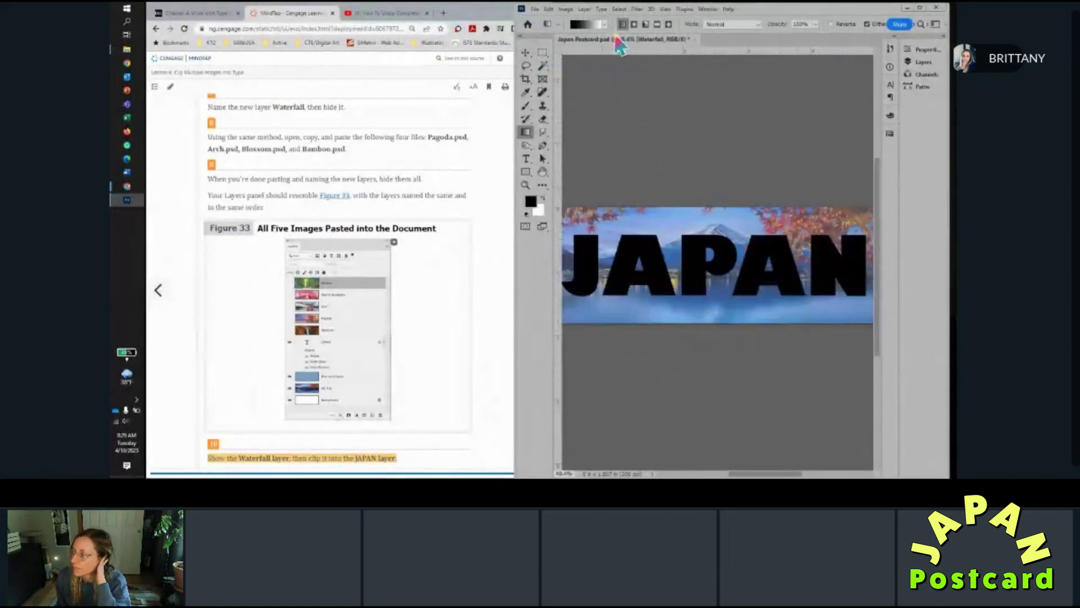
Paste the pagoda into the postcard as a hidden layer named 'Pagoda'.
{"action": "left_click", "coordinate": [923, 62]}
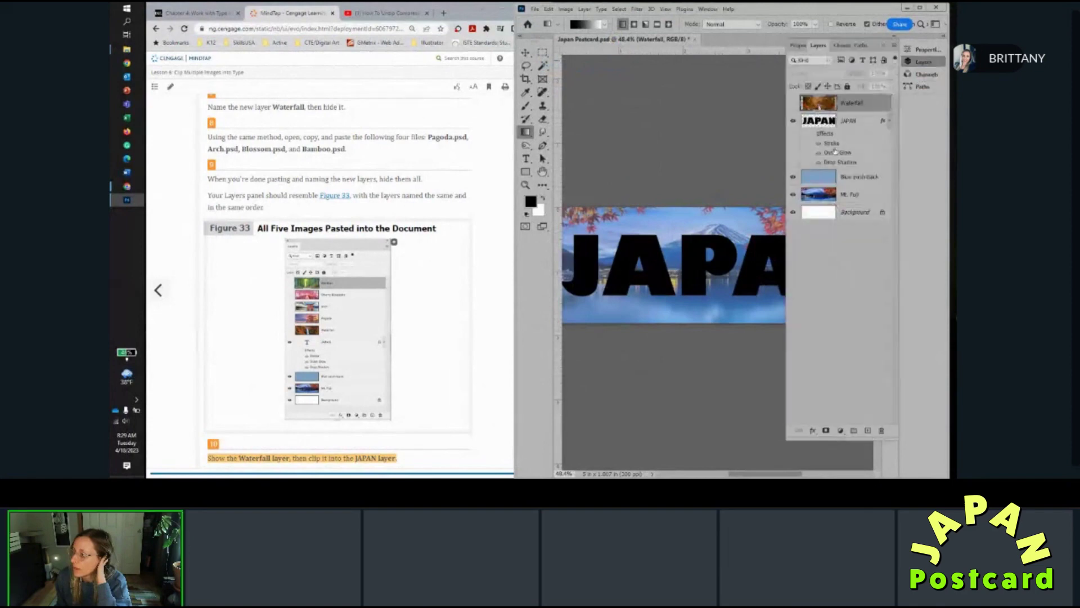
{"action": "left_click", "coordinate": [534, 9]}
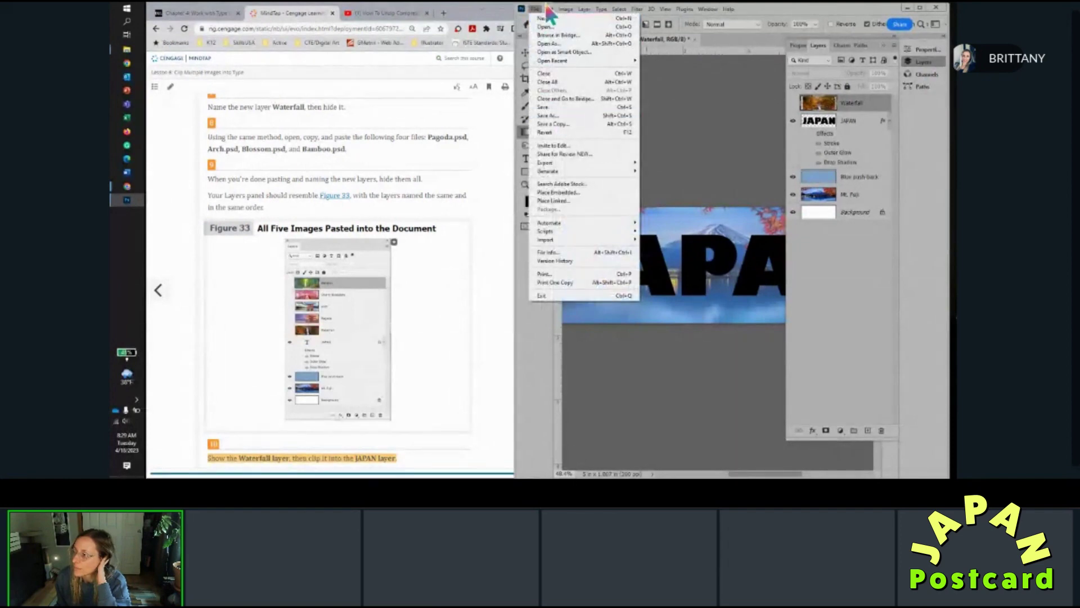
{"action": "mouse_move", "coordinate": [546, 10]}
{"action": "left_click", "coordinate": [567, 88]}
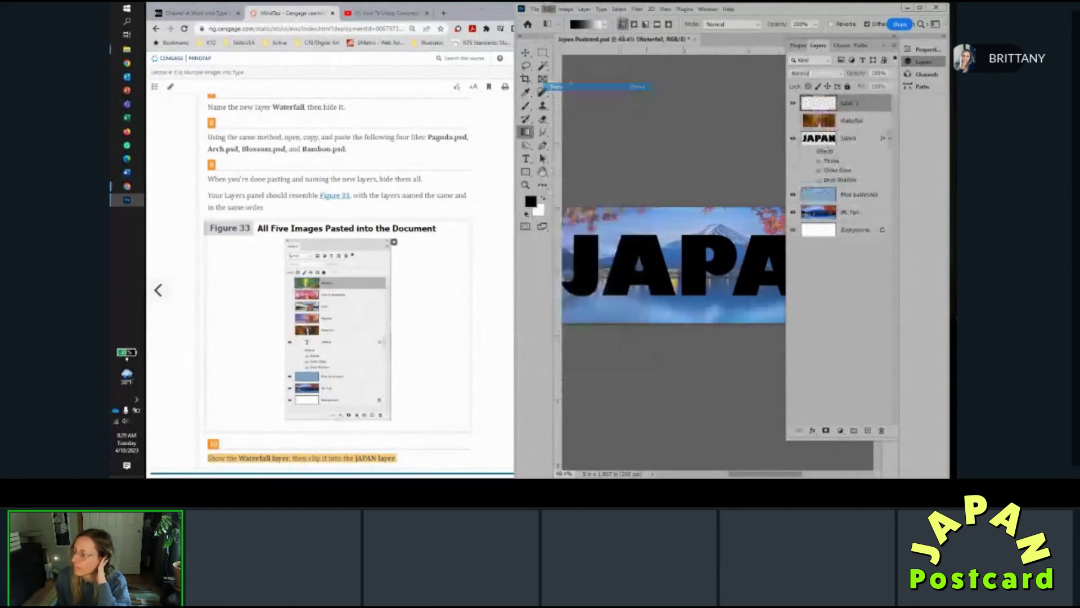
{"action": "double_click", "coordinate": [852, 103]}
{"action": "type", "text": "Pag"}
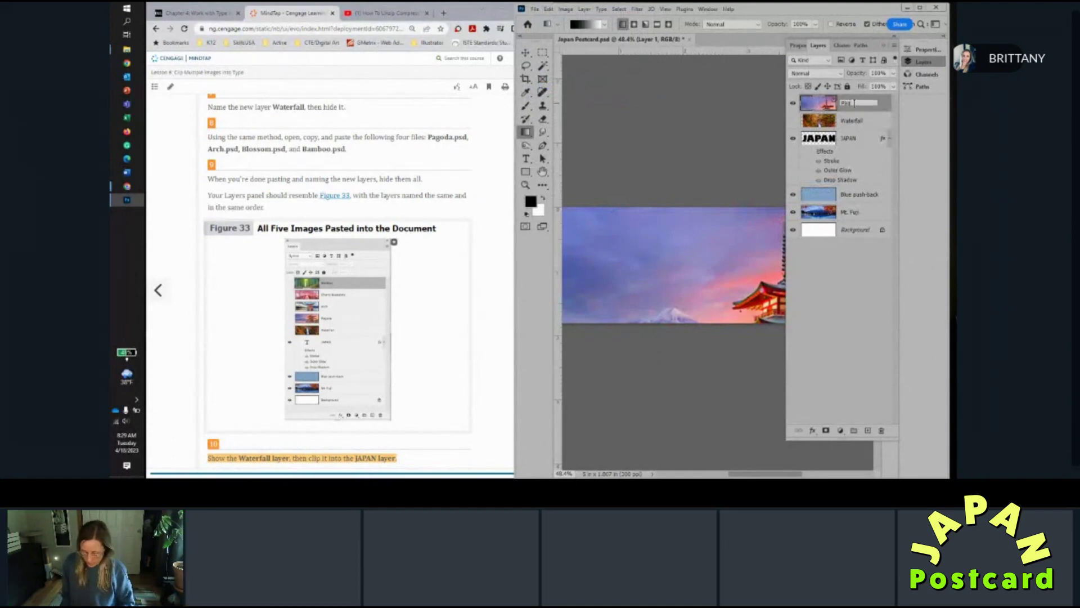
{"action": "type", "text": "oda"}
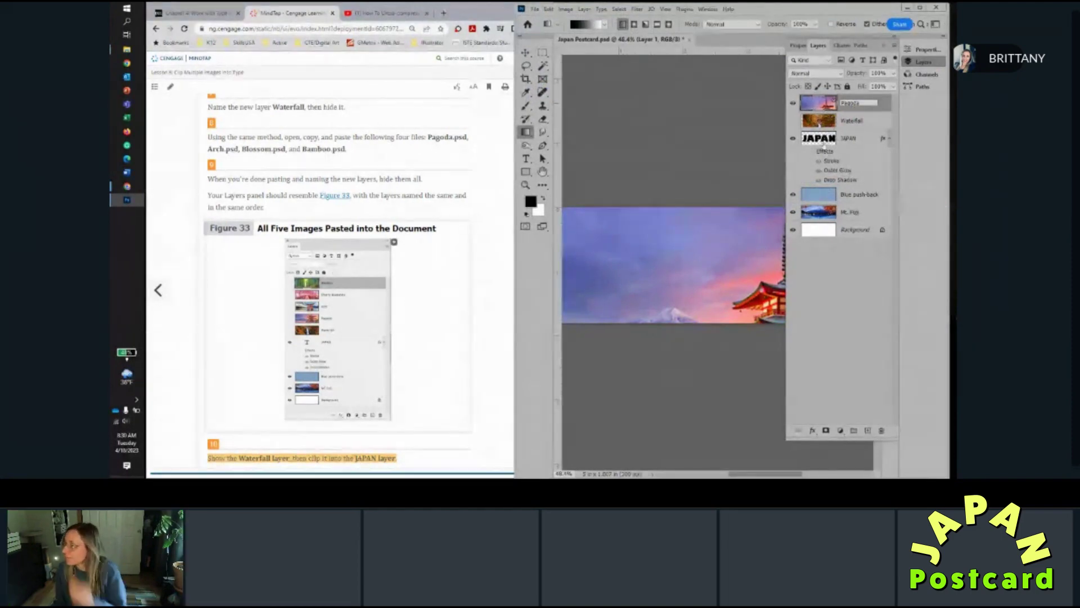
{"action": "left_click", "coordinate": [794, 102]}
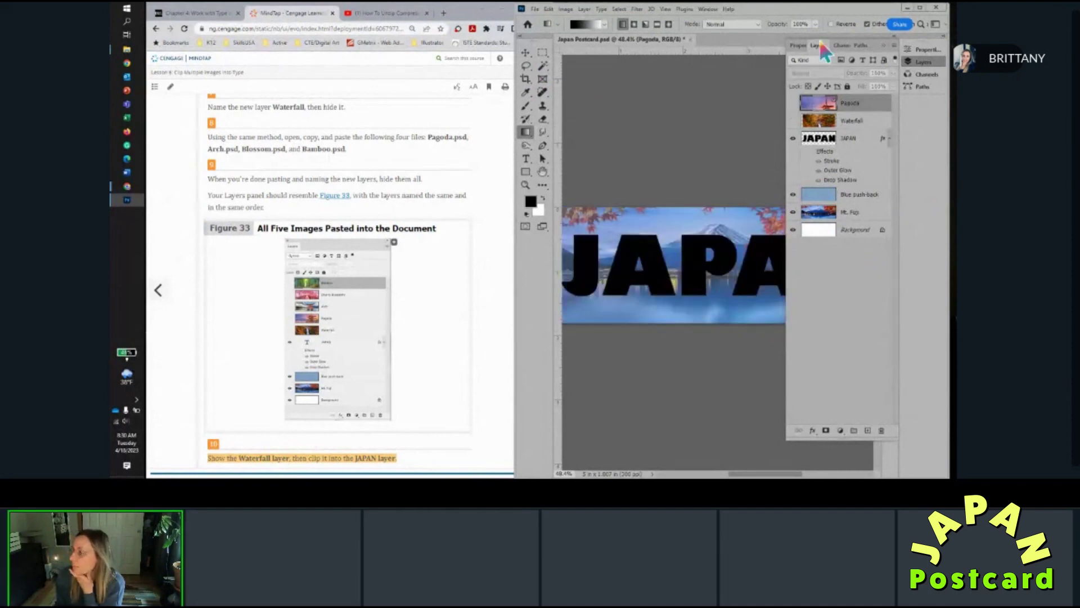
Open Arch.psd.
{"action": "left_click", "coordinate": [535, 9]}
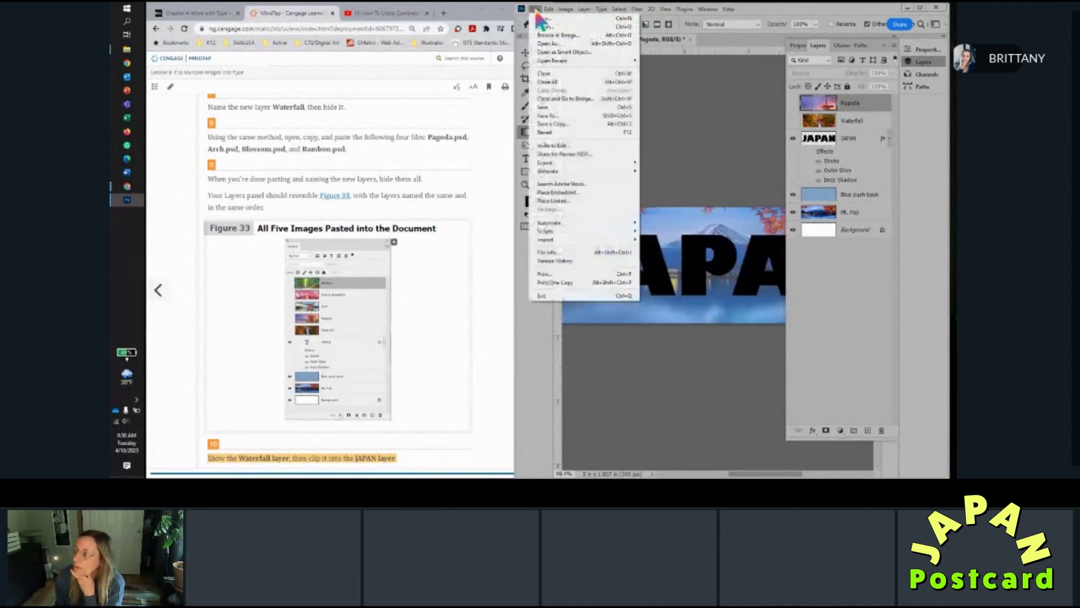
{"action": "left_click", "coordinate": [539, 26]}
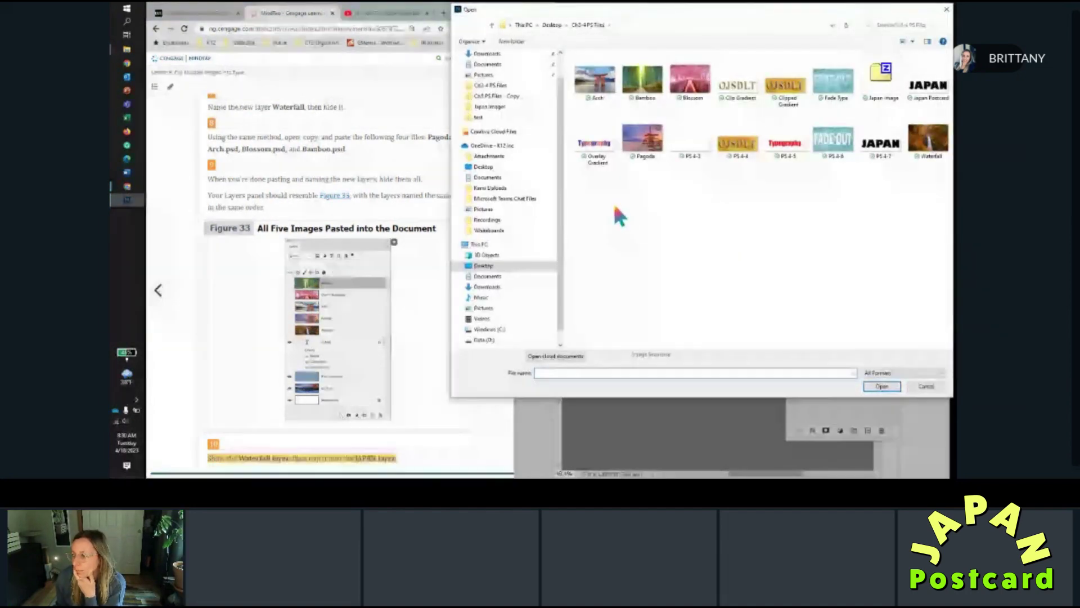
{"action": "left_click", "coordinate": [595, 82]}
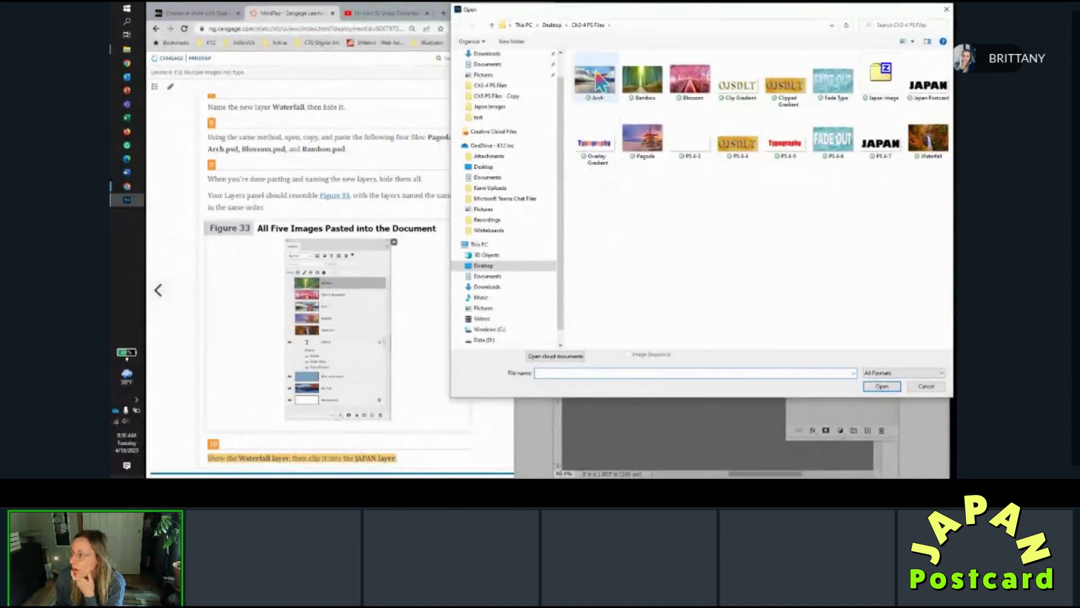
{"action": "left_click", "coordinate": [880, 386]}
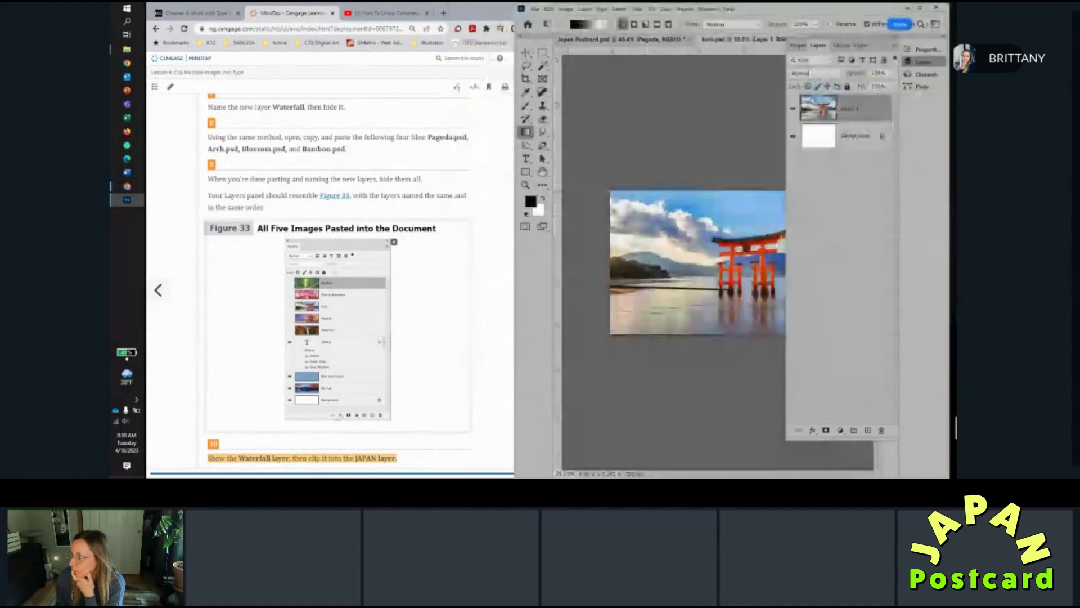
Select and copy the whole Arch image, then close Arch.psd.
{"action": "left_click", "coordinate": [617, 9]}
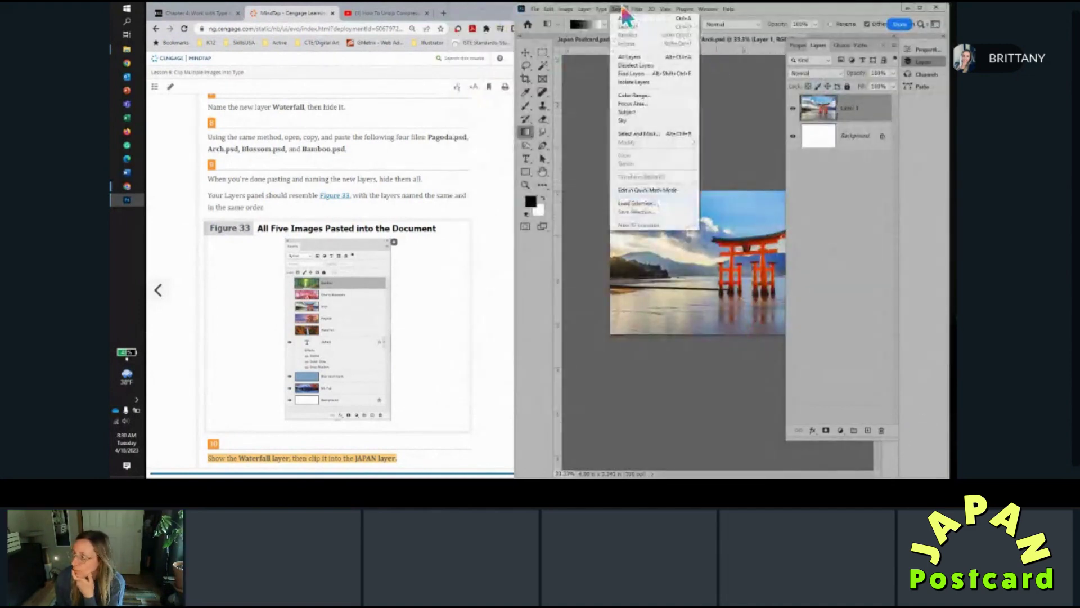
{"action": "left_click", "coordinate": [623, 19]}
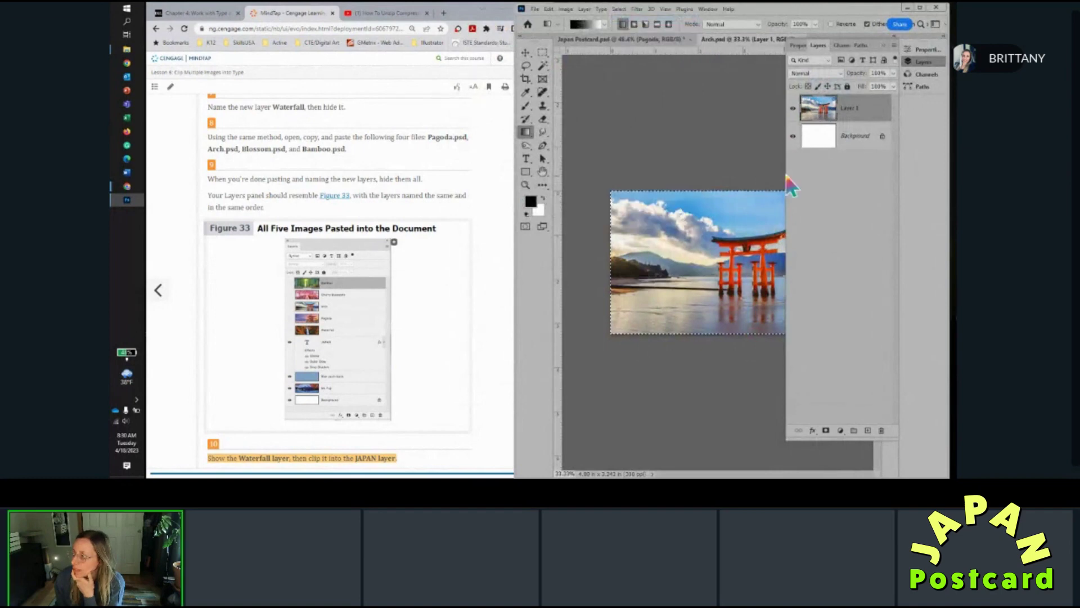
{"action": "left_click", "coordinate": [549, 9]}
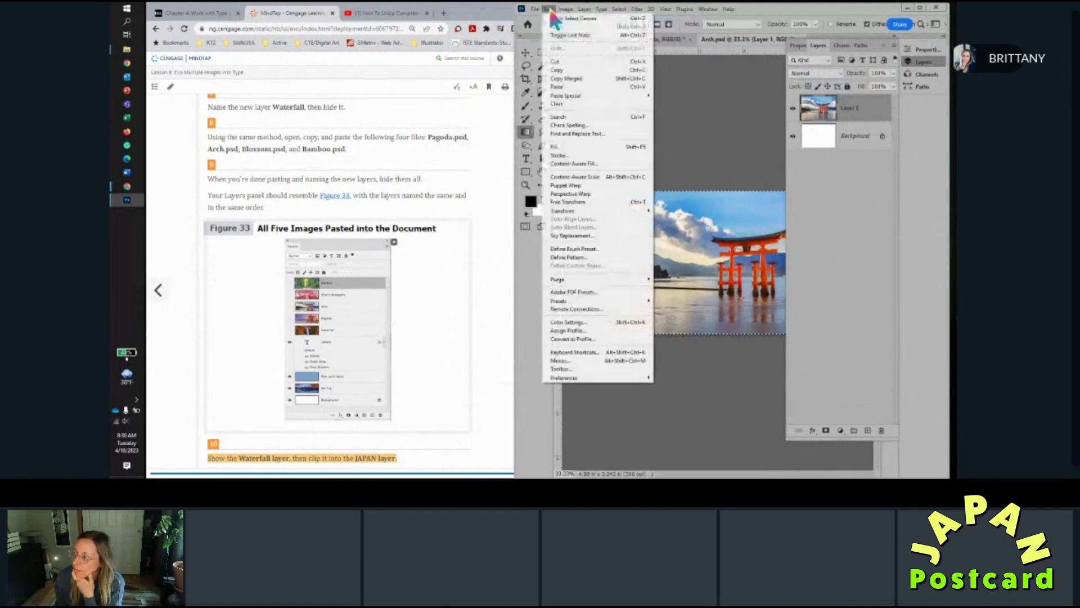
{"action": "left_click", "coordinate": [560, 70]}
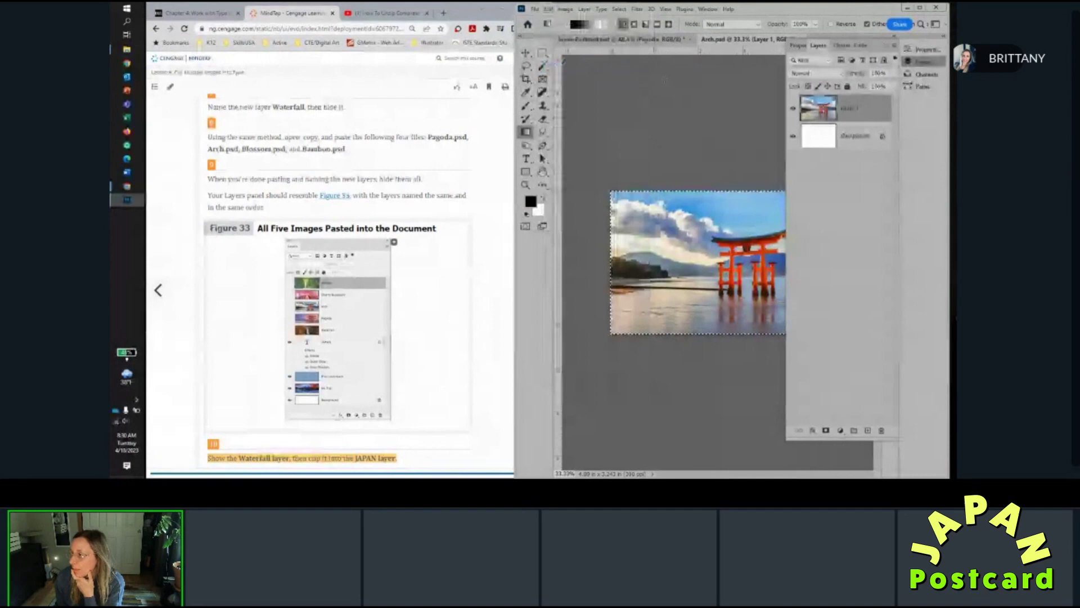
{"action": "left_click", "coordinate": [887, 47]}
{"action": "left_click", "coordinate": [803, 40]}
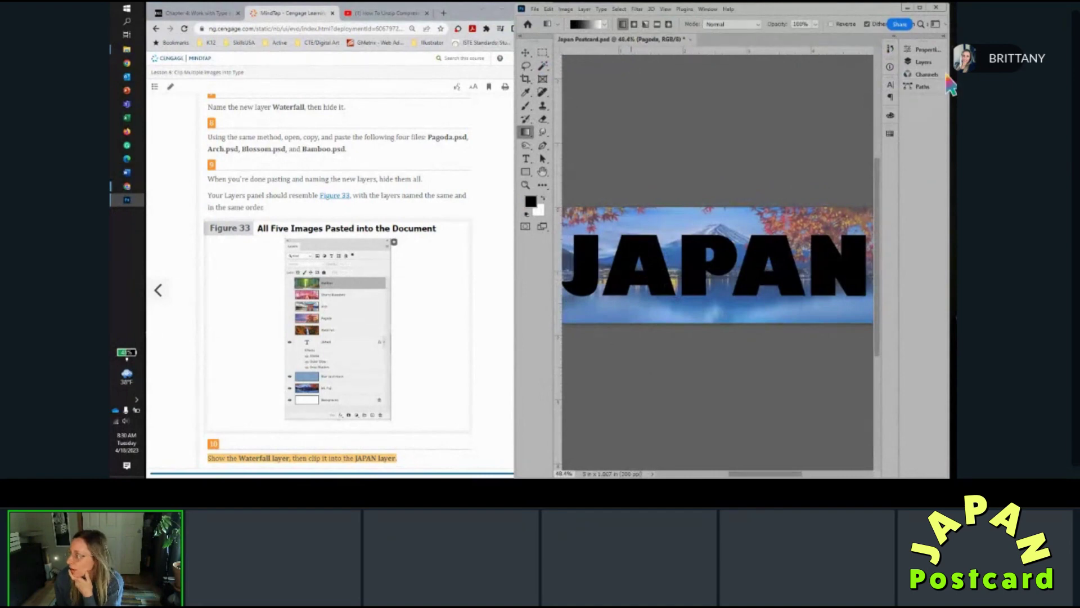
Paste the torii gate photo into the postcard as a hidden layer named 'Arch'.
{"action": "left_click", "coordinate": [926, 62]}
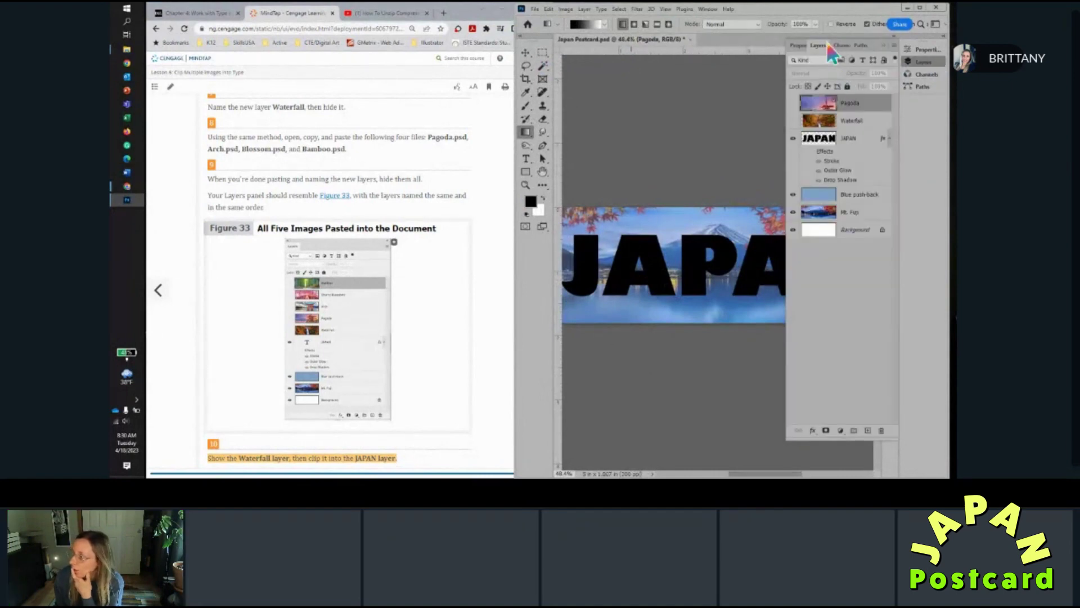
{"action": "left_click", "coordinate": [548, 9]}
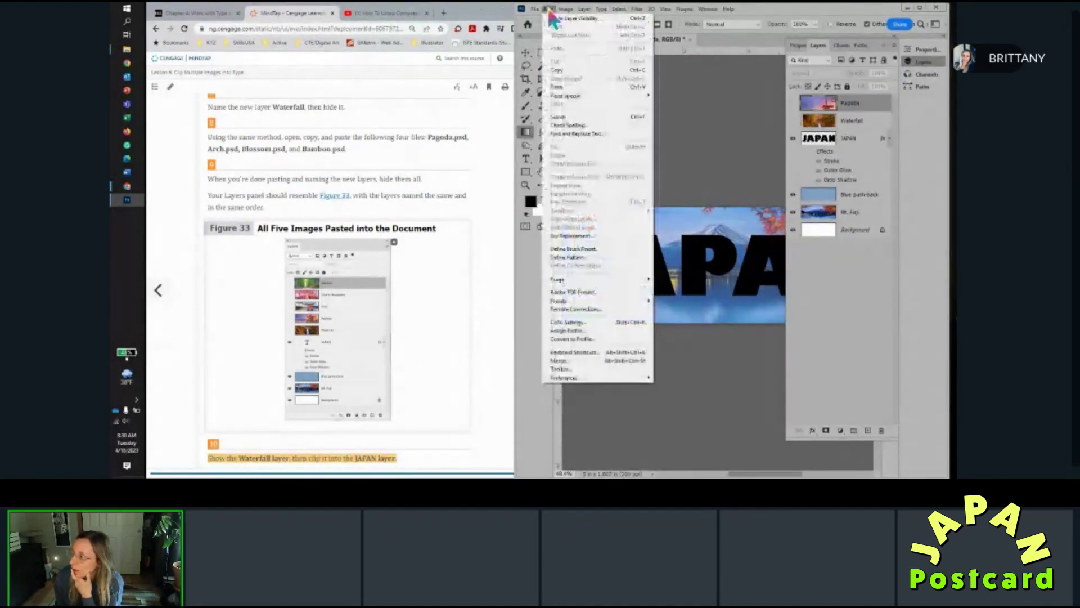
{"action": "left_click", "coordinate": [554, 90]}
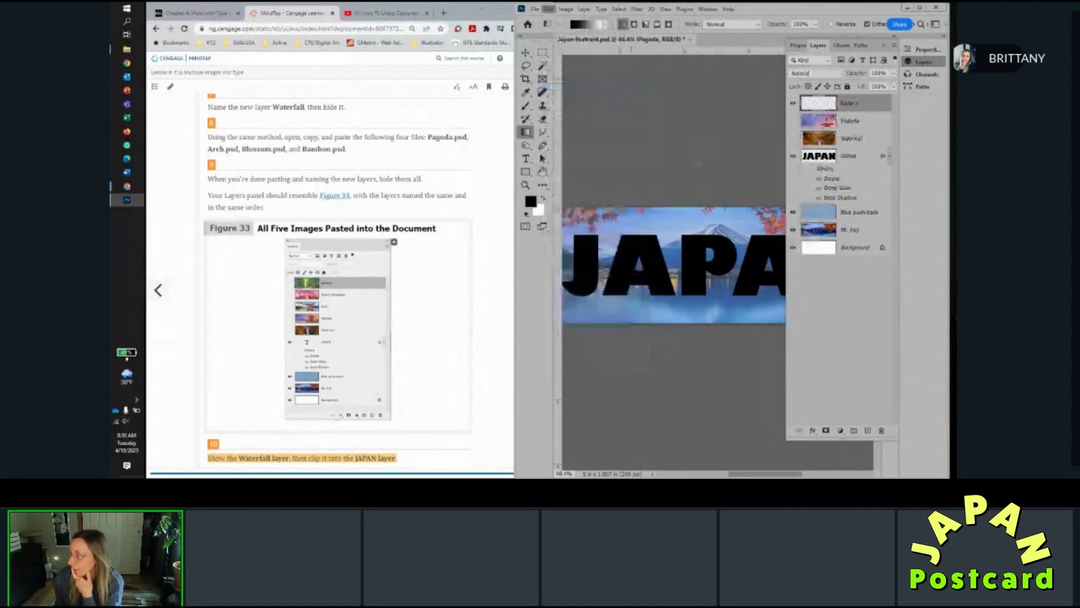
{"action": "double_click", "coordinate": [850, 103]}
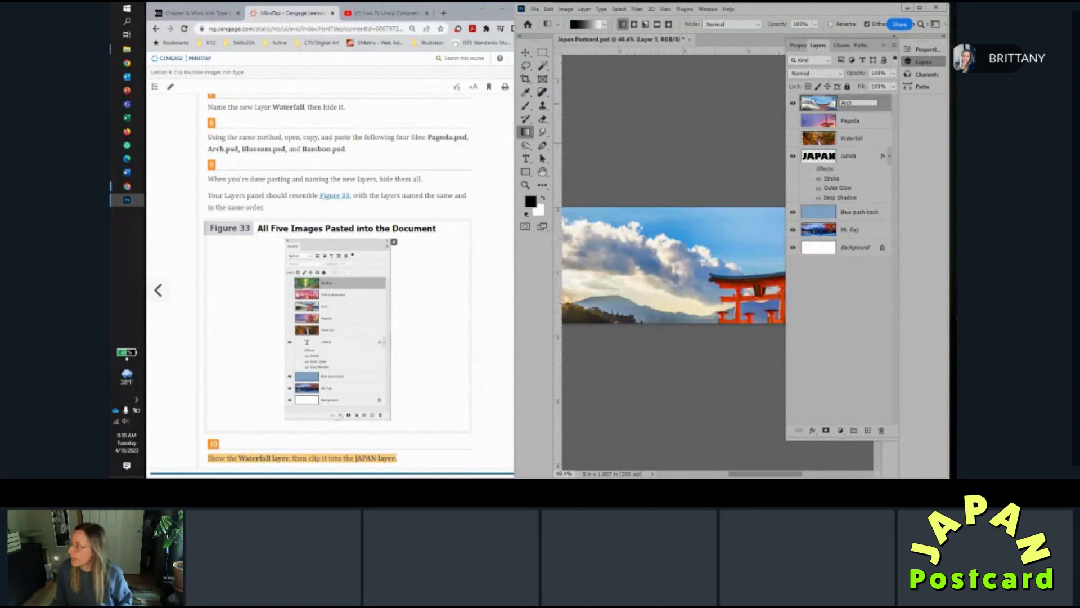
{"action": "key", "text": "Return"}
{"action": "left_click", "coordinate": [793, 103]}
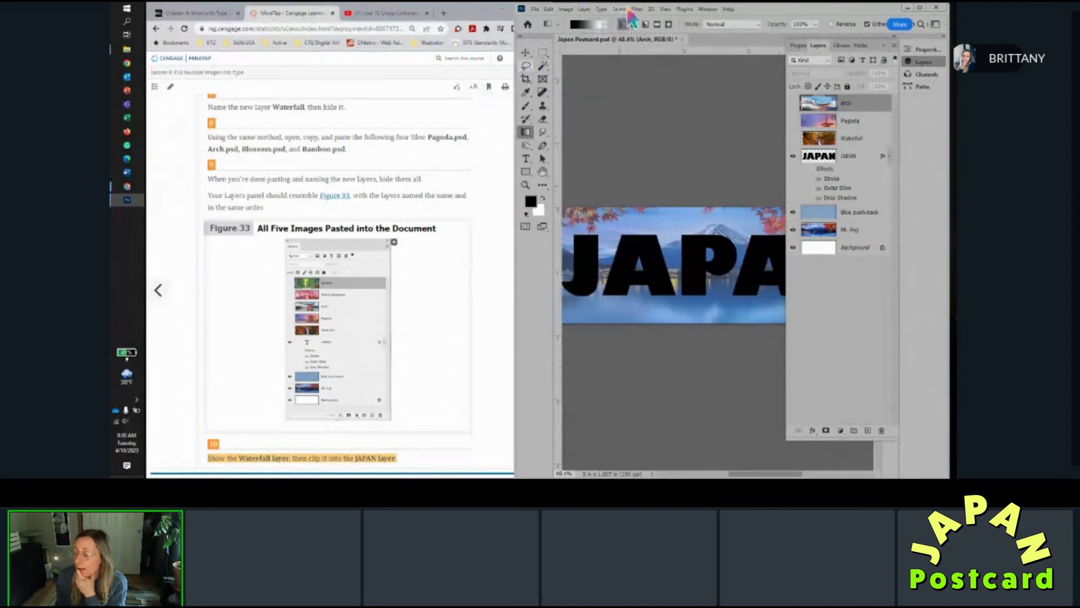
{"action": "left_click", "coordinate": [534, 9]}
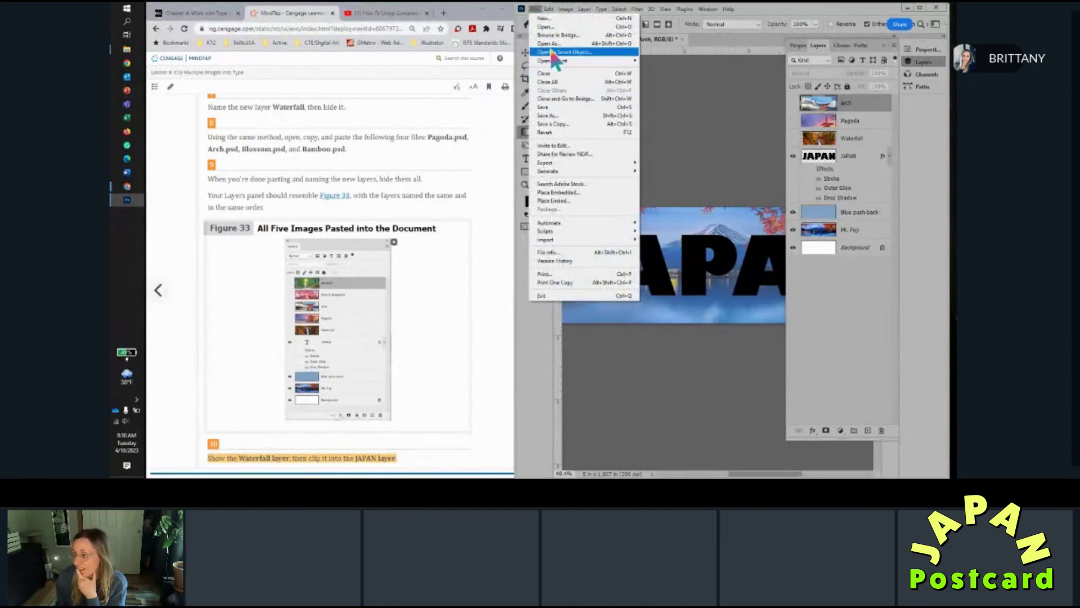
Open the Blossom image file, then close it to return to the postcard.
{"action": "left_click", "coordinate": [544, 27]}
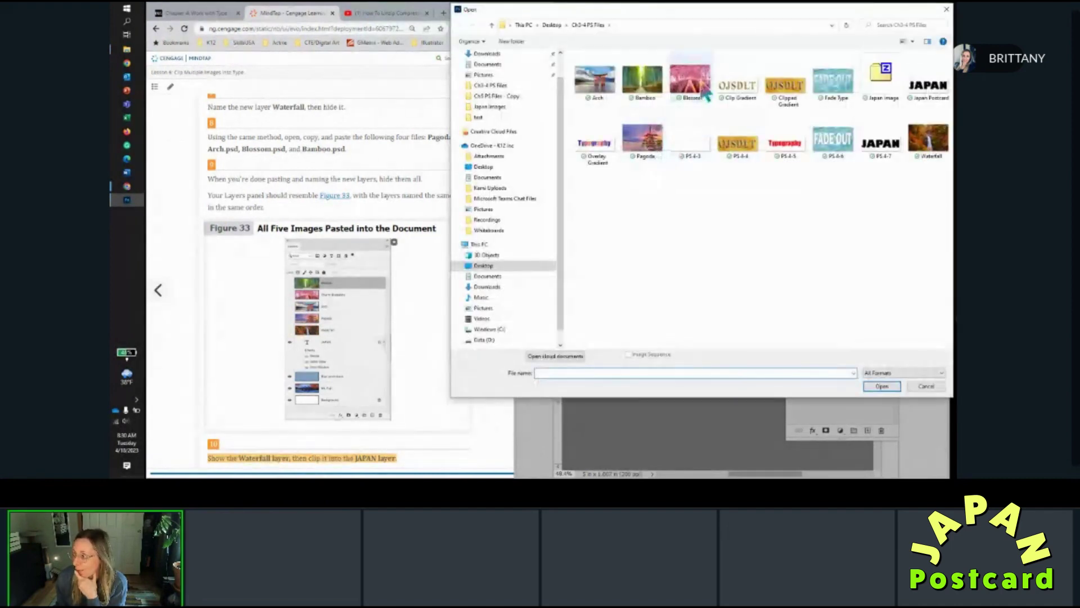
{"action": "left_click", "coordinate": [881, 386]}
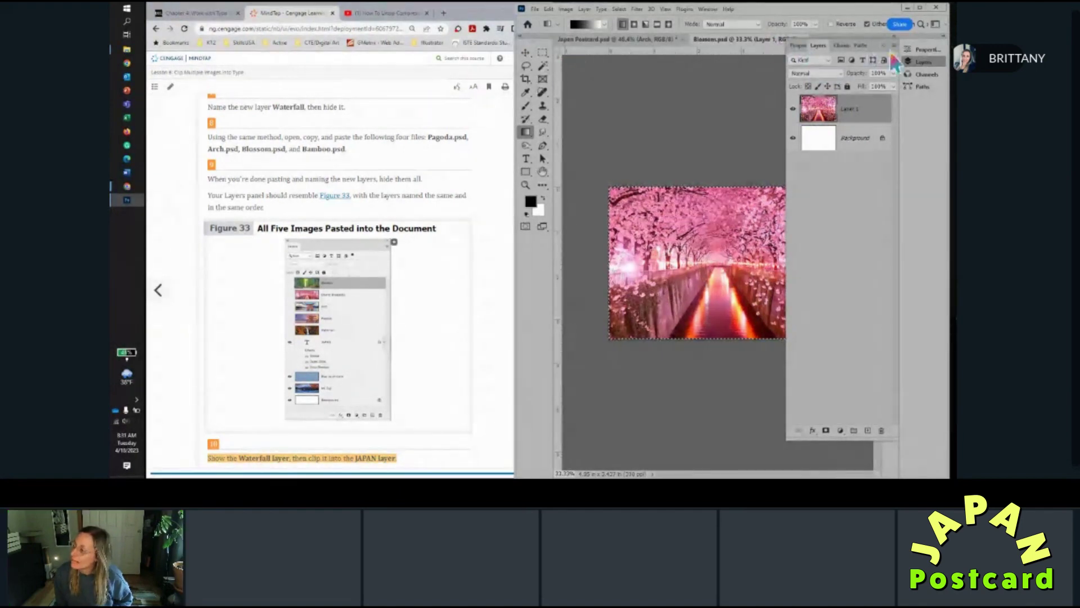
{"action": "left_click", "coordinate": [794, 44]}
{"action": "left_click", "coordinate": [803, 40]}
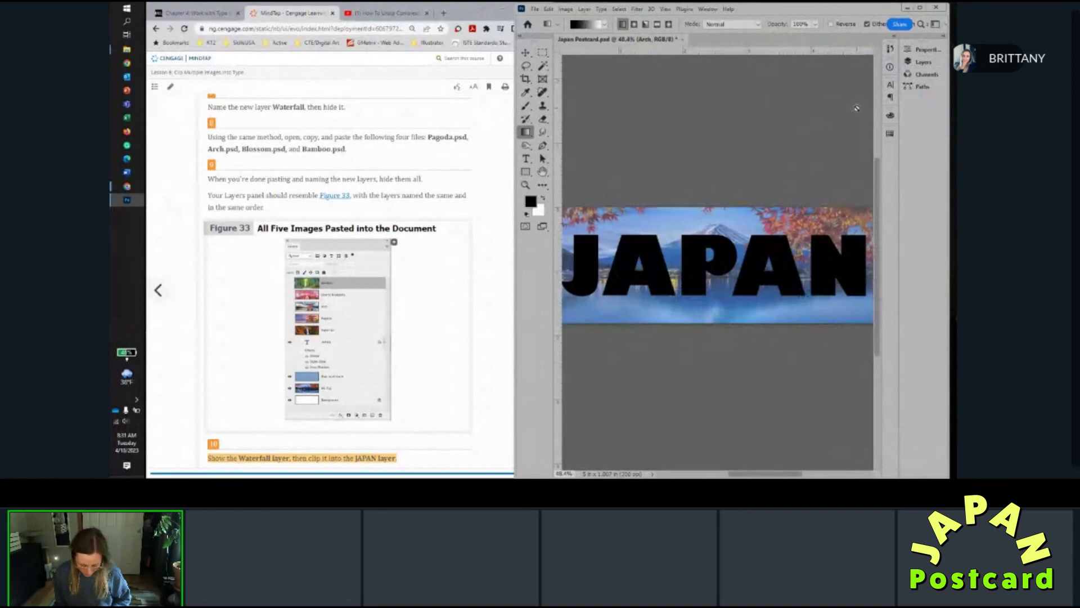
Paste the cherry blossom photo as a hidden layer named 'Blossom'.
{"action": "key", "text": "ctrl+v"}
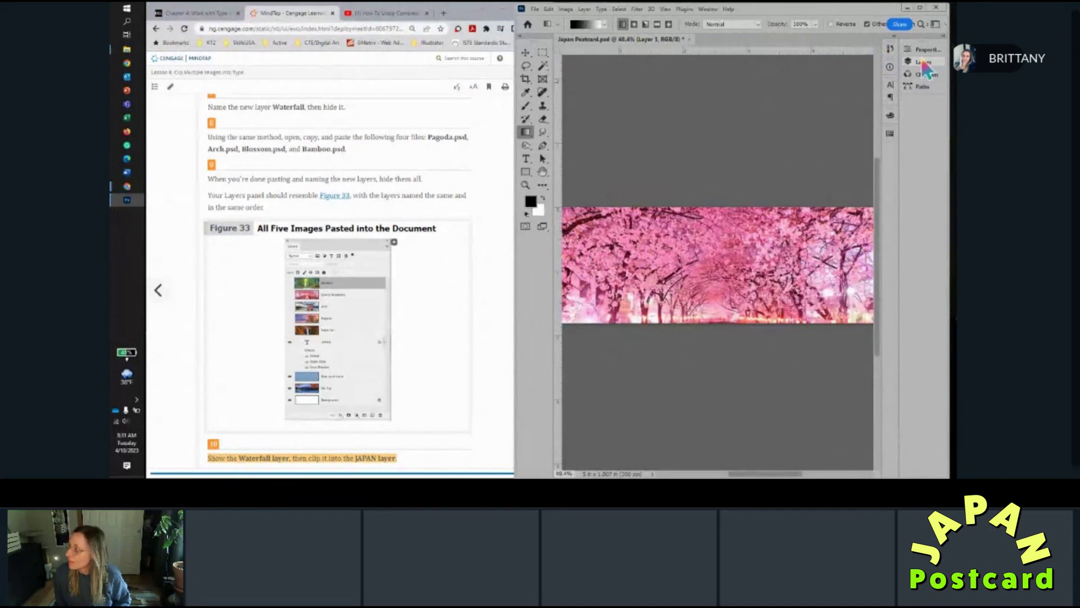
{"action": "left_click", "coordinate": [921, 61]}
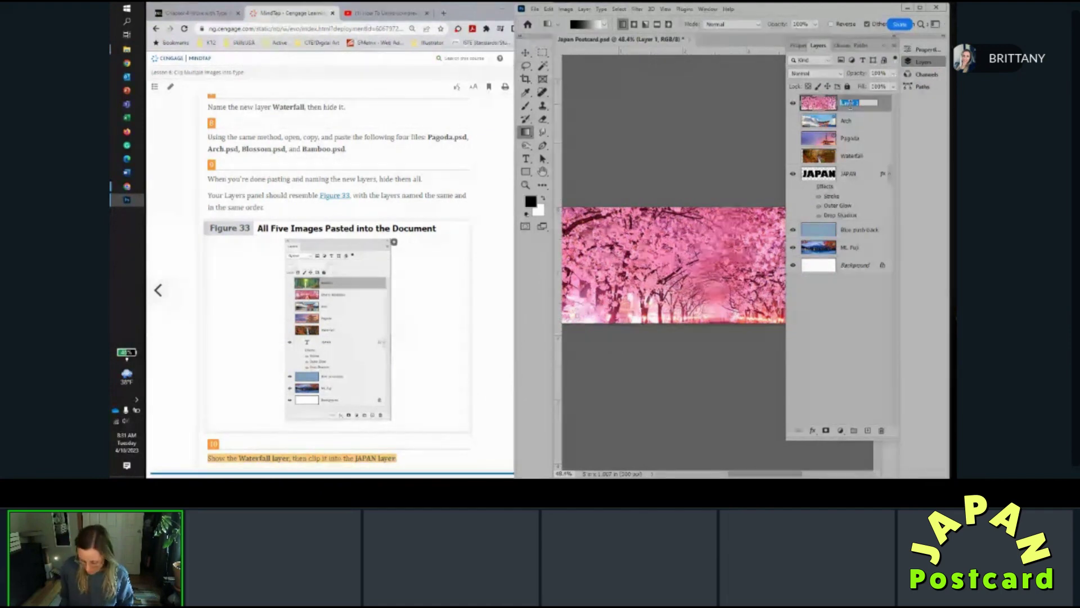
{"action": "type", "text": "Blossom"}
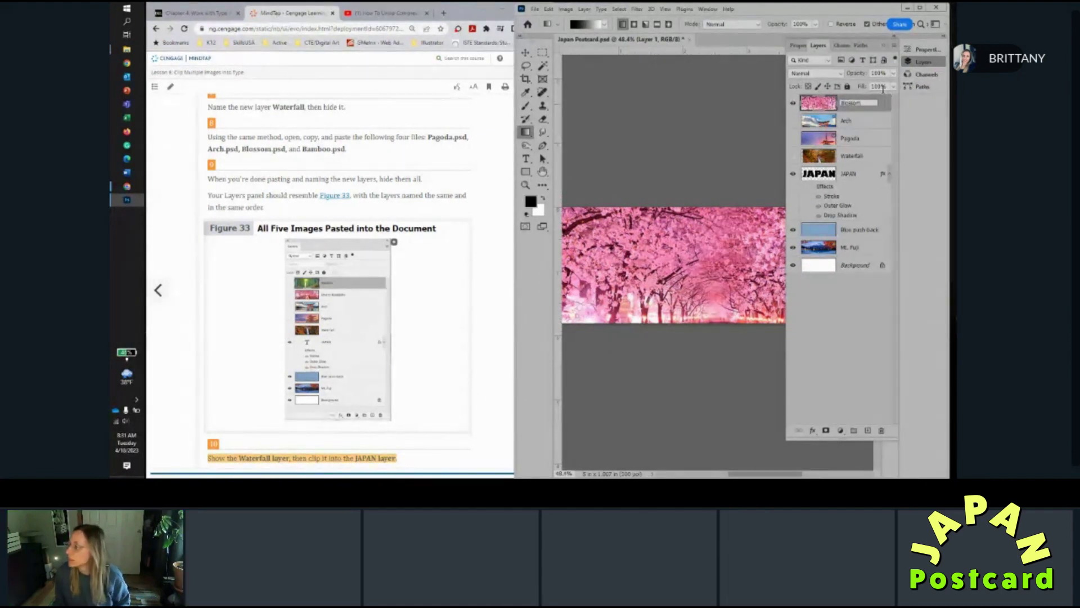
{"action": "key", "text": "Return"}
{"action": "left_click", "coordinate": [793, 103]}
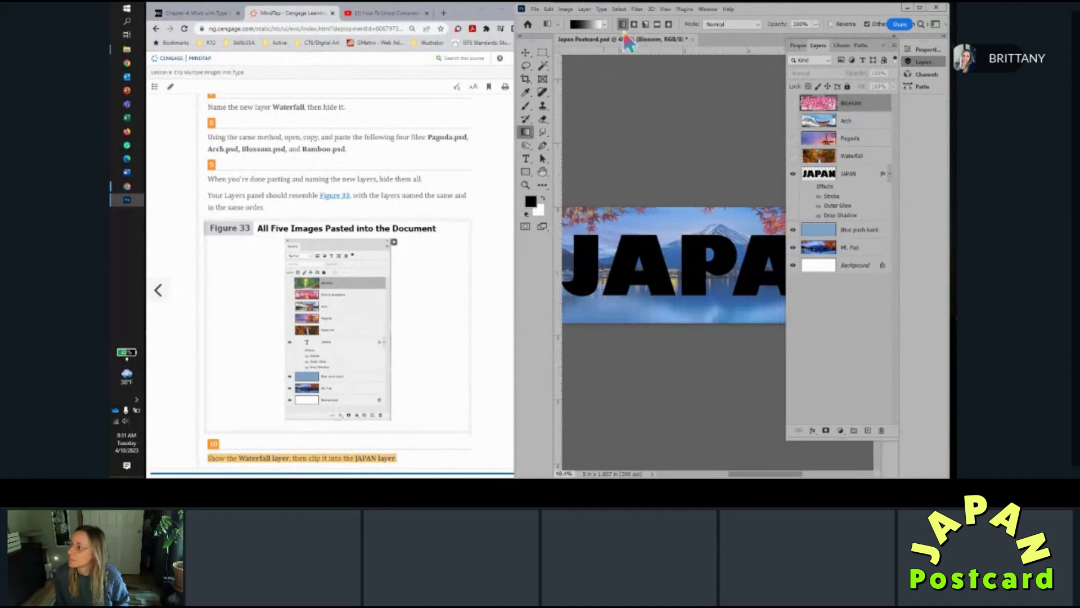
{"action": "left_click", "coordinate": [535, 9]}
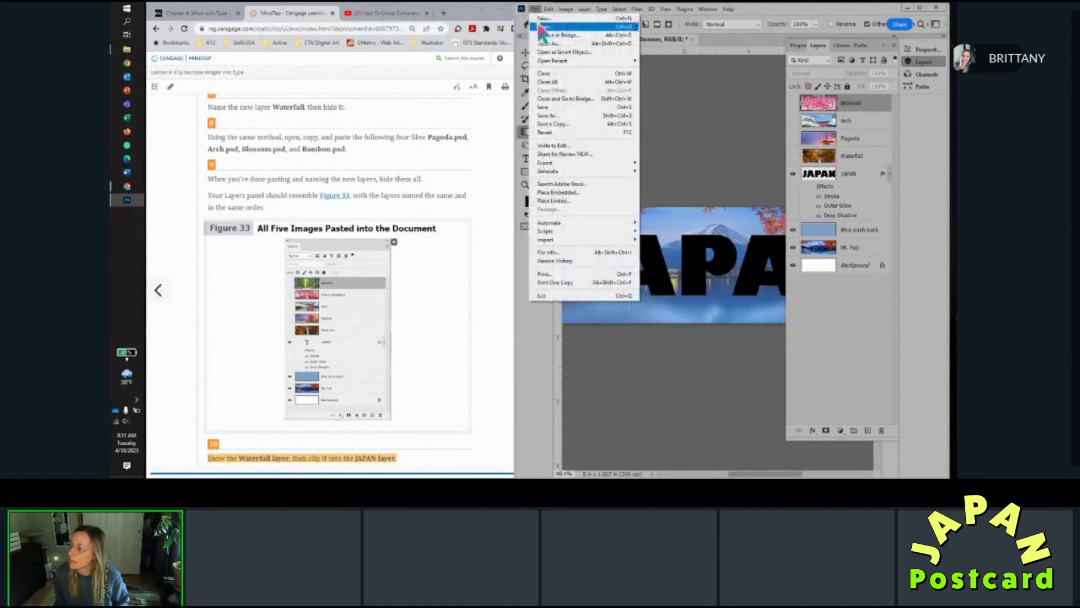
{"action": "left_click", "coordinate": [538, 26]}
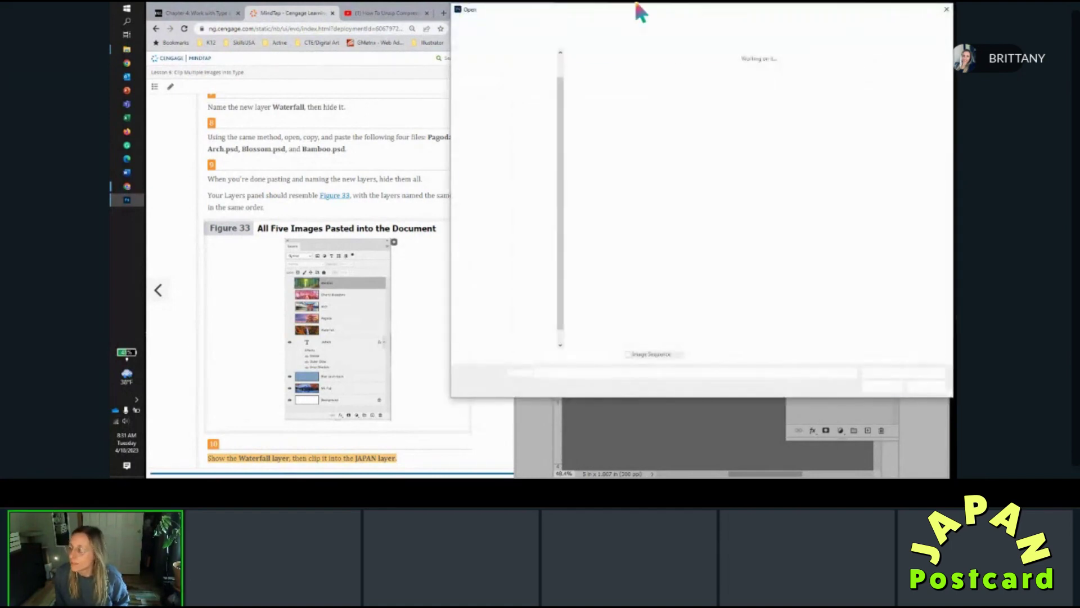
Open Bamboo.psd, select the whole image, and close it.
{"action": "left_click", "coordinate": [642, 79]}
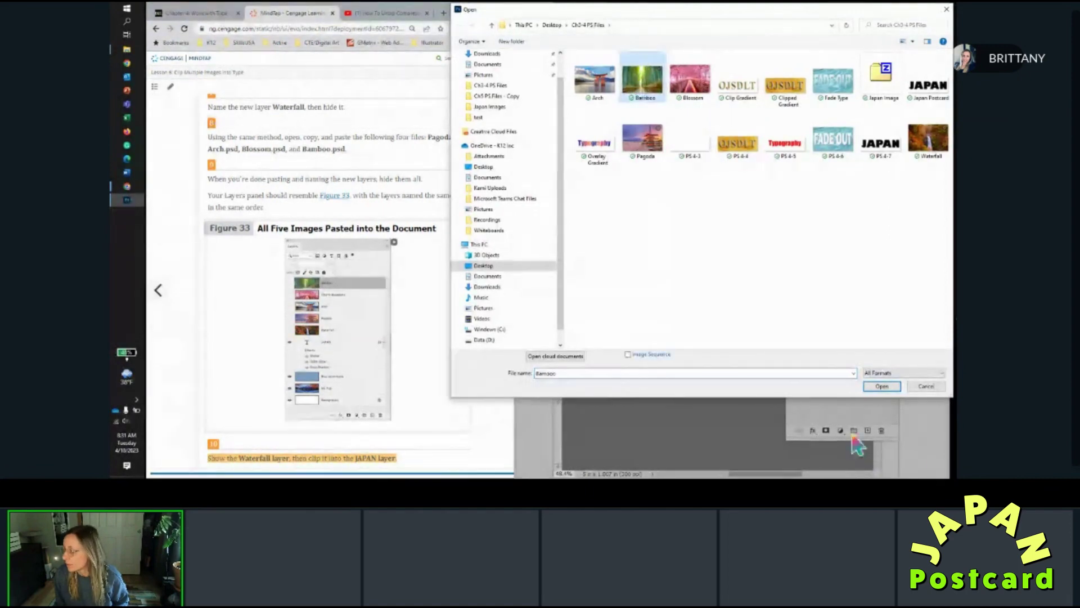
{"action": "left_click", "coordinate": [882, 386]}
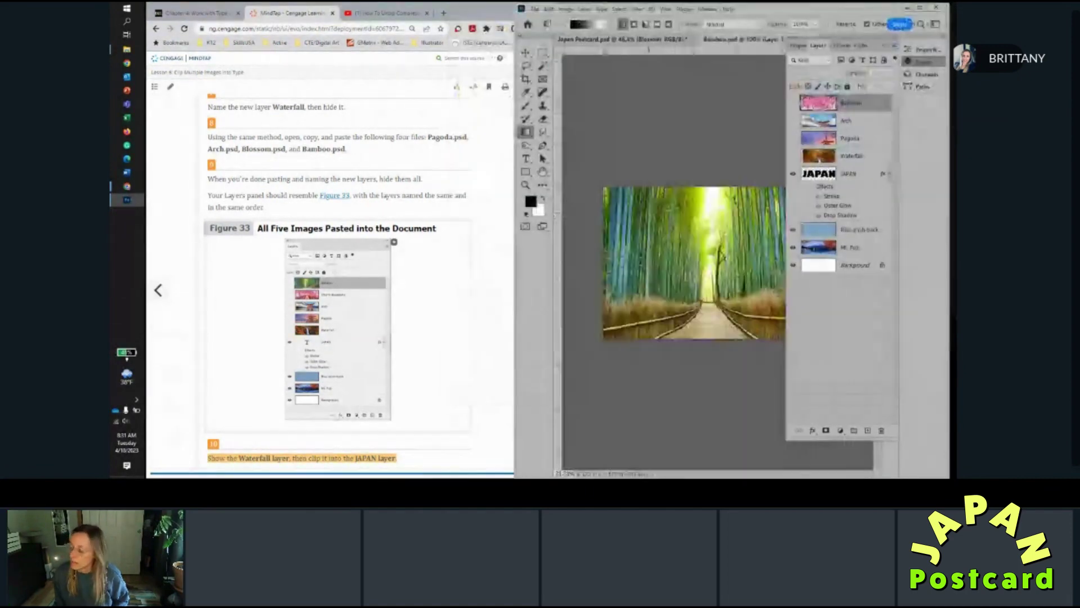
{"action": "key", "text": "ctrl+a"}
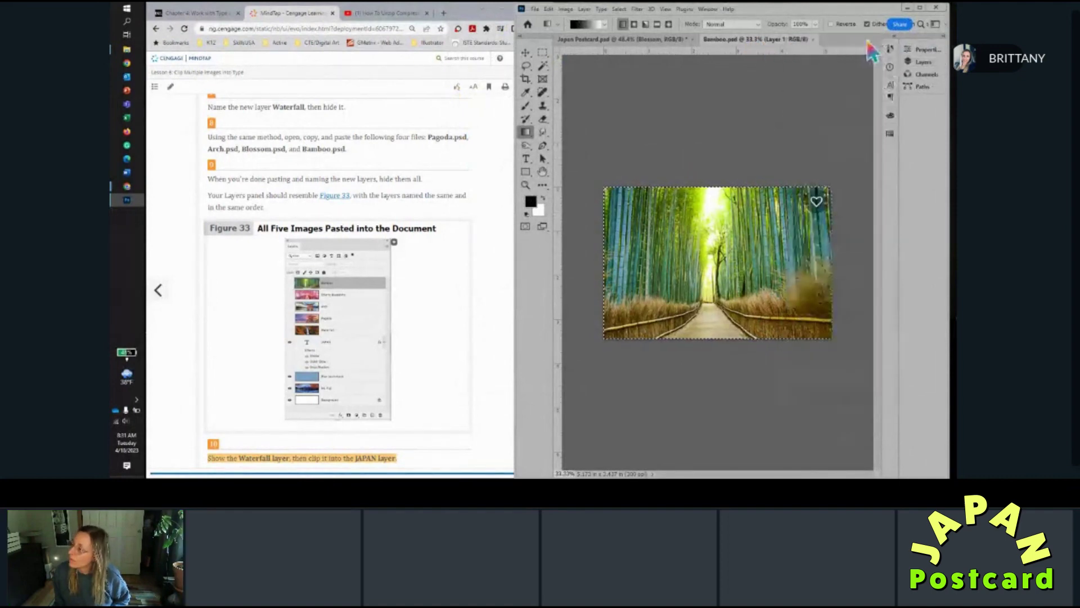
{"action": "left_click", "coordinate": [883, 45]}
{"action": "left_click", "coordinate": [814, 39]}
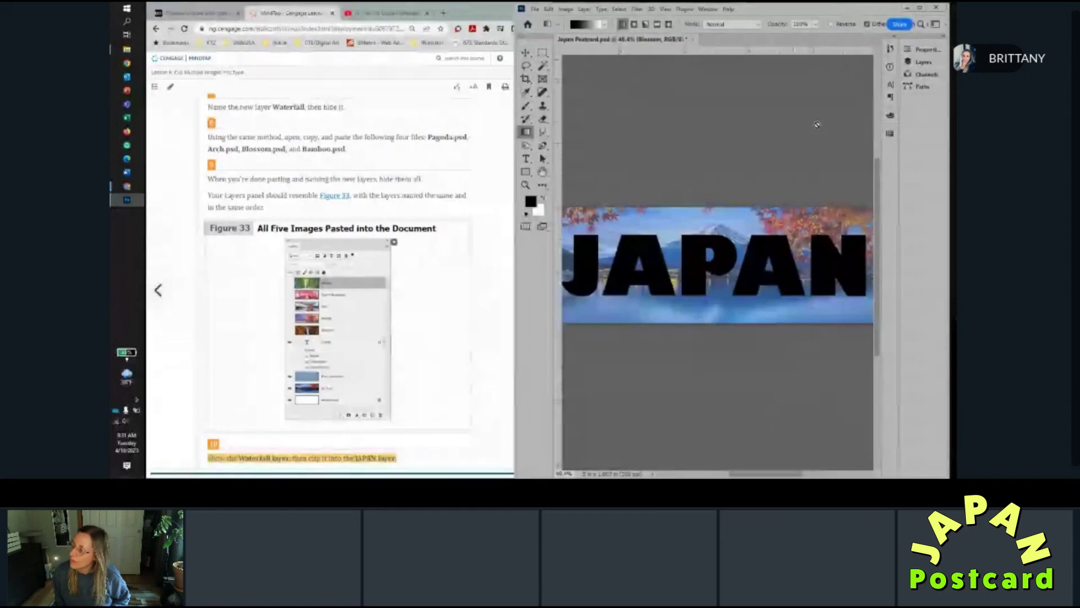
Paste the bamboo photo as a hidden layer named 'Bamboo' and dismiss the gradient error.
{"action": "key", "text": "ctrl+v"}
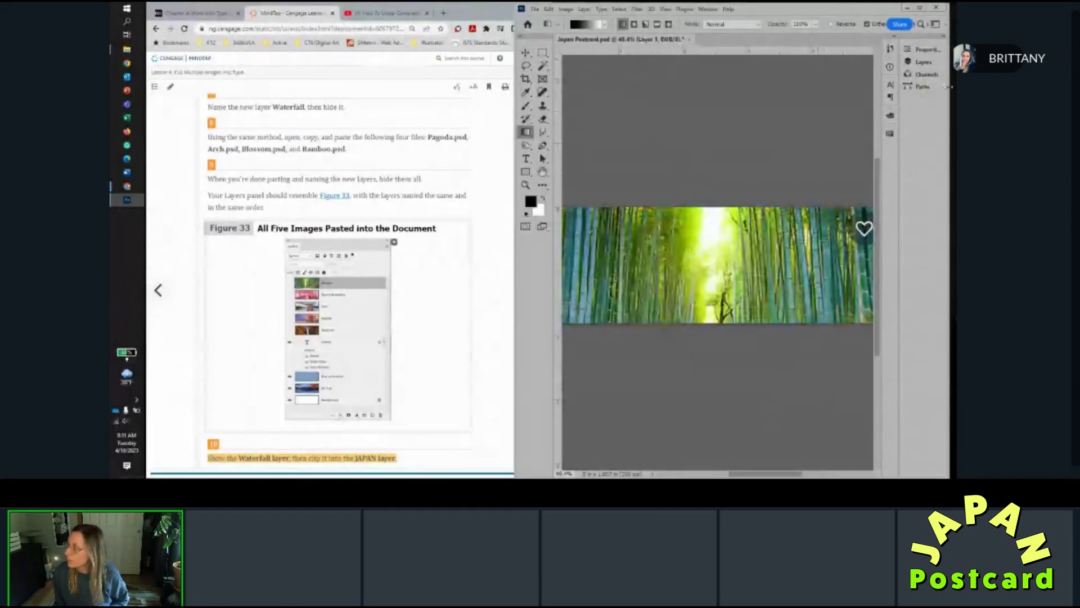
{"action": "left_click", "coordinate": [923, 62]}
{"action": "double_click", "coordinate": [855, 104]}
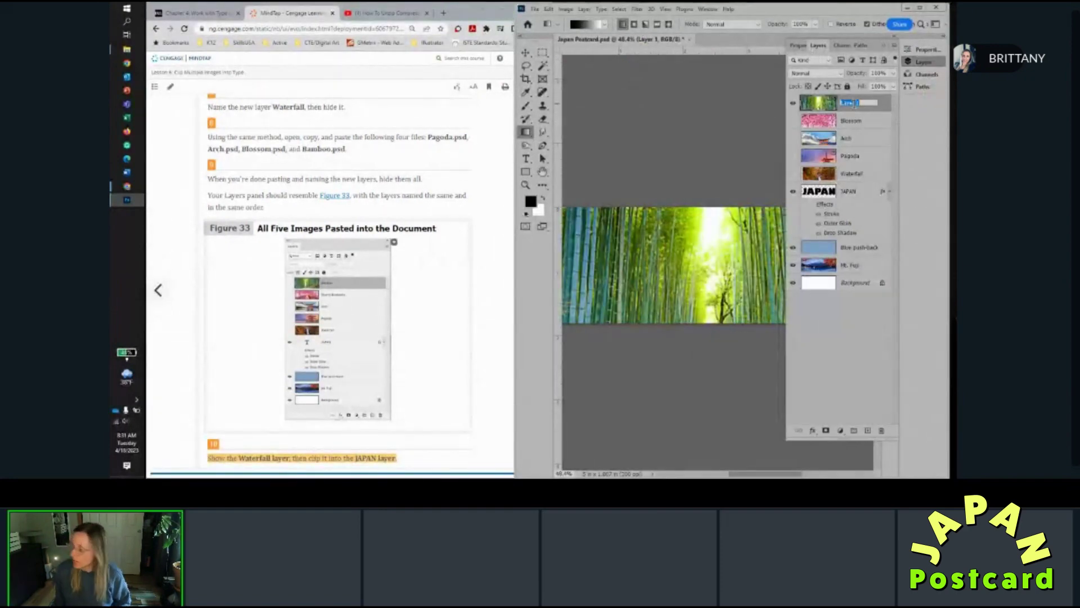
{"action": "type", "text": "Bam"}
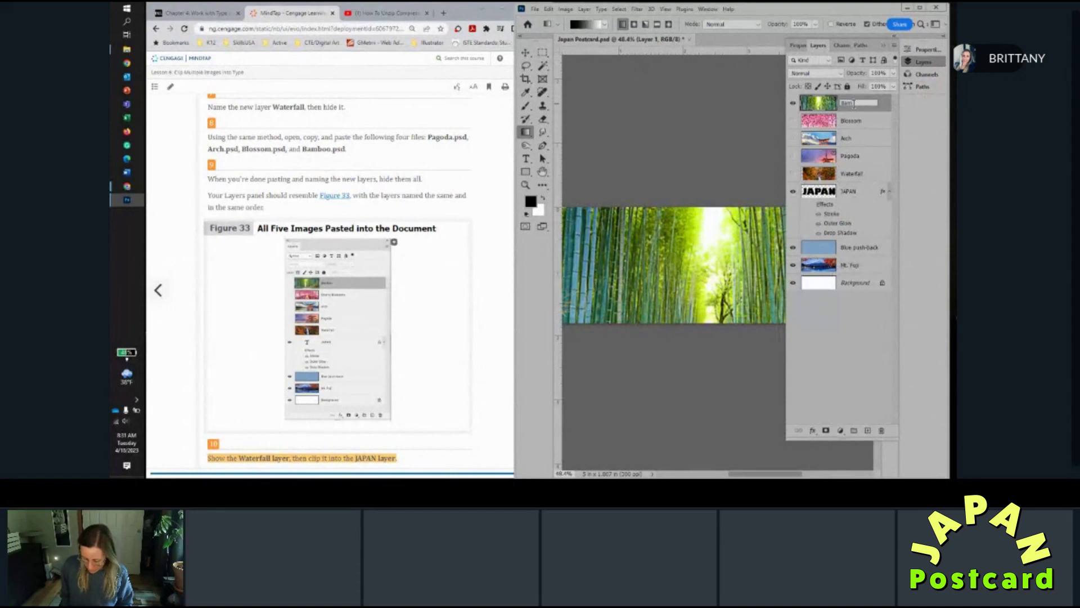
{"action": "type", "text": "boo"}
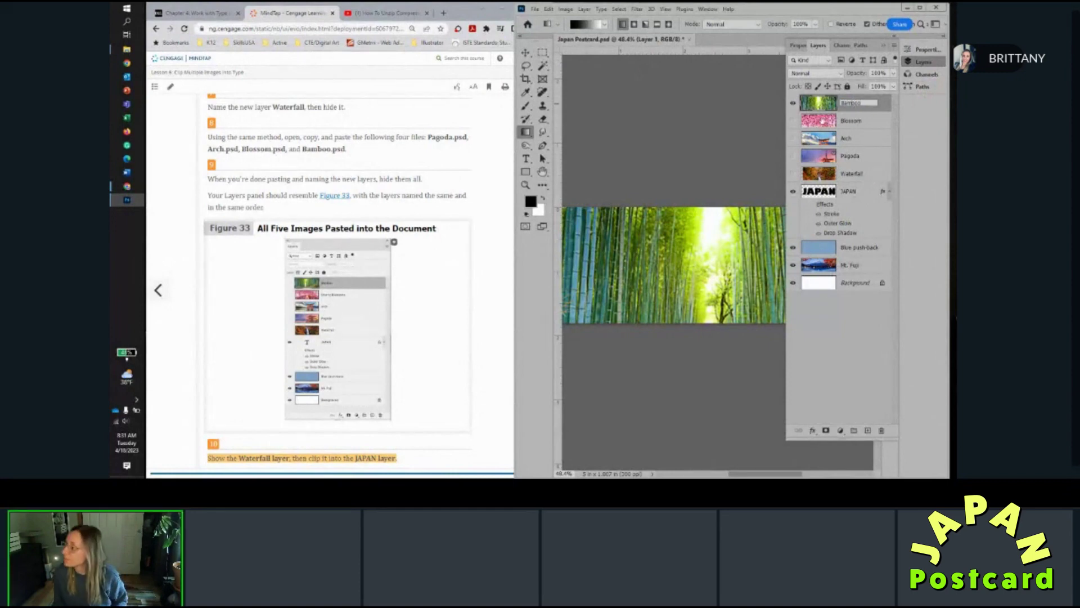
{"action": "left_click", "coordinate": [793, 103]}
{"action": "left_click", "coordinate": [756, 135]}
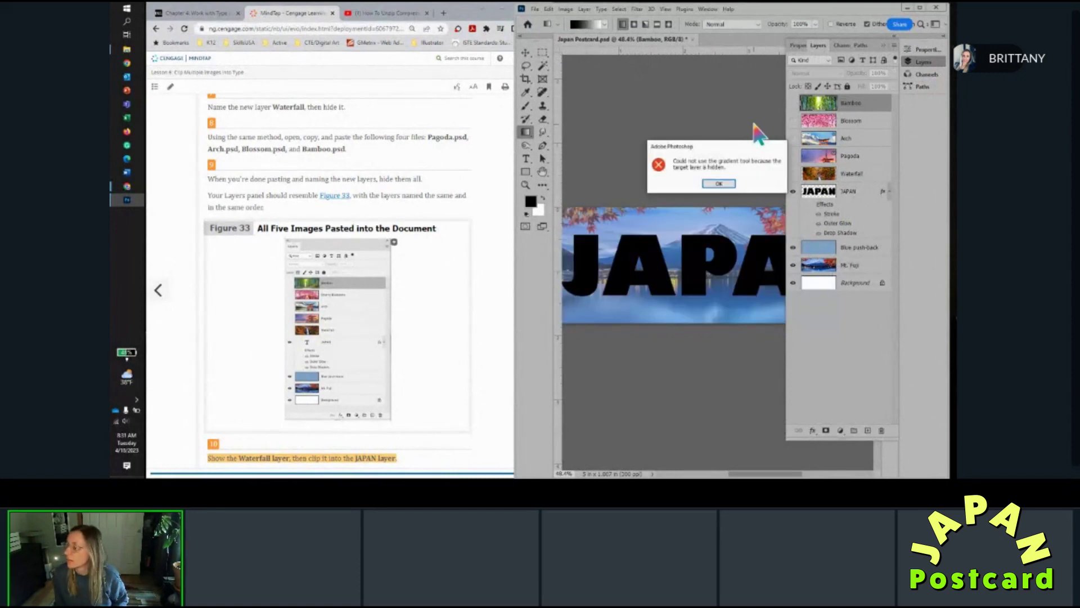
{"action": "left_click", "coordinate": [720, 184]}
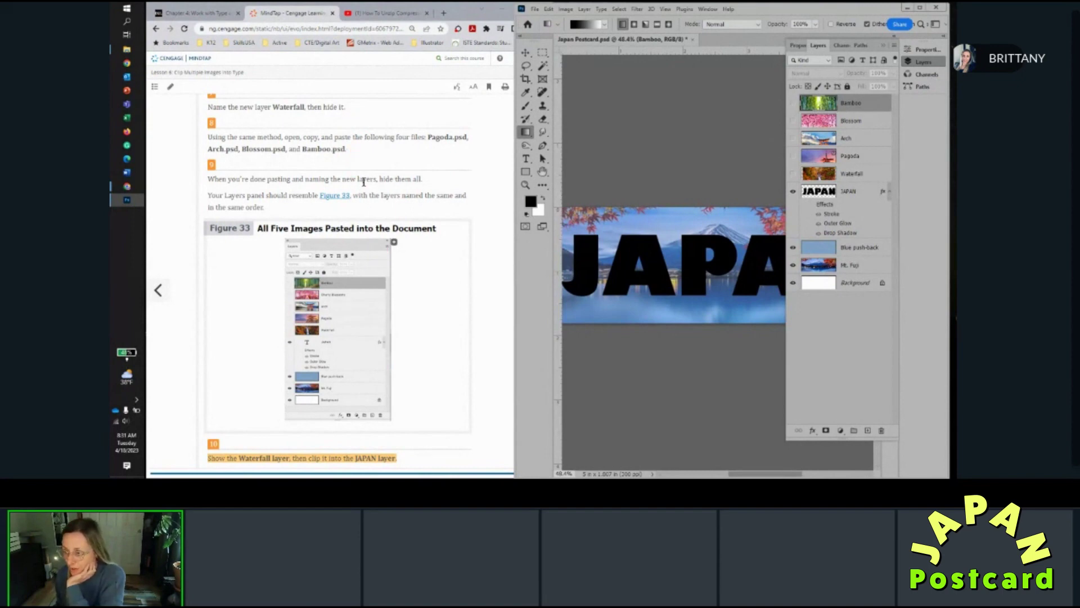
{"action": "scroll", "coordinate": [410, 228], "scroll_direction": "down", "scroll_amount": 1}
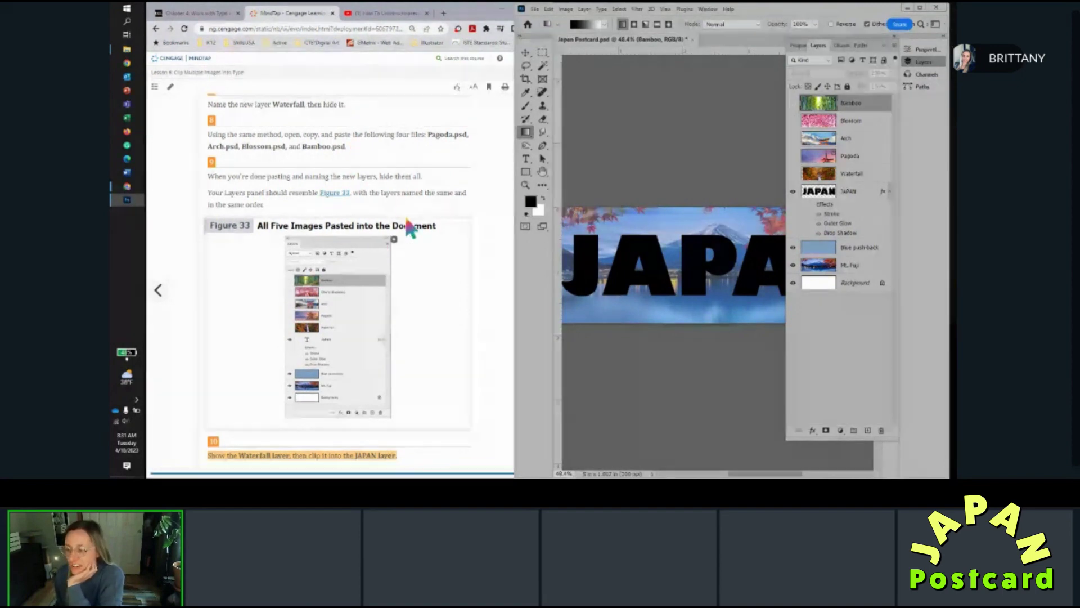
{"action": "scroll", "coordinate": [410, 226], "scroll_direction": "down", "scroll_amount": 3}
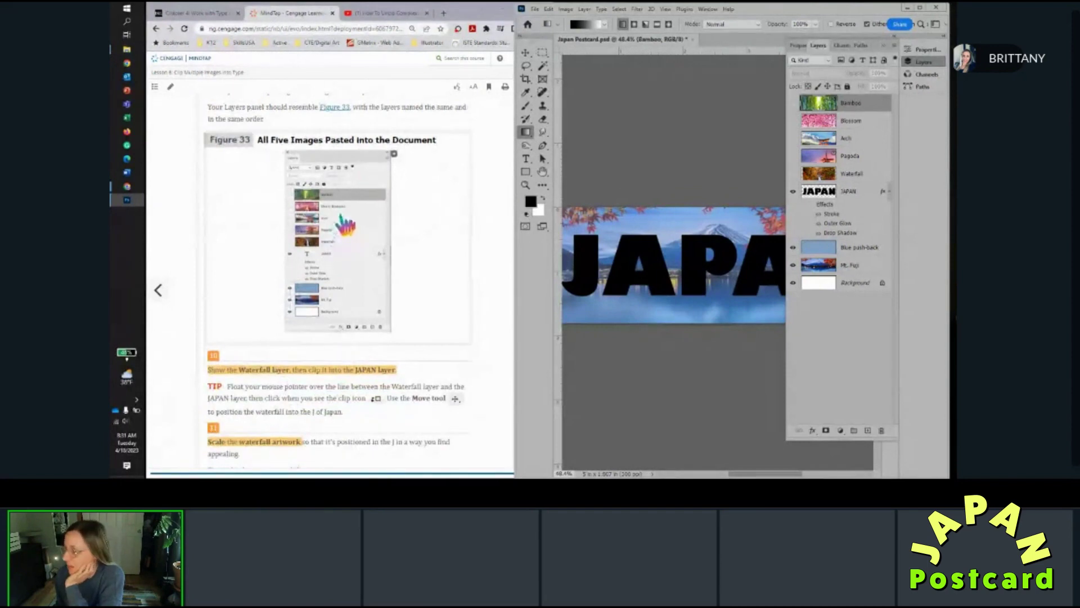
{"action": "scroll", "coordinate": [342, 253], "scroll_direction": "down", "scroll_amount": 2}
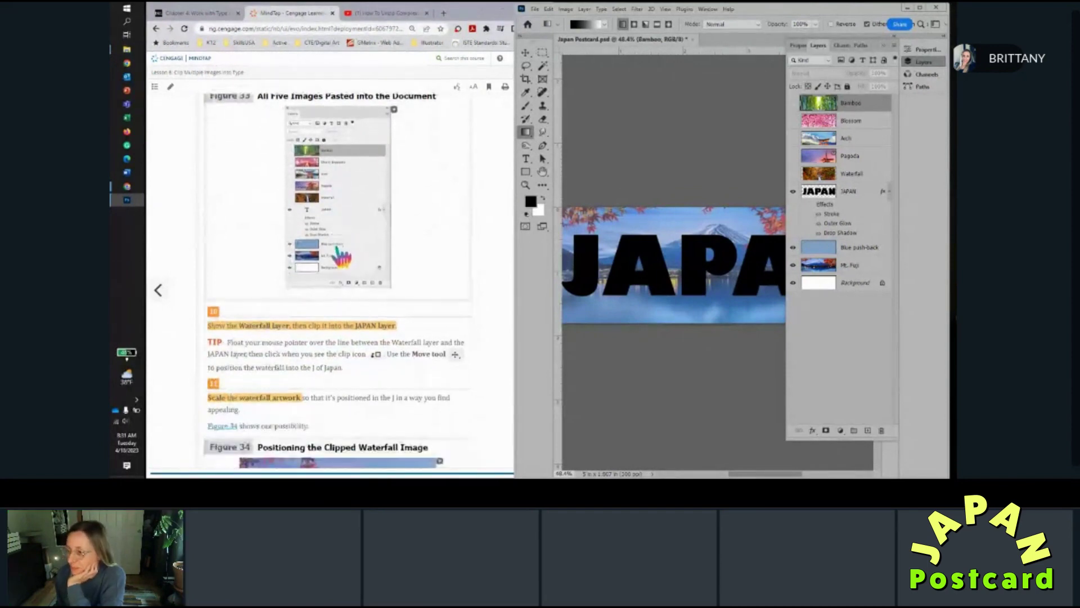
{"action": "scroll", "coordinate": [341, 254], "scroll_direction": "down", "scroll_amount": 5}
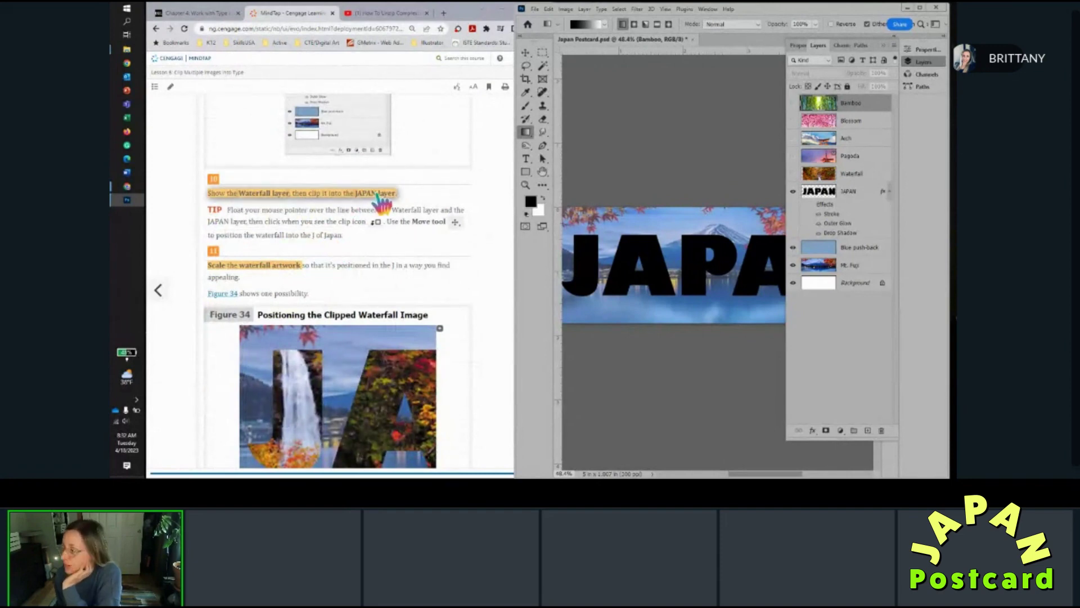
Show the Waterfall layer, clip it into the JAPAN text, and fit the postcard on screen.
{"action": "left_click", "coordinate": [792, 174]}
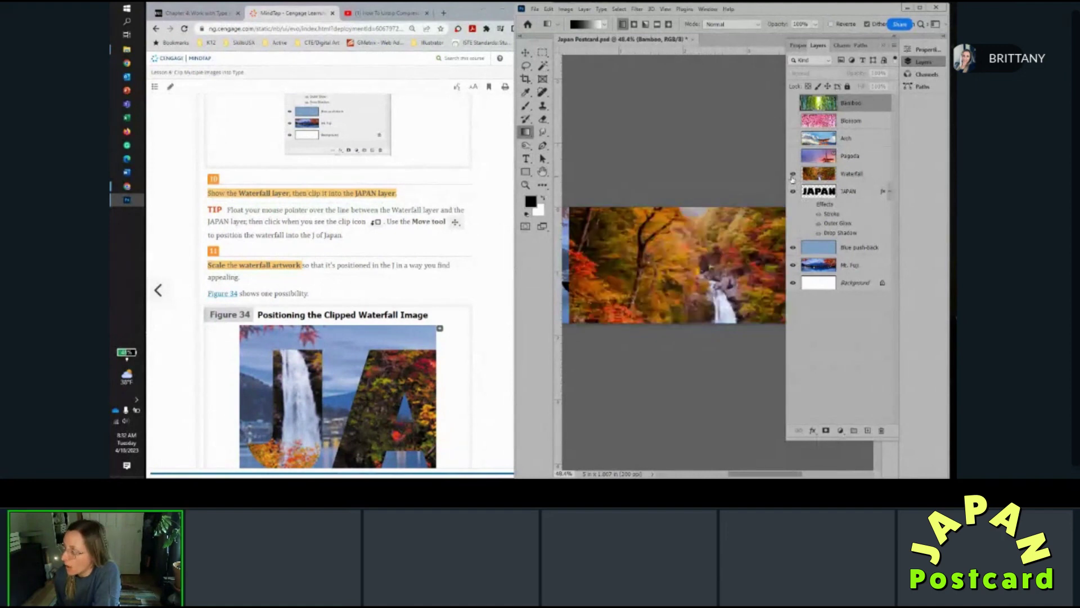
{"action": "left_click", "coordinate": [871, 184], "text": "alt"}
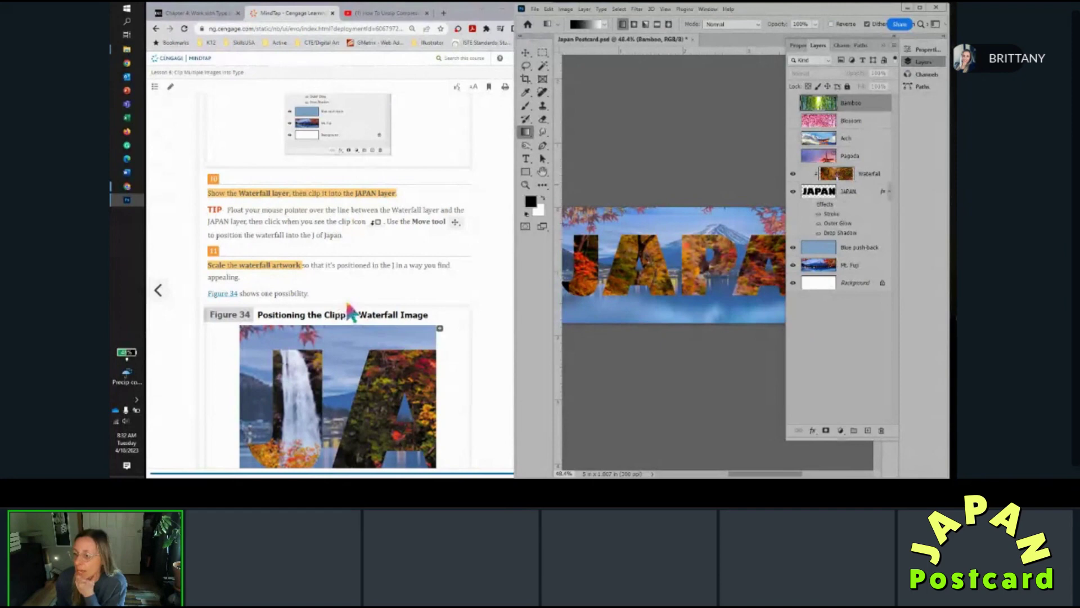
{"action": "scroll", "coordinate": [352, 309], "scroll_direction": "down", "scroll_amount": 1}
{"action": "scroll", "coordinate": [351, 308], "scroll_direction": "down", "scroll_amount": 1}
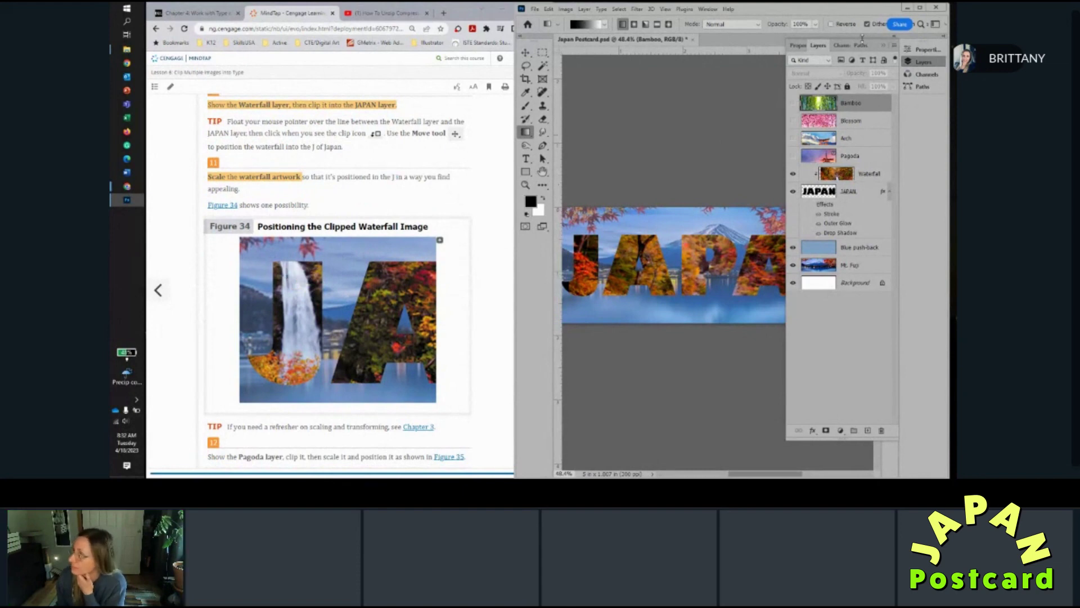
{"action": "left_click", "coordinate": [893, 36]}
{"action": "key", "text": "ctrl+0"}
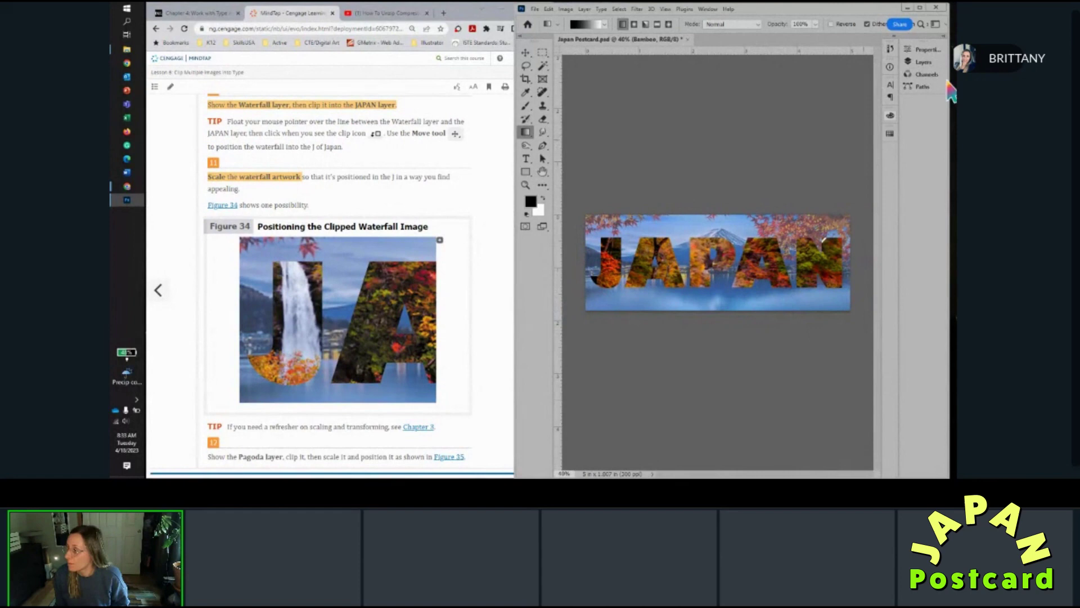
Scale the Waterfall photo down to about 44.46%, move it into the J, and commit.
{"action": "left_click", "coordinate": [923, 62]}
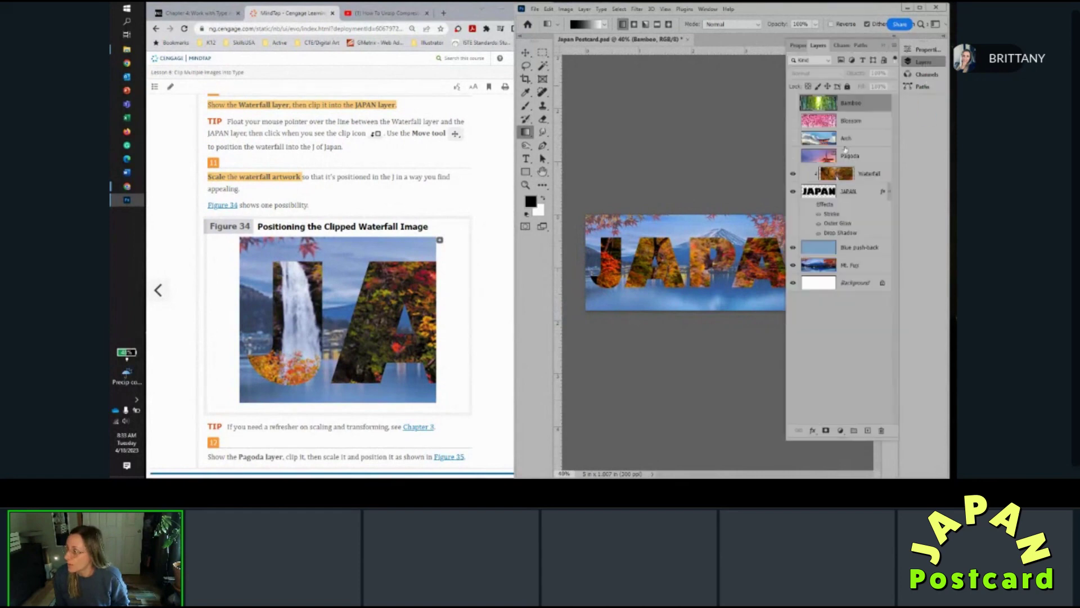
{"action": "left_click", "coordinate": [872, 174]}
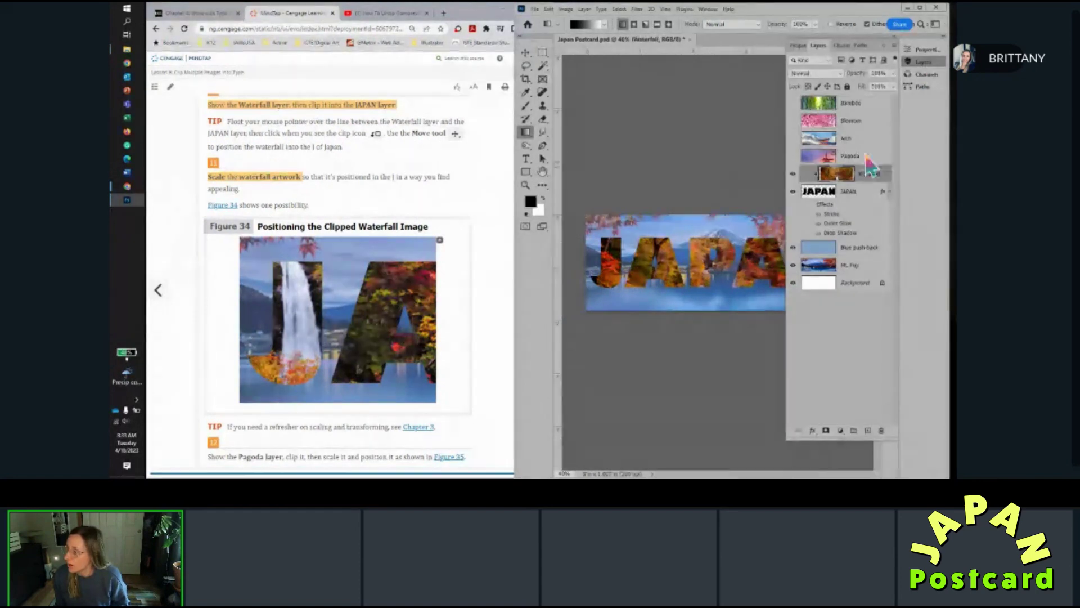
{"action": "left_click", "coordinate": [893, 39]}
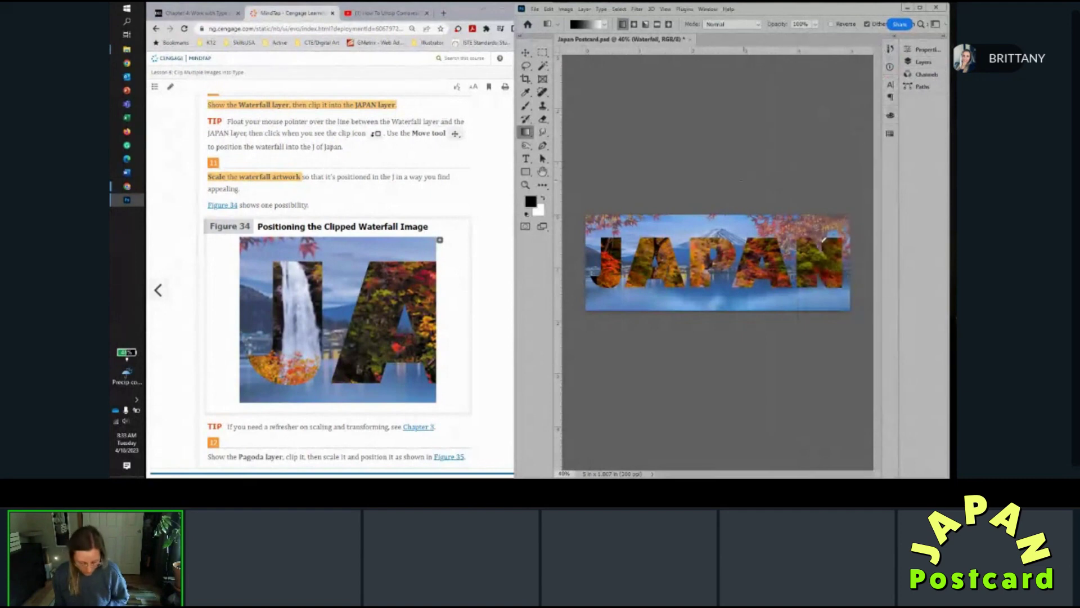
{"action": "key", "text": "ctrl+t"}
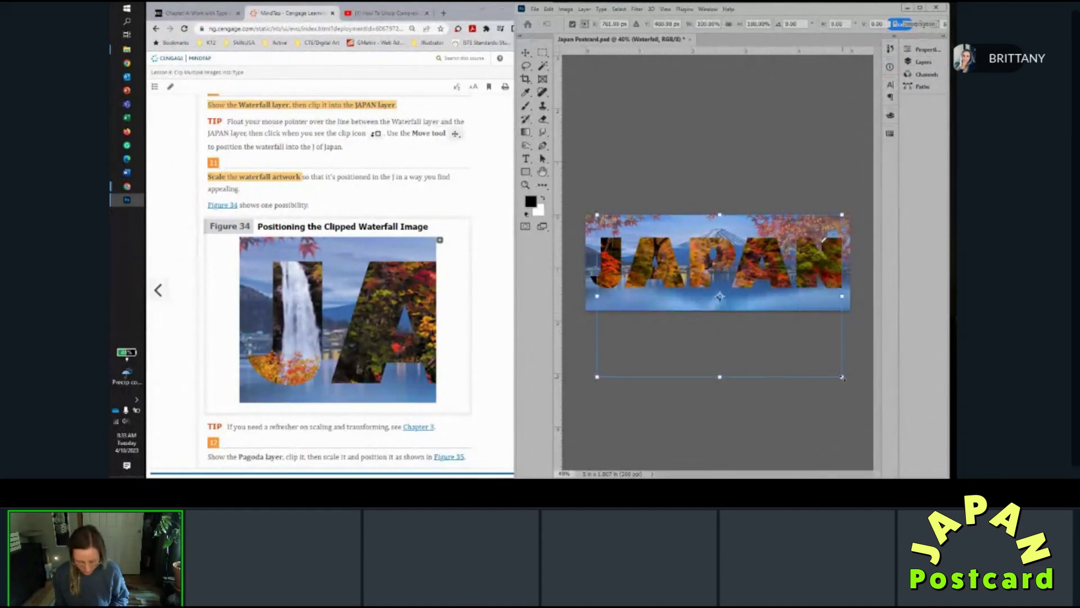
{"action": "left_click_drag", "start_coordinate": [843, 377], "coordinate": [701, 298]}
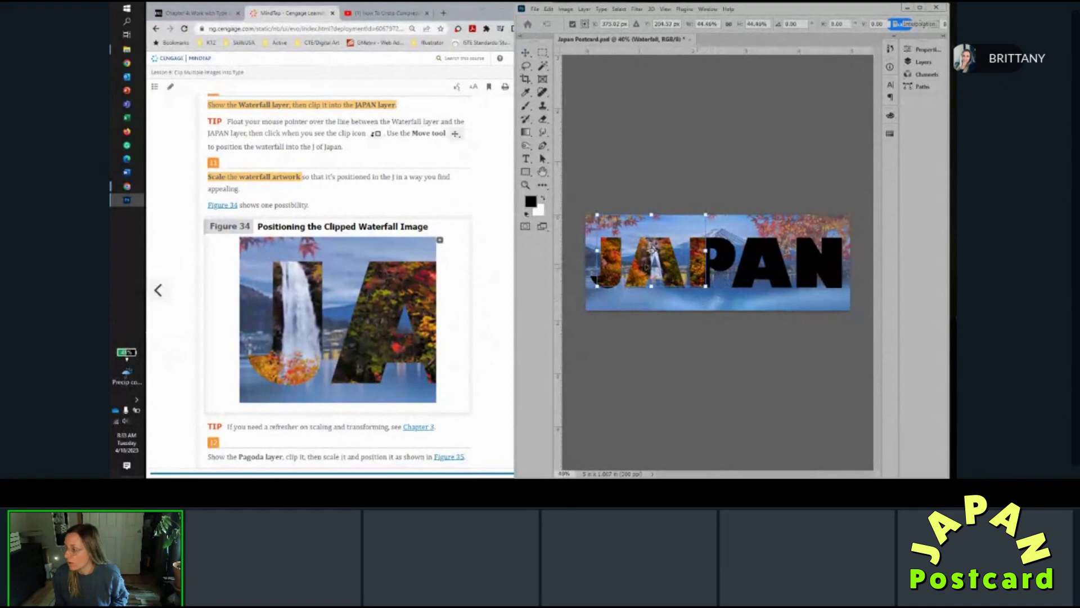
{"action": "left_click_drag", "start_coordinate": [652, 250], "coordinate": [609, 250]}
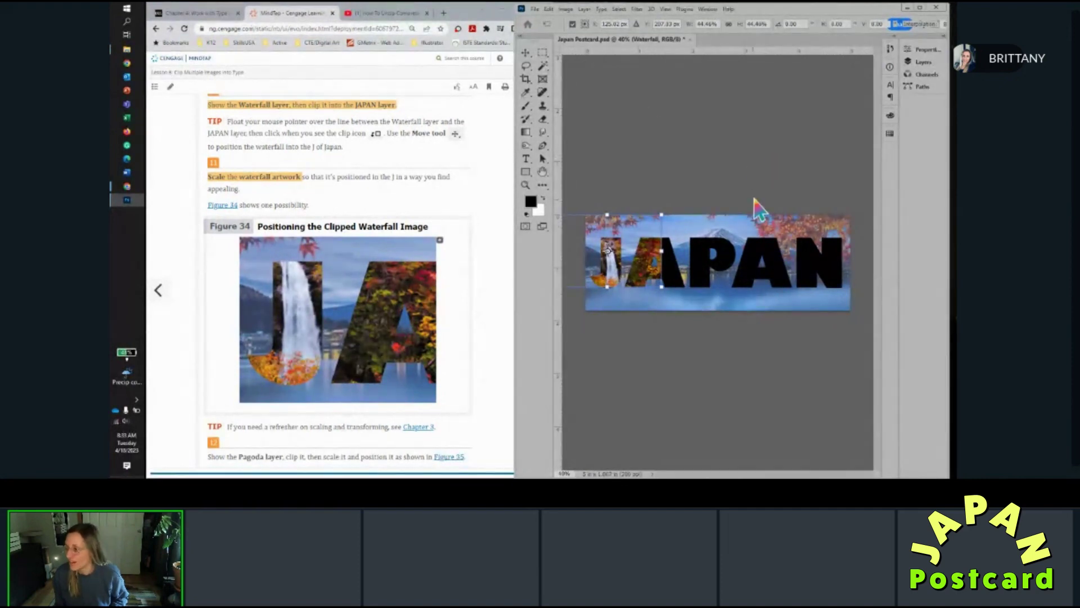
{"action": "scroll", "coordinate": [492, 241], "scroll_direction": "down", "scroll_amount": 4}
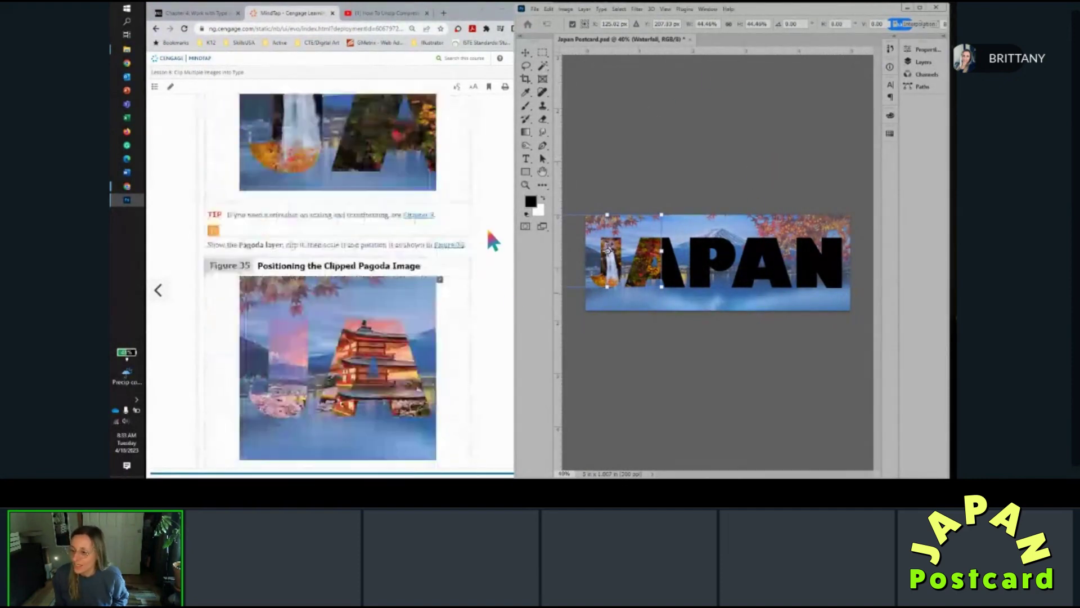
{"action": "scroll", "coordinate": [488, 232], "scroll_direction": "down", "scroll_amount": 2}
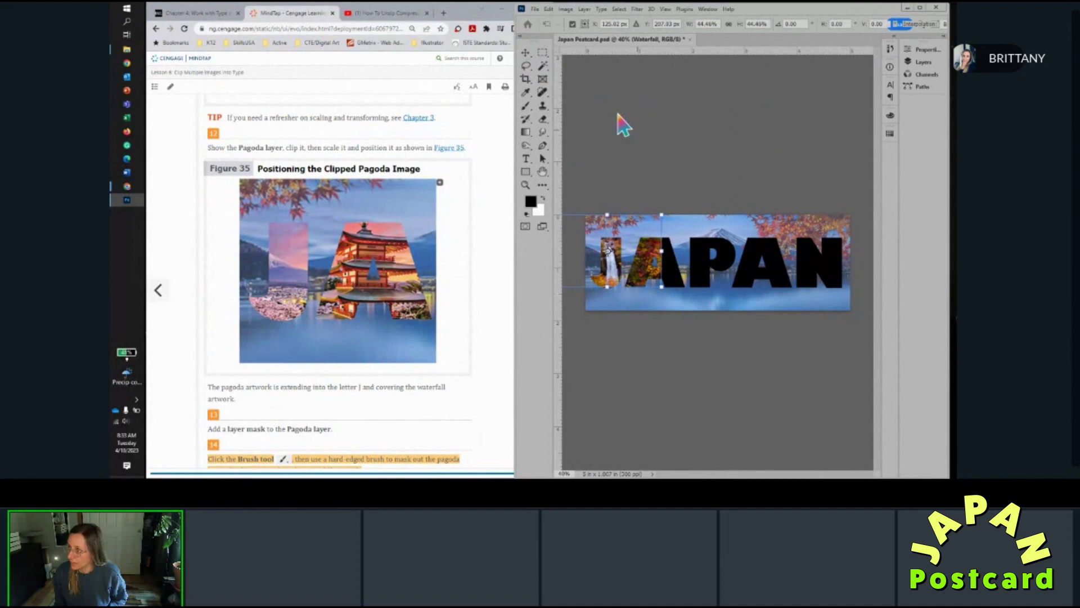
{"action": "left_click", "coordinate": [619, 9]}
{"action": "left_click", "coordinate": [719, 103]}
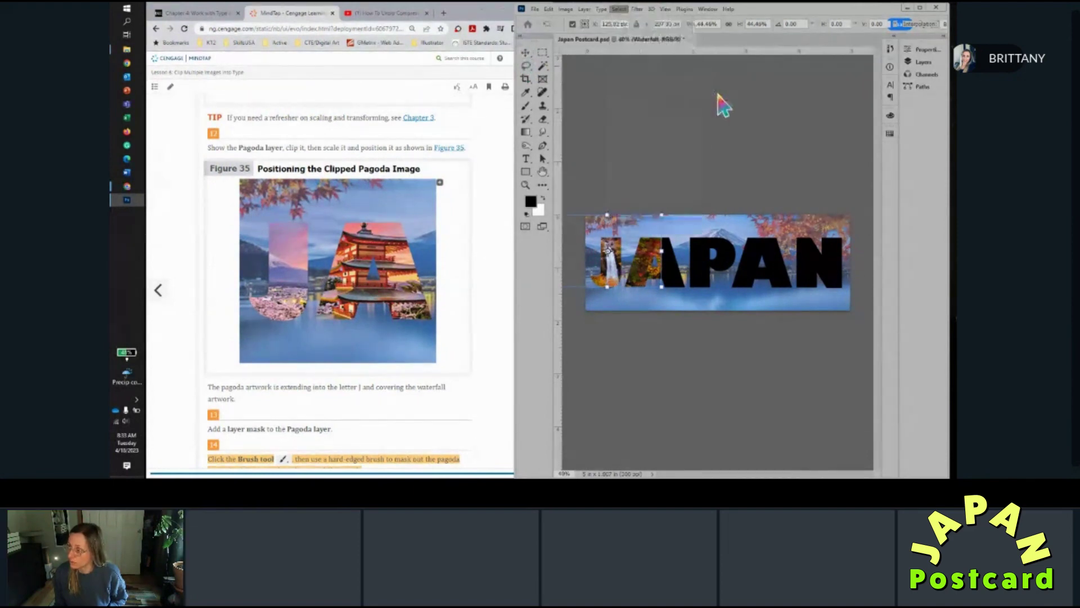
{"action": "key", "text": "g"}
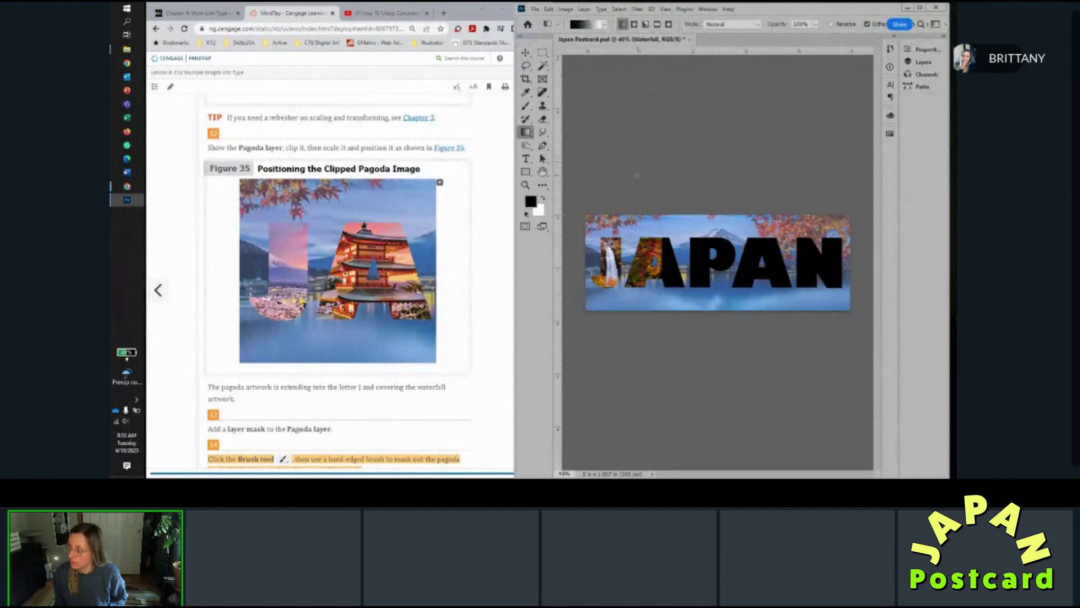
Turn on and select the Pagoda layer, then clip it into JAPAN via Create Clipping Mask.
{"action": "left_click", "coordinate": [526, 52]}
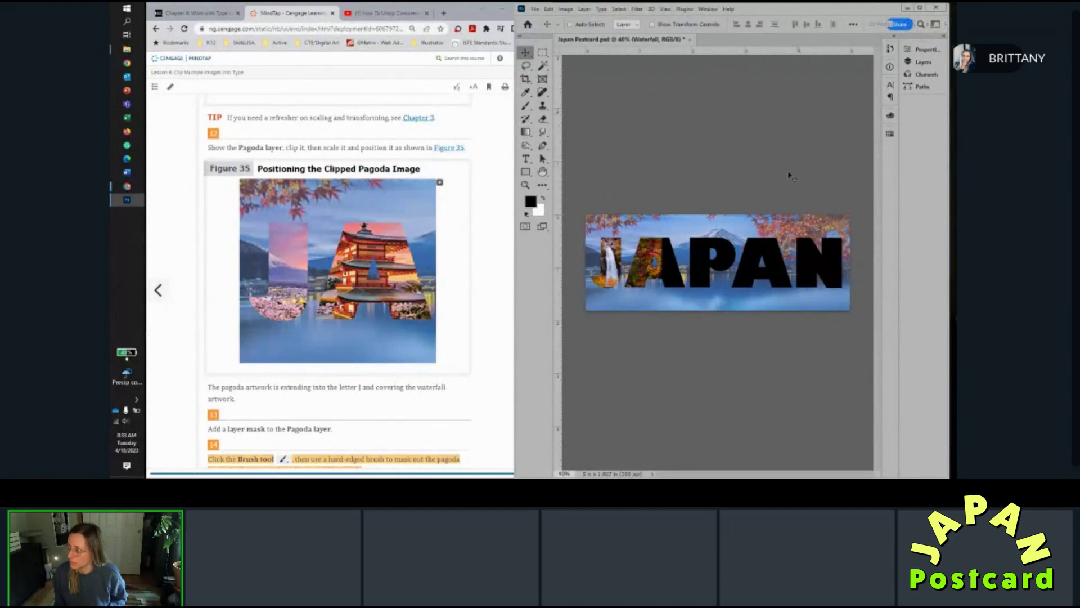
{"action": "left_click", "coordinate": [919, 62]}
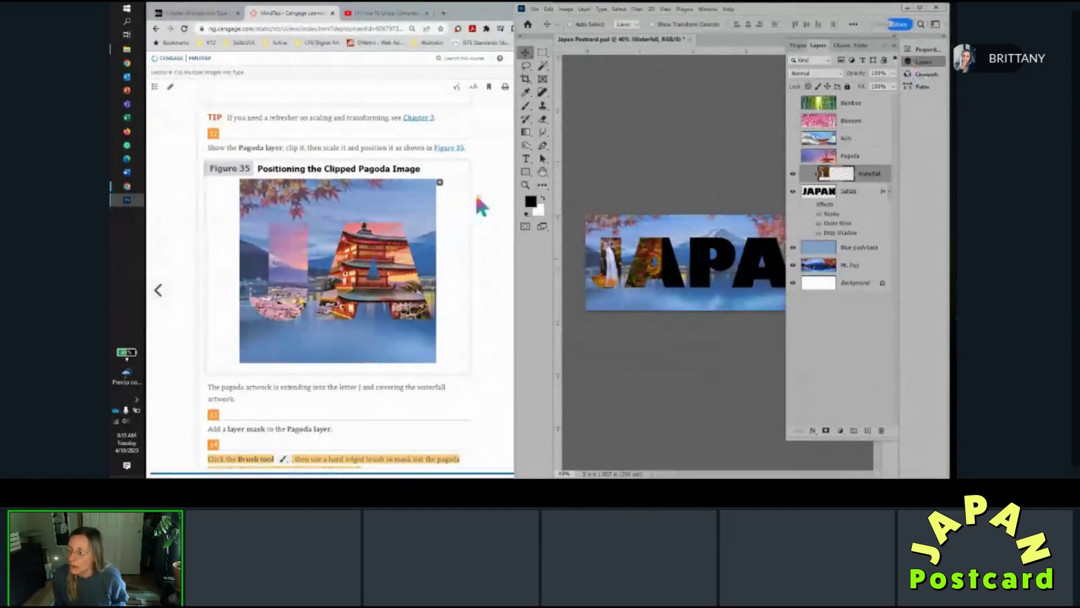
{"action": "left_click", "coordinate": [794, 157]}
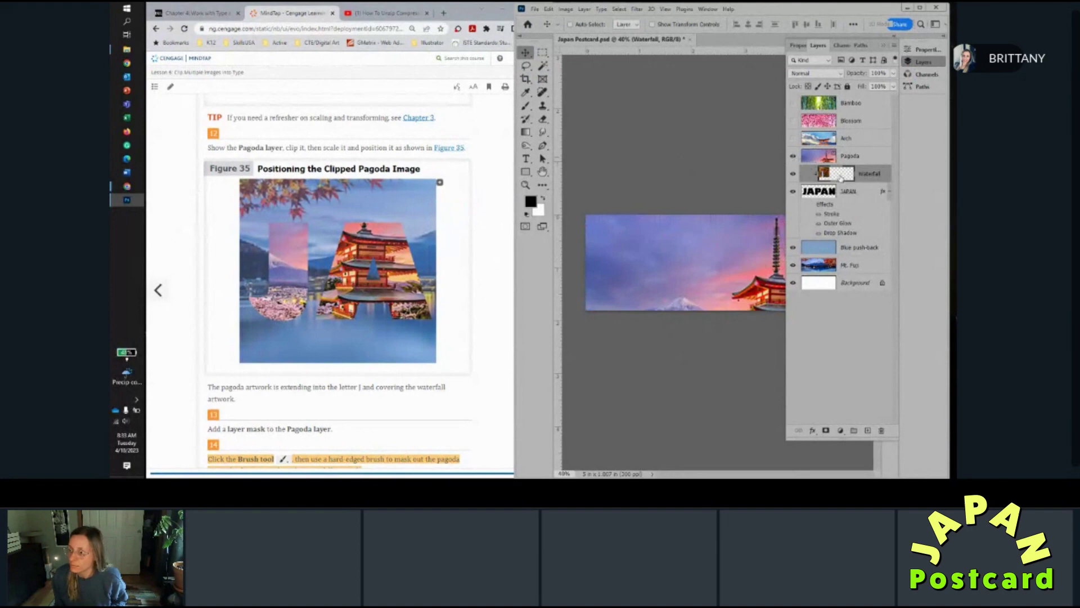
{"action": "left_click", "coordinate": [853, 153]}
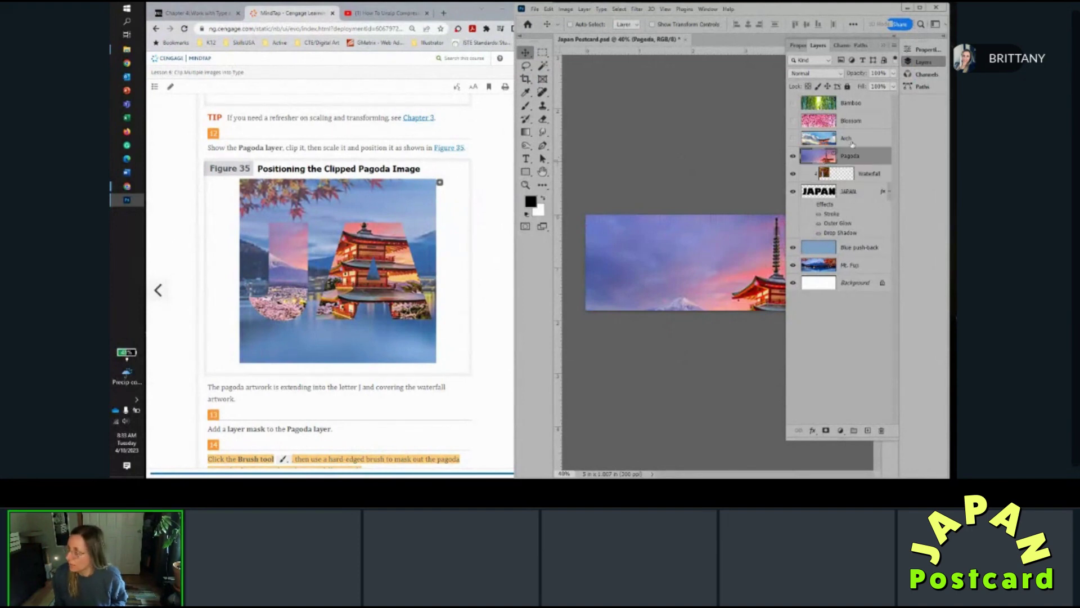
{"action": "left_click", "coordinate": [894, 45]}
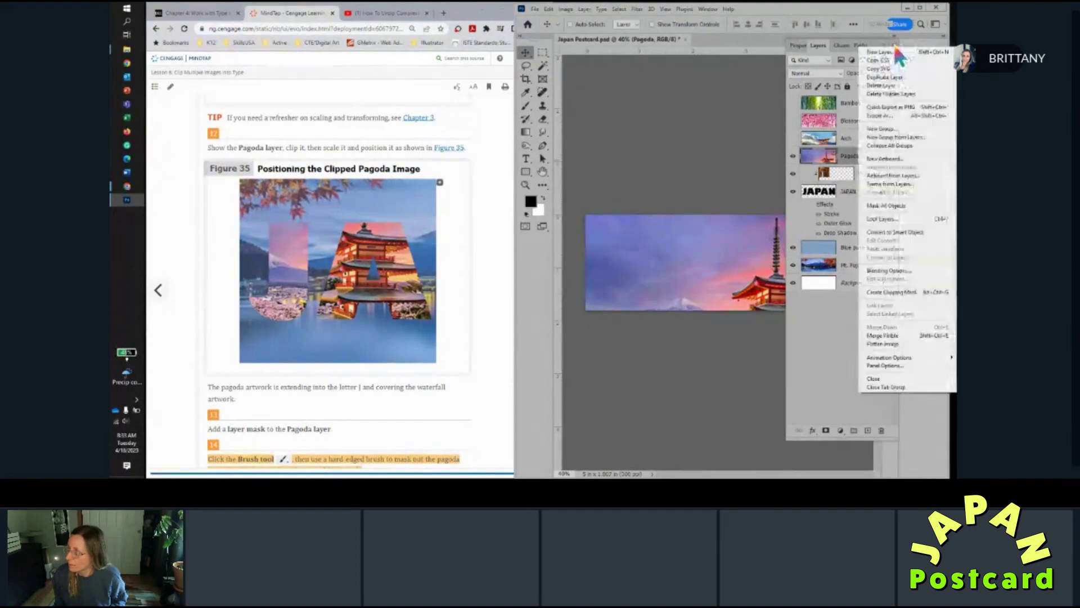
{"action": "left_click", "coordinate": [902, 292]}
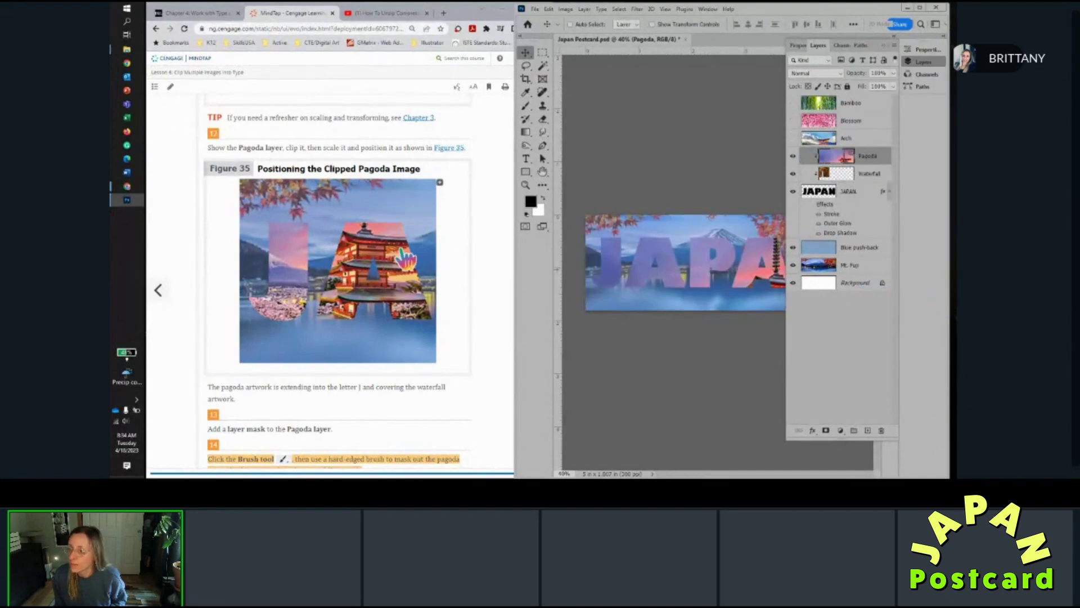
{"action": "scroll", "coordinate": [402, 256], "scroll_direction": "down", "scroll_amount": 1}
{"action": "scroll", "coordinate": [402, 256], "scroll_direction": "down", "scroll_amount": 1}
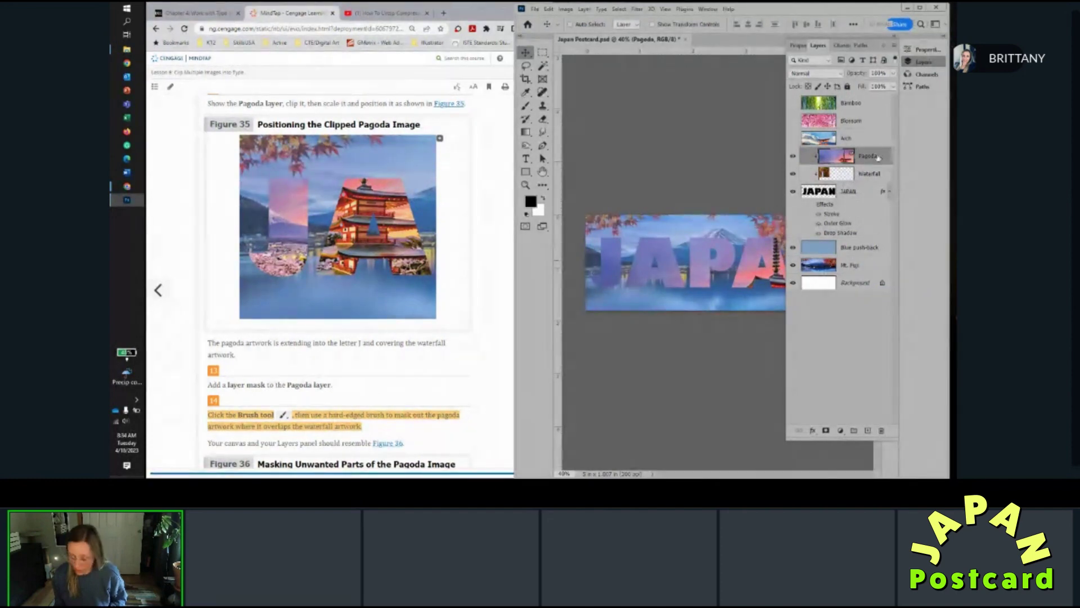
Scale the Pagoda photo down to about 47.68% over the start of JAPAN and commit.
{"action": "key", "text": "ctrl+t"}
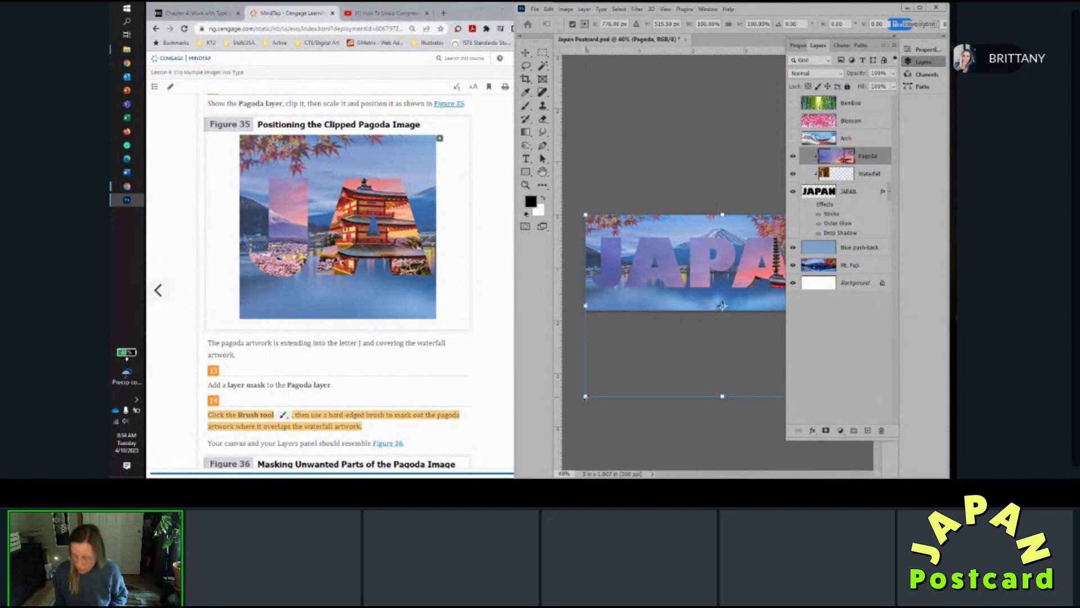
{"action": "left_click_drag", "start_coordinate": [586, 396], "coordinate": [603, 248]}
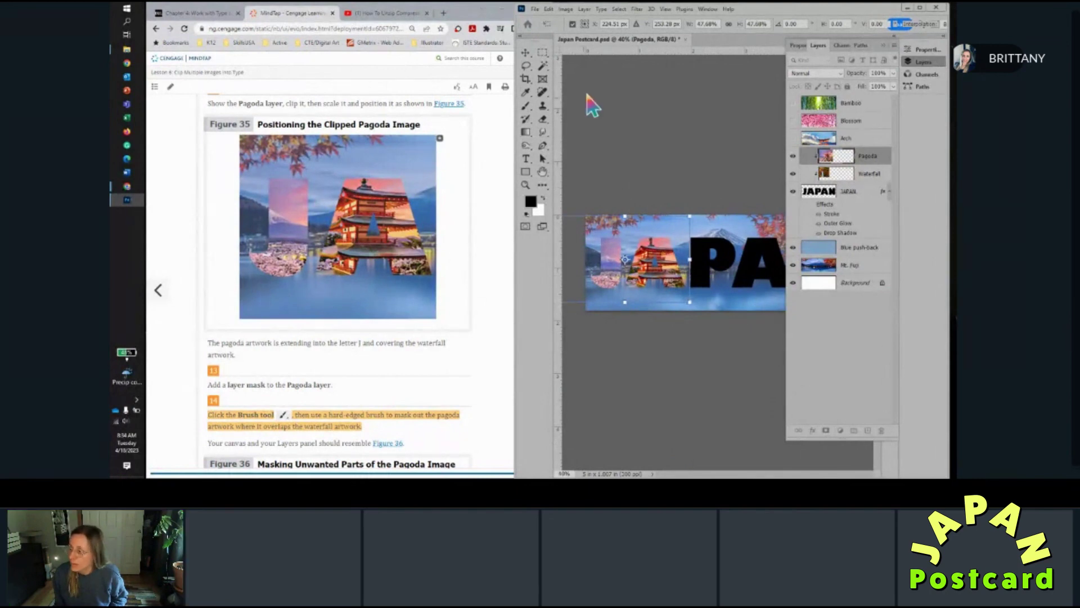
{"action": "left_click", "coordinate": [529, 55]}
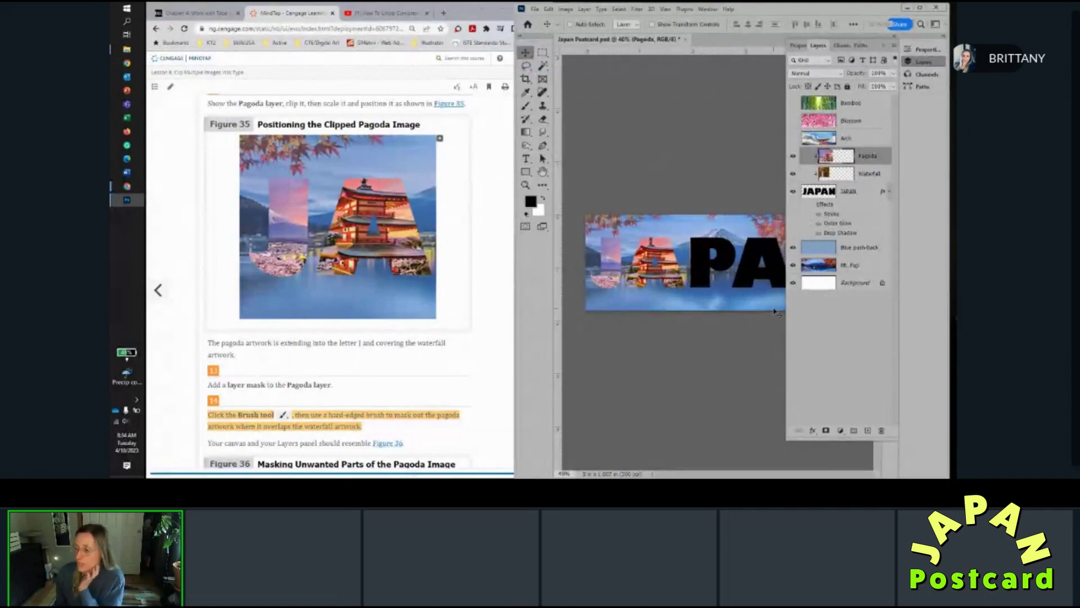
Collapse the Layers panel, fit the postcard on screen, and zoom in on the J.
{"action": "scroll", "coordinate": [455, 387], "scroll_direction": "down", "scroll_amount": 3}
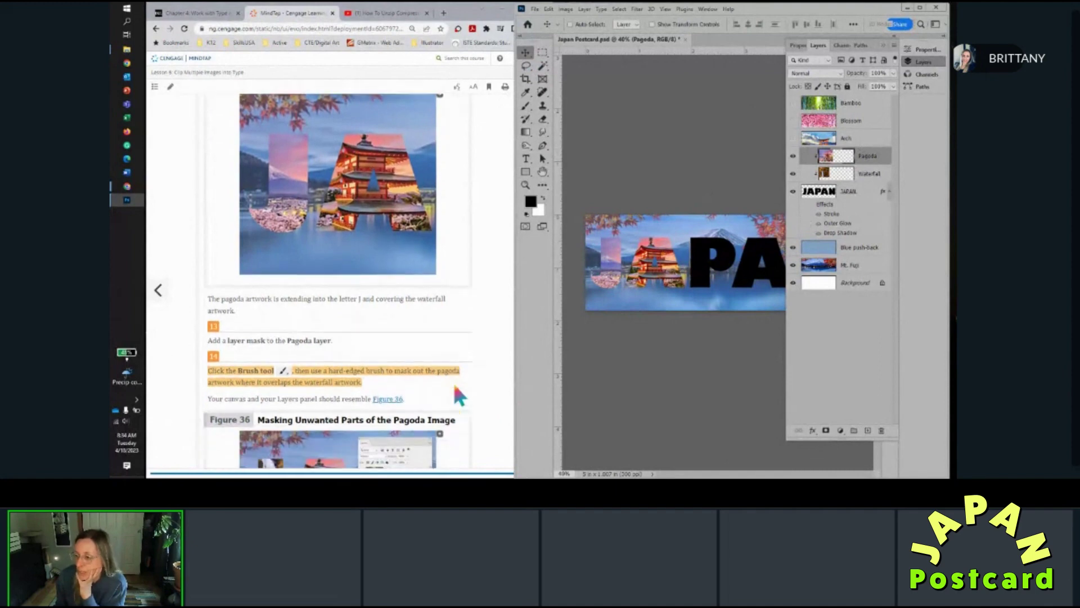
{"action": "scroll", "coordinate": [455, 388], "scroll_direction": "down", "scroll_amount": 4}
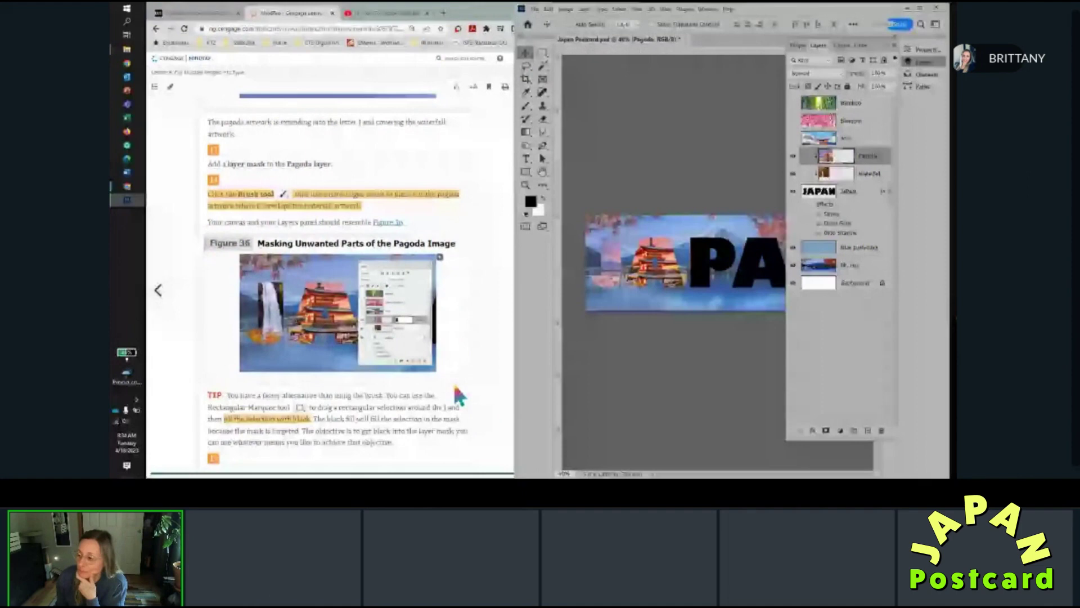
{"action": "left_click", "coordinate": [881, 46]}
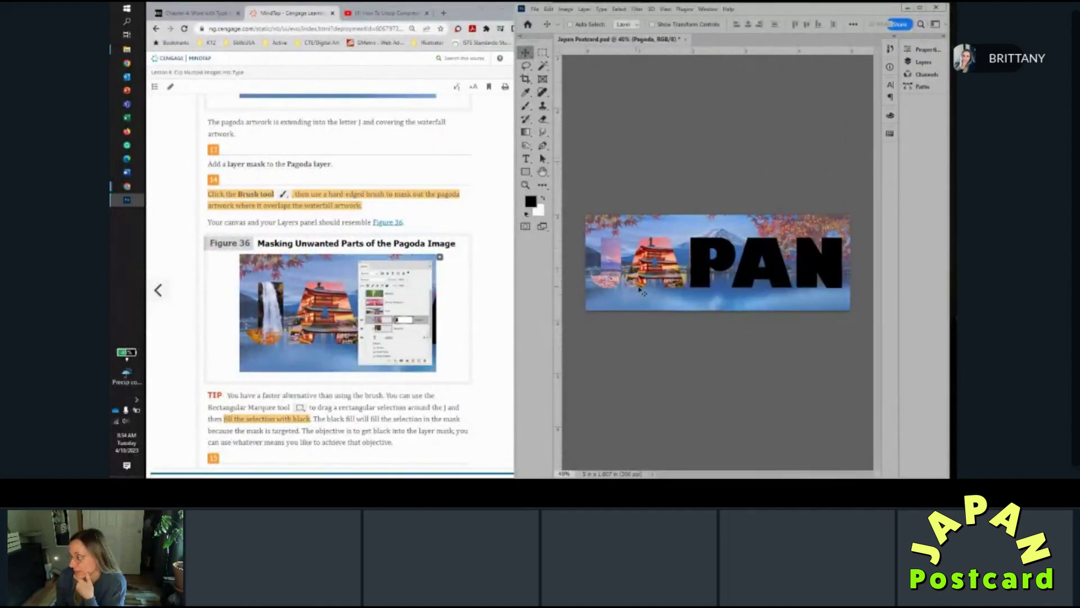
{"action": "key", "text": "ctrl+0"}
{"action": "scroll", "coordinate": [675, 291], "scroll_direction": "up", "scroll_amount": 3}
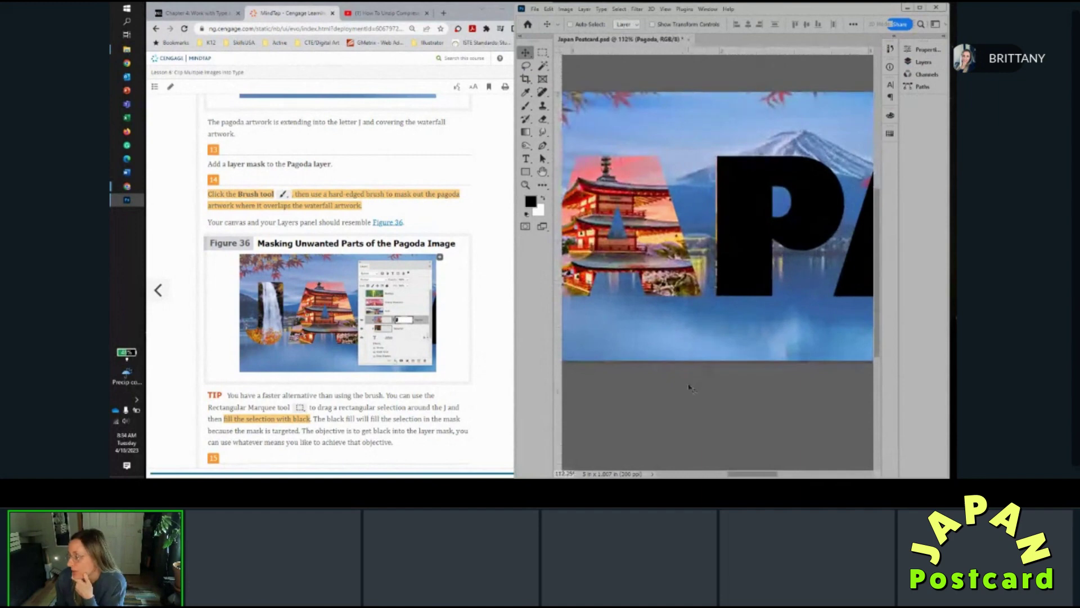
{"action": "scroll", "coordinate": [710, 337], "scroll_direction": "down", "scroll_amount": 2}
{"action": "scroll", "coordinate": [675, 237], "scroll_direction": "up", "scroll_amount": 1}
{"action": "scroll", "coordinate": [675, 236], "scroll_direction": "left", "scroll_amount": 2}
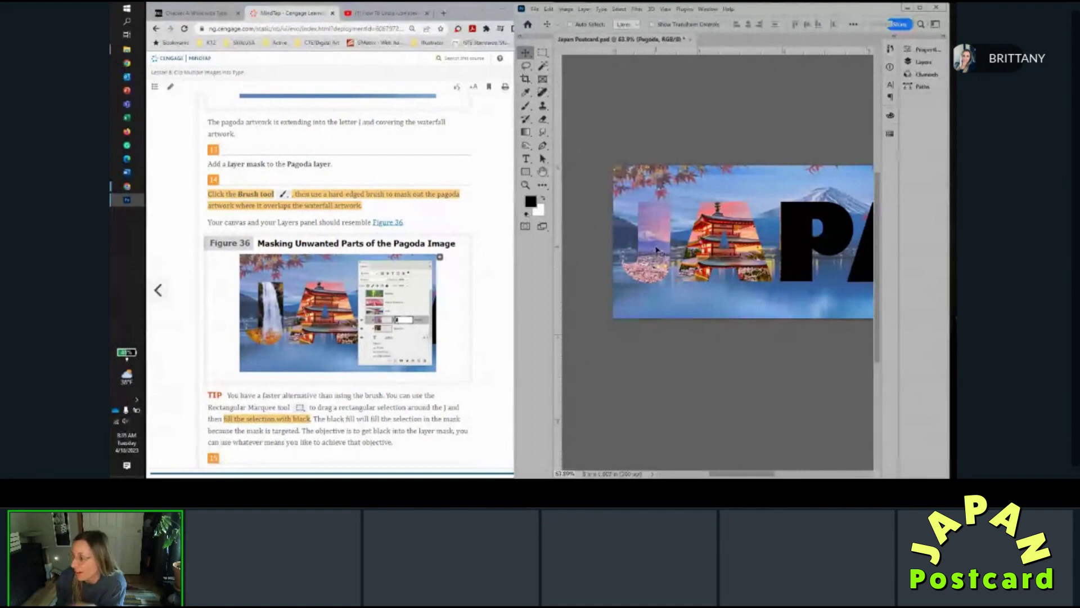
{"action": "scroll", "coordinate": [451, 303], "scroll_direction": "down", "scroll_amount": 3}
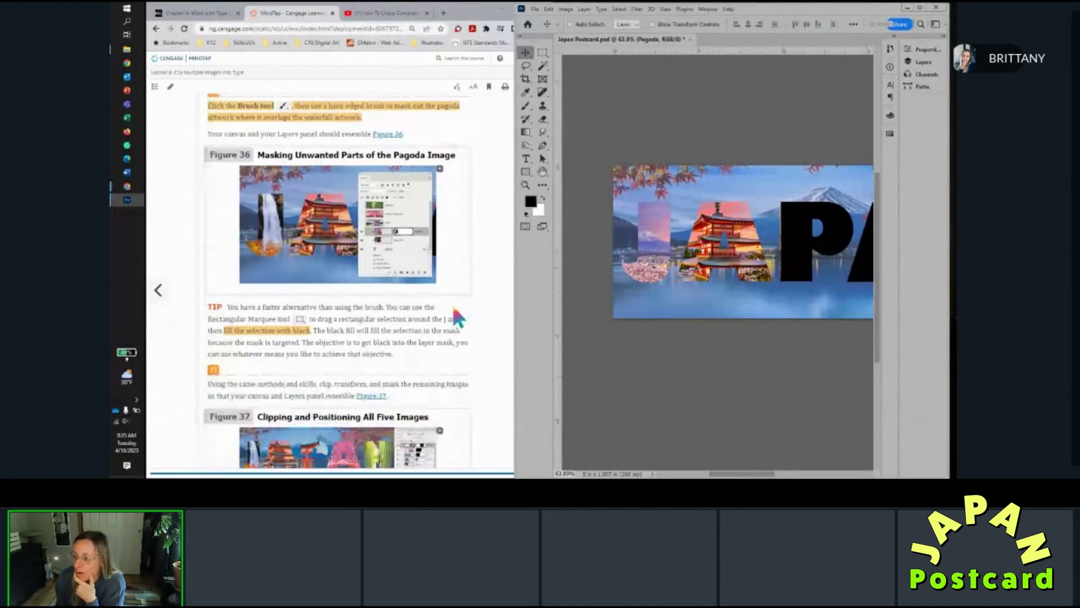
{"action": "scroll", "coordinate": [455, 309], "scroll_direction": "up", "scroll_amount": 5}
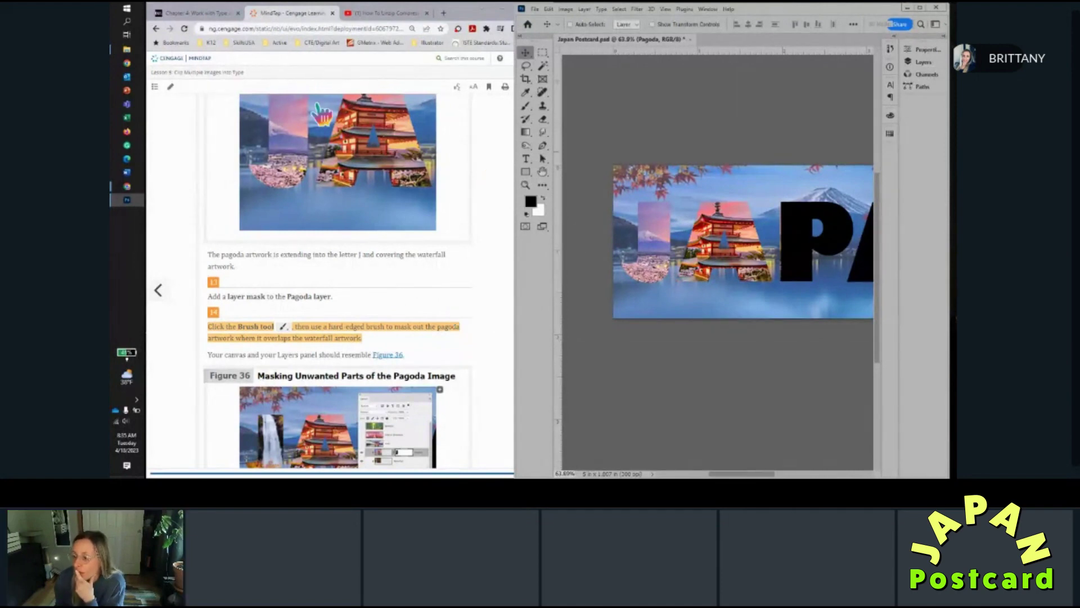
{"action": "scroll", "coordinate": [353, 275], "scroll_direction": "down", "scroll_amount": 1}
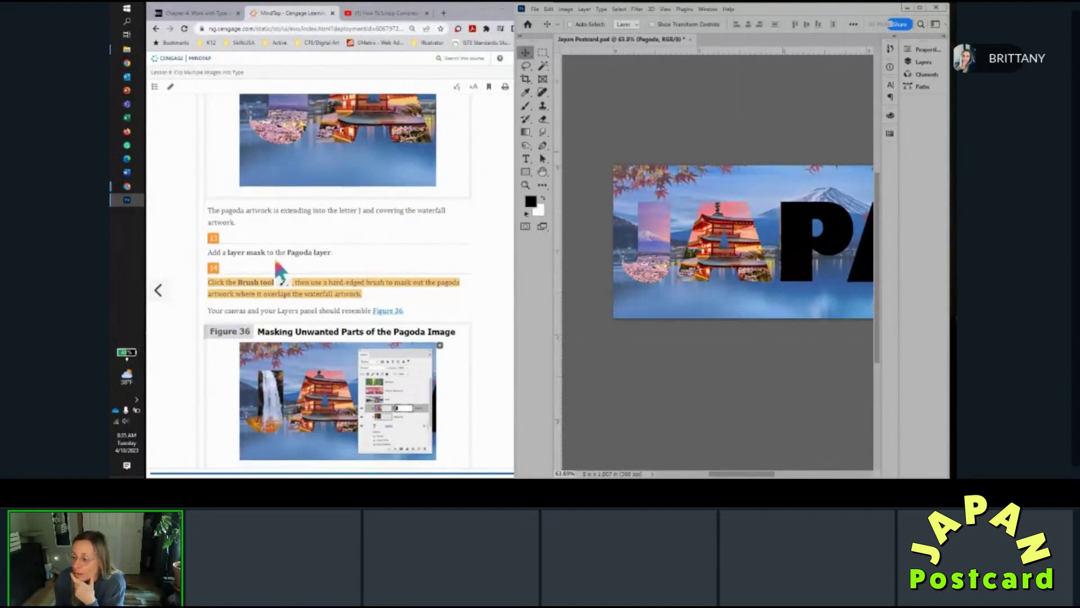
Add a white layer mask to the selected Pagoda layer.
{"action": "left_click", "coordinate": [927, 61]}
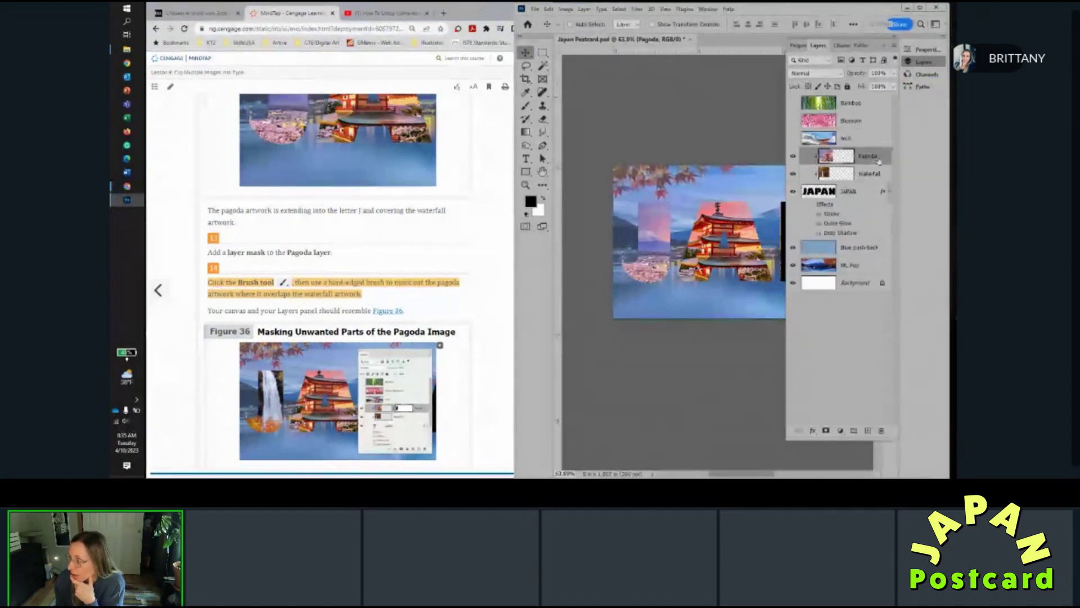
{"action": "left_click", "coordinate": [826, 431]}
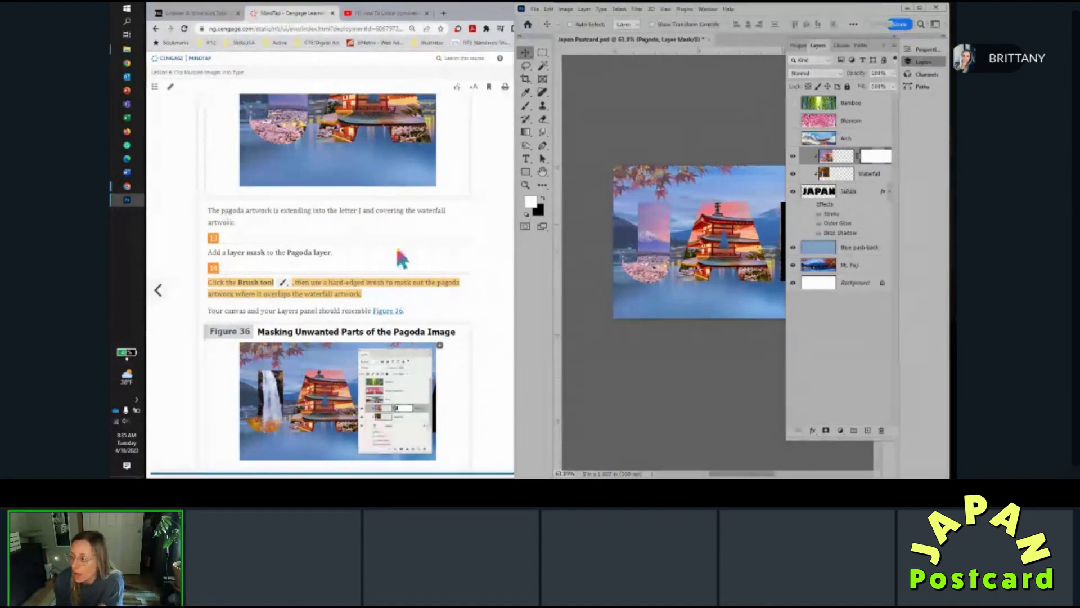
{"action": "scroll", "coordinate": [343, 295], "scroll_direction": "down", "scroll_amount": 2}
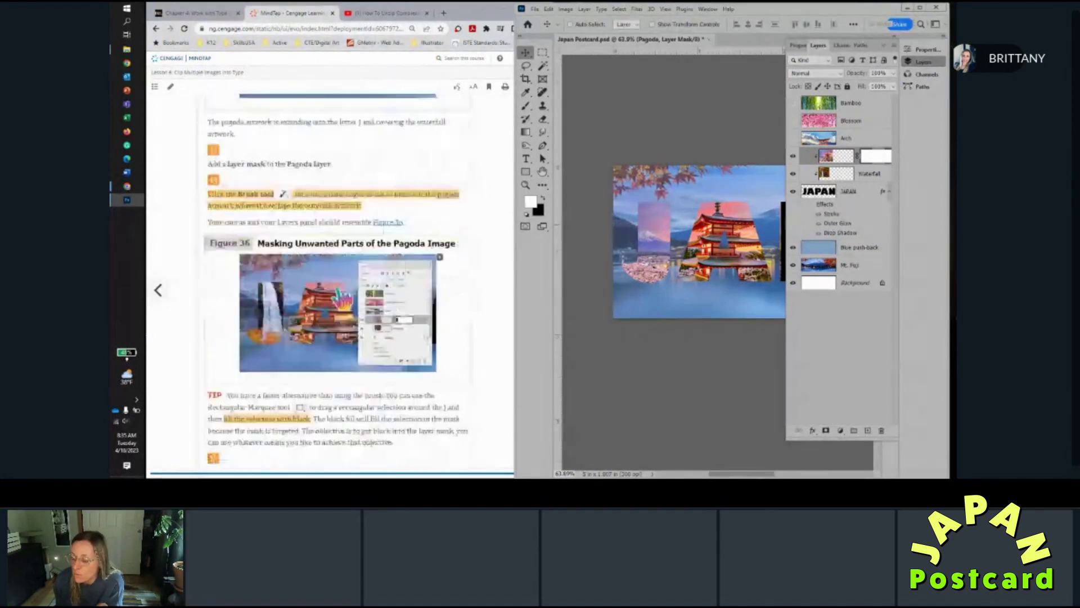
{"action": "scroll", "coordinate": [345, 298], "scroll_direction": "down", "scroll_amount": 1}
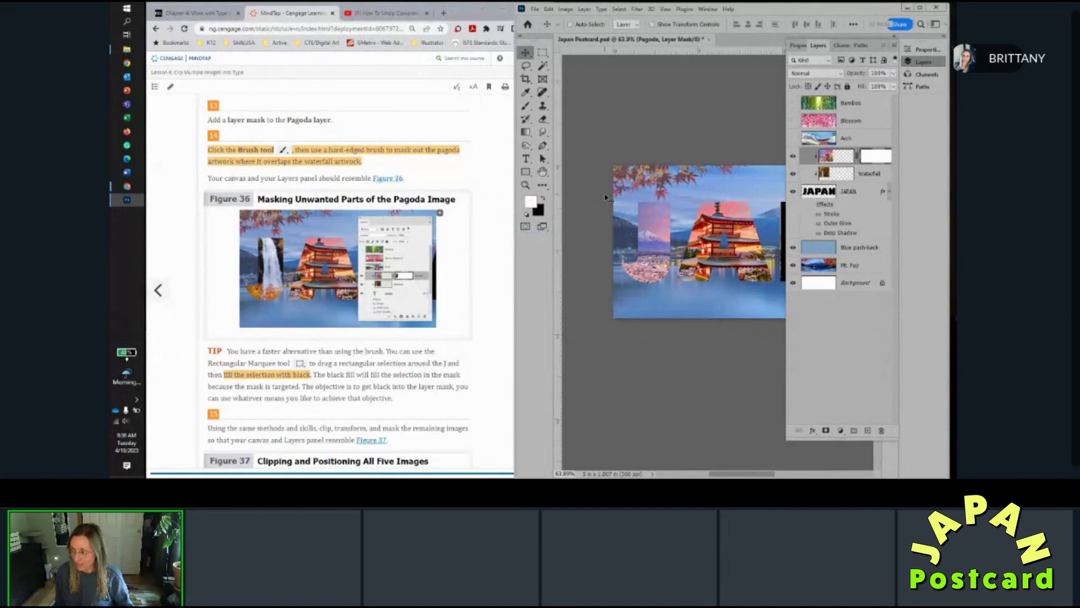
Paint black on the Pagoda mask over the J, raising brush opacity to 100%.
{"action": "key", "text": "x"}
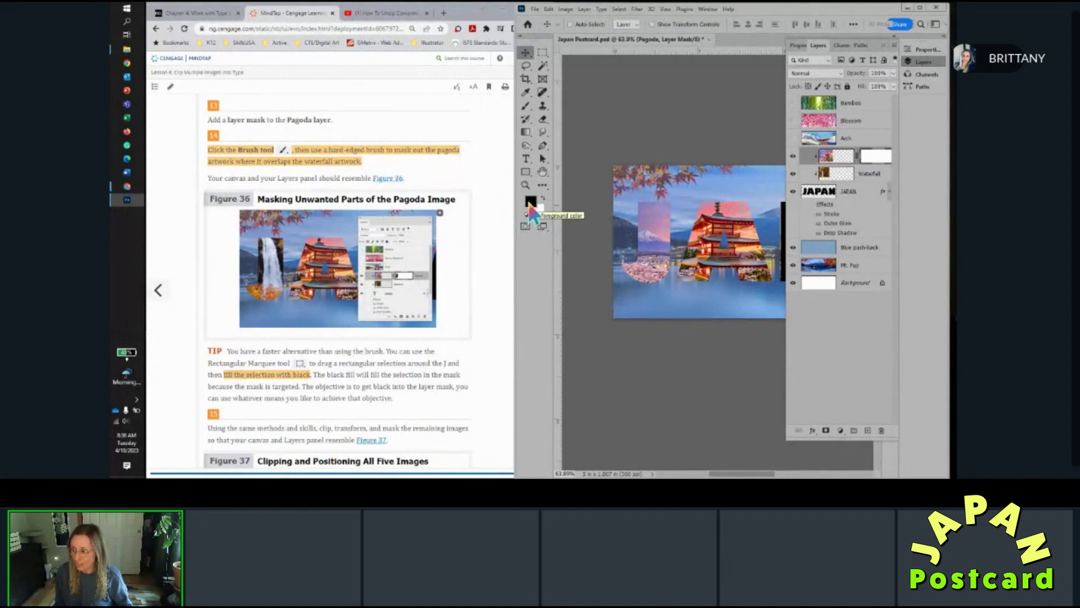
{"action": "left_click", "coordinate": [526, 107]}
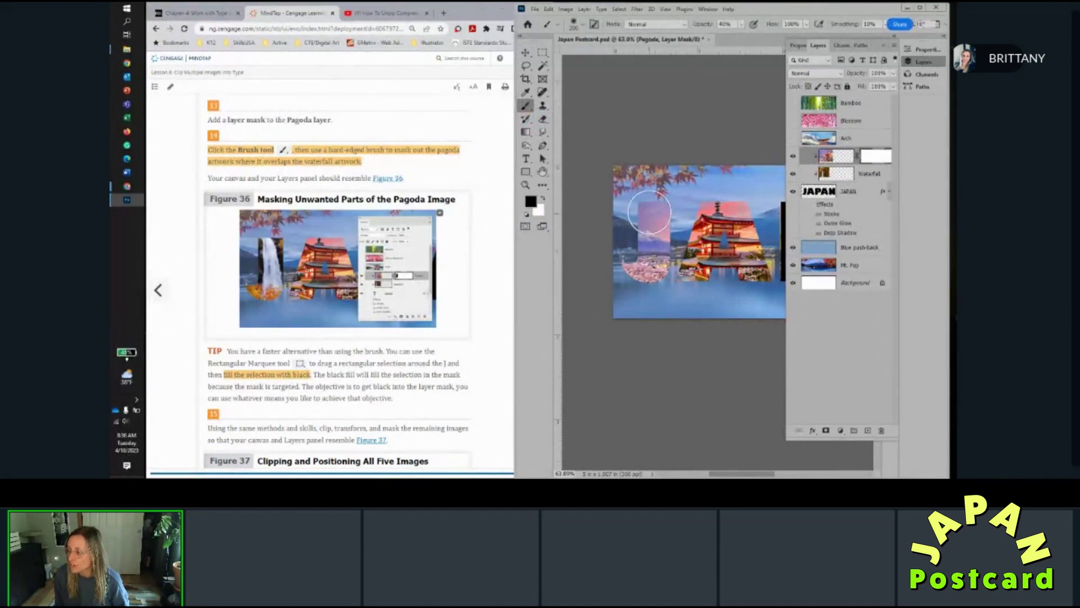
{"action": "left_click_drag", "start_coordinate": [650, 212], "coordinate": [639, 270]}
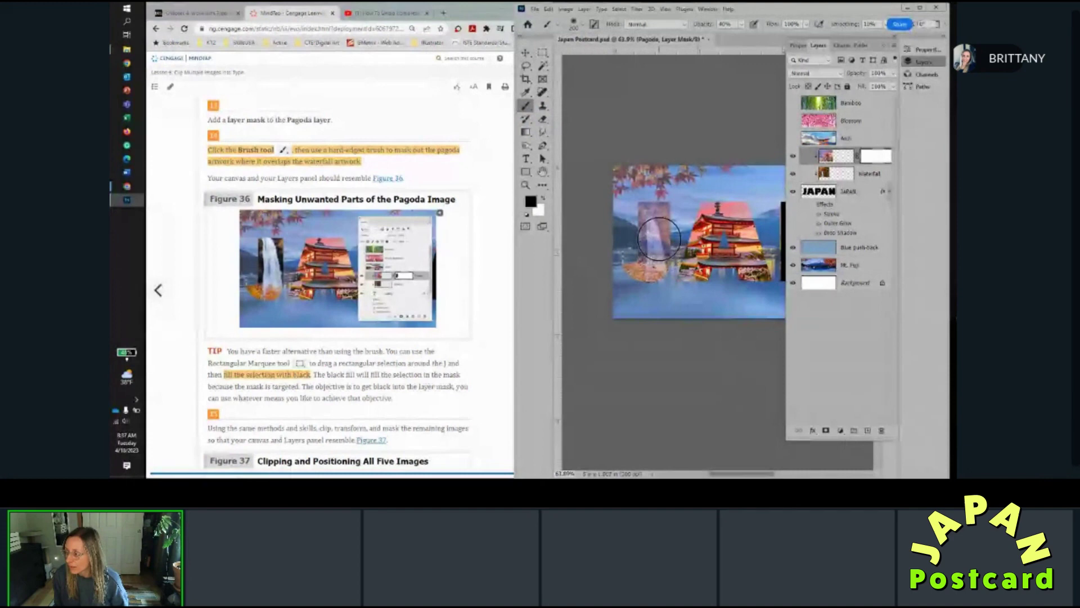
{"action": "mouse_move", "coordinate": [659, 238]}
{"action": "left_mouse_down"}
{"action": "mouse_move", "coordinate": [669, 202]}
{"action": "mouse_move", "coordinate": [654, 225]}
{"action": "left_mouse_up"}
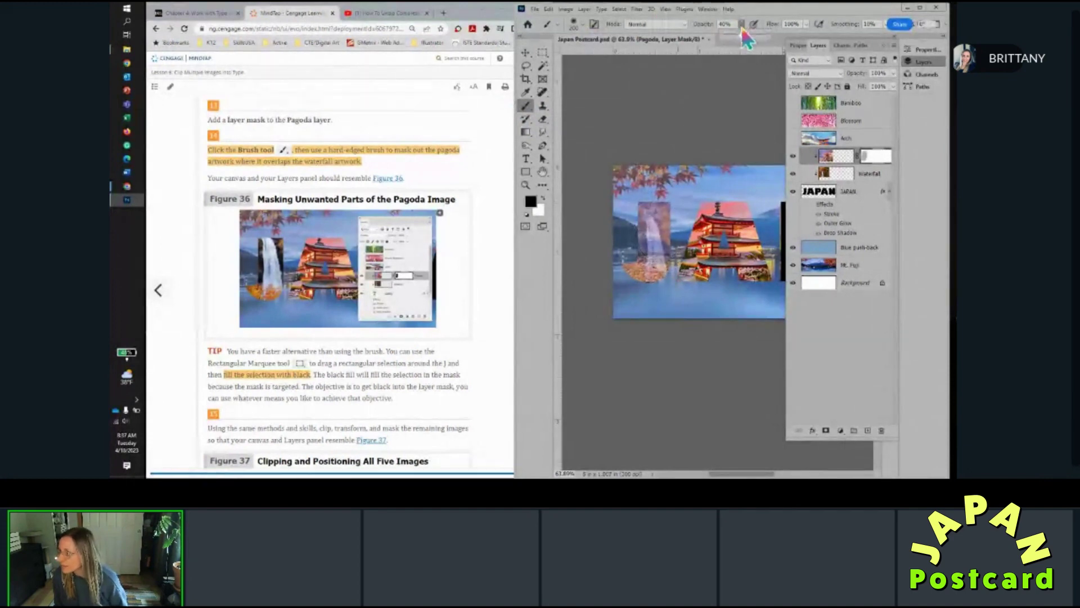
{"action": "left_click_drag", "start_coordinate": [742, 28], "coordinate": [782, 51]}
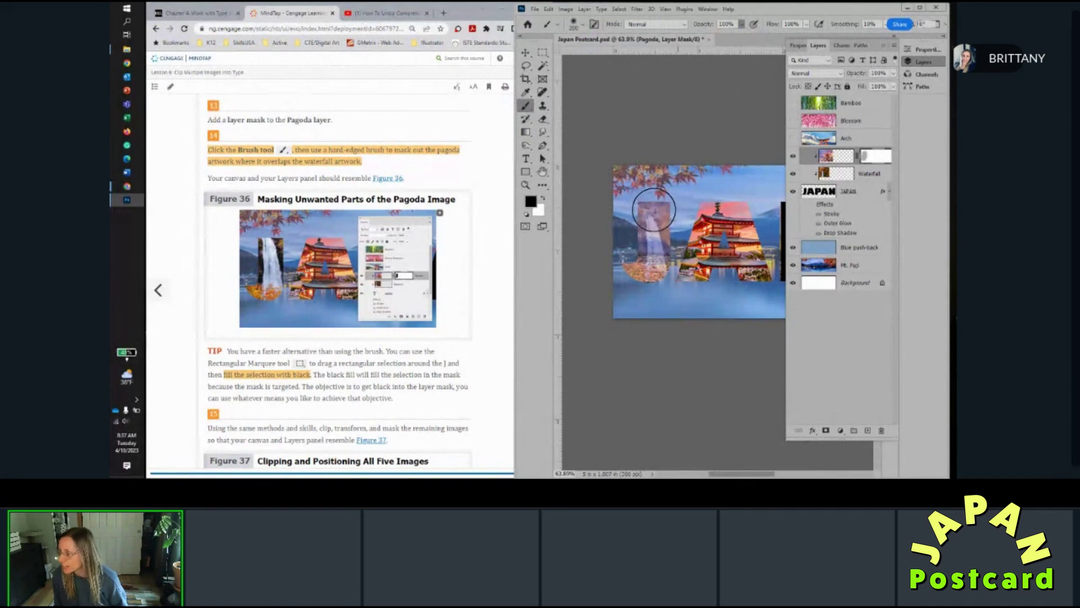
{"action": "mouse_move", "coordinate": [654, 209]}
{"action": "left_mouse_down"}
{"action": "mouse_move", "coordinate": [641, 267]}
{"action": "mouse_move", "coordinate": [661, 237]}
{"action": "left_mouse_up"}
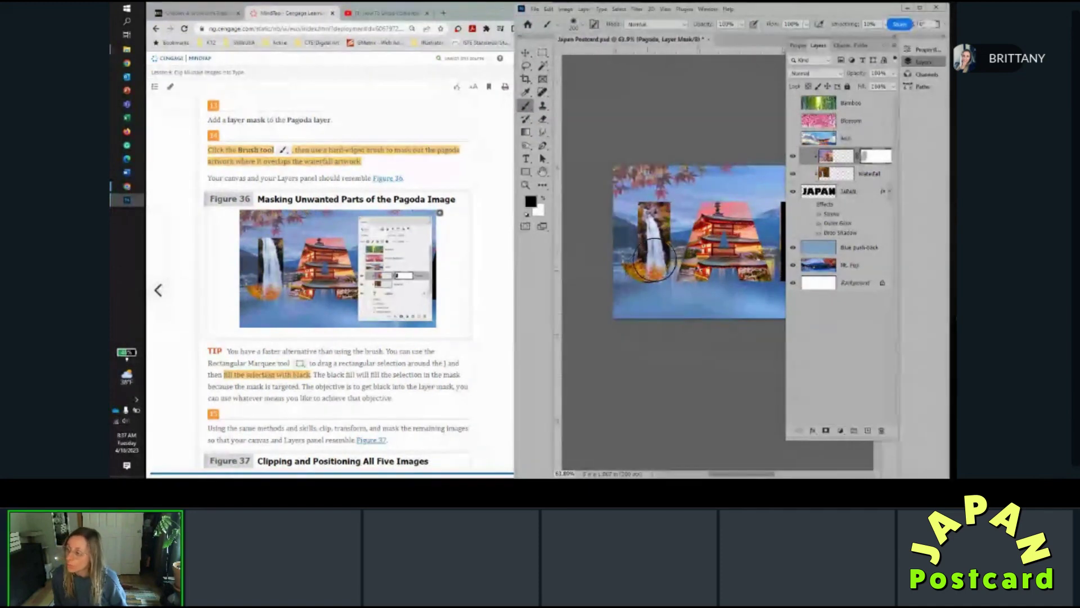
Undo every brush stroke on the Pagoda mask with Edit > Undo Brush Tool.
{"action": "left_click", "coordinate": [548, 9]}
{"action": "left_click", "coordinate": [556, 19]}
{"action": "left_click", "coordinate": [548, 9]}
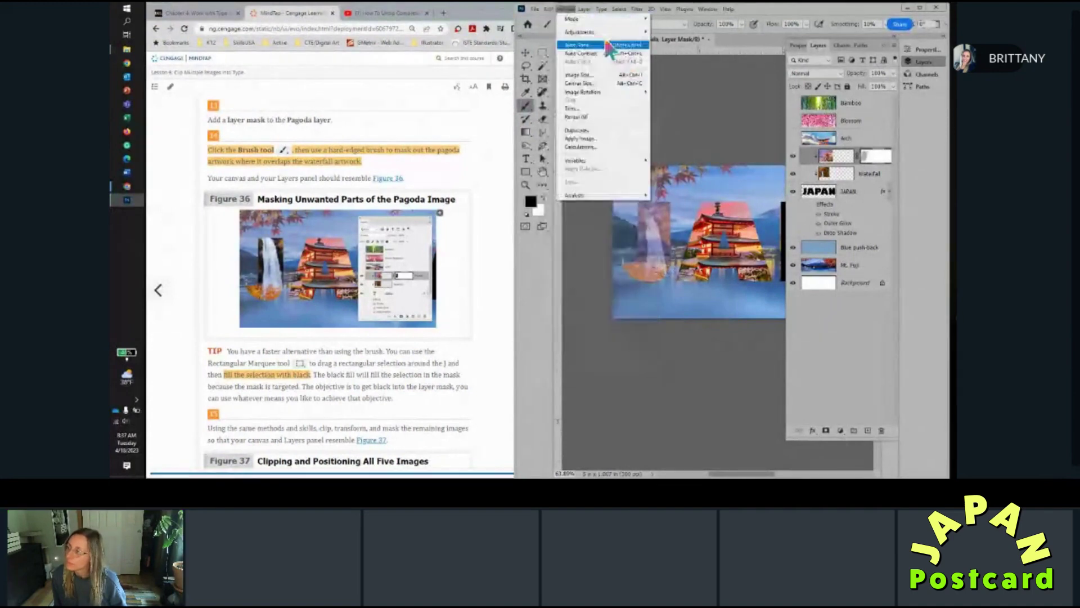
{"action": "left_click", "coordinate": [569, 35]}
{"action": "left_click", "coordinate": [548, 9]}
{"action": "left_click", "coordinate": [563, 19]}
{"action": "left_click", "coordinate": [549, 9]}
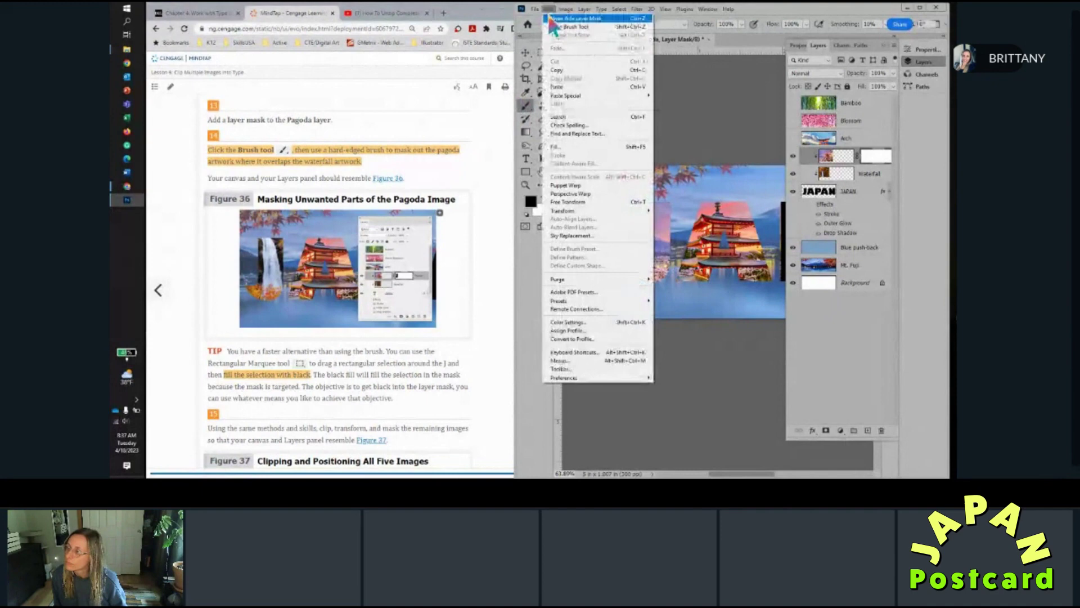
{"action": "left_click", "coordinate": [670, 79]}
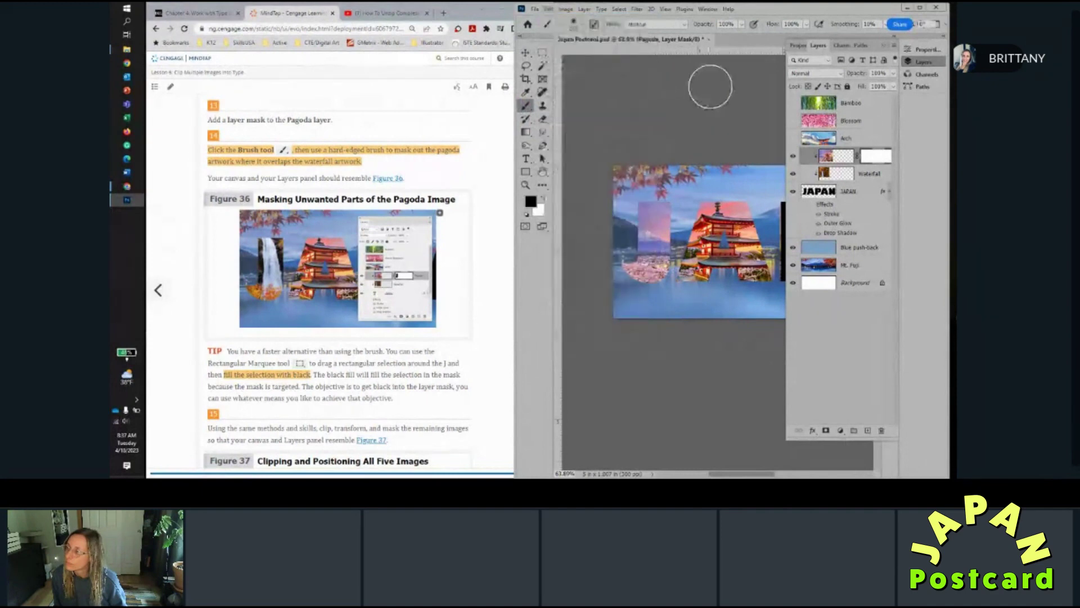
Fill a rectangular selection around the J with black on the Pagoda mask, then deselect.
{"action": "left_click", "coordinate": [543, 53]}
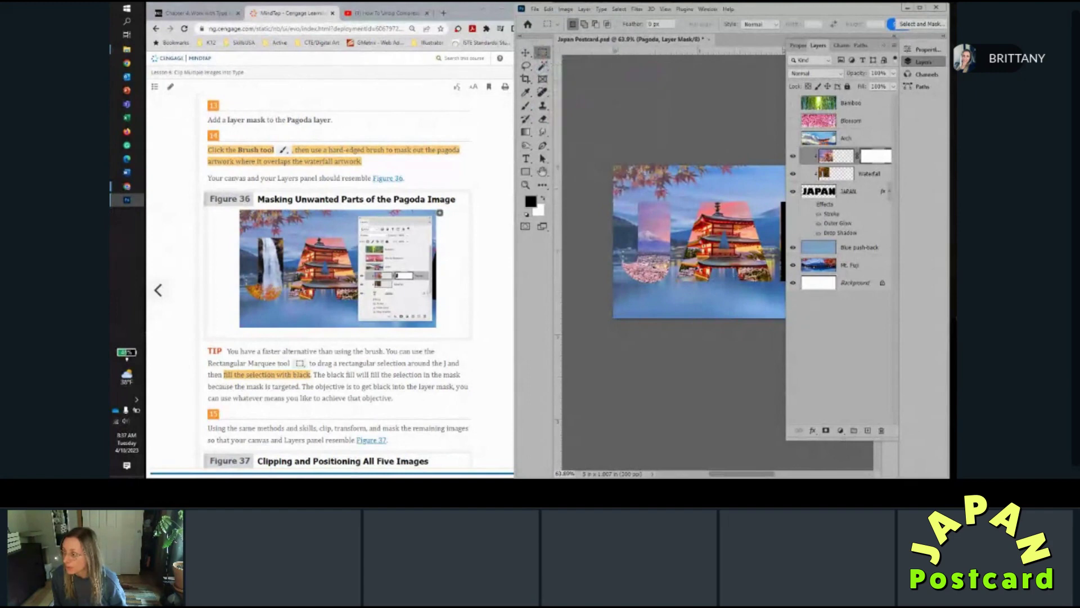
{"action": "left_click_drag", "start_coordinate": [618, 192], "coordinate": [674, 286]}
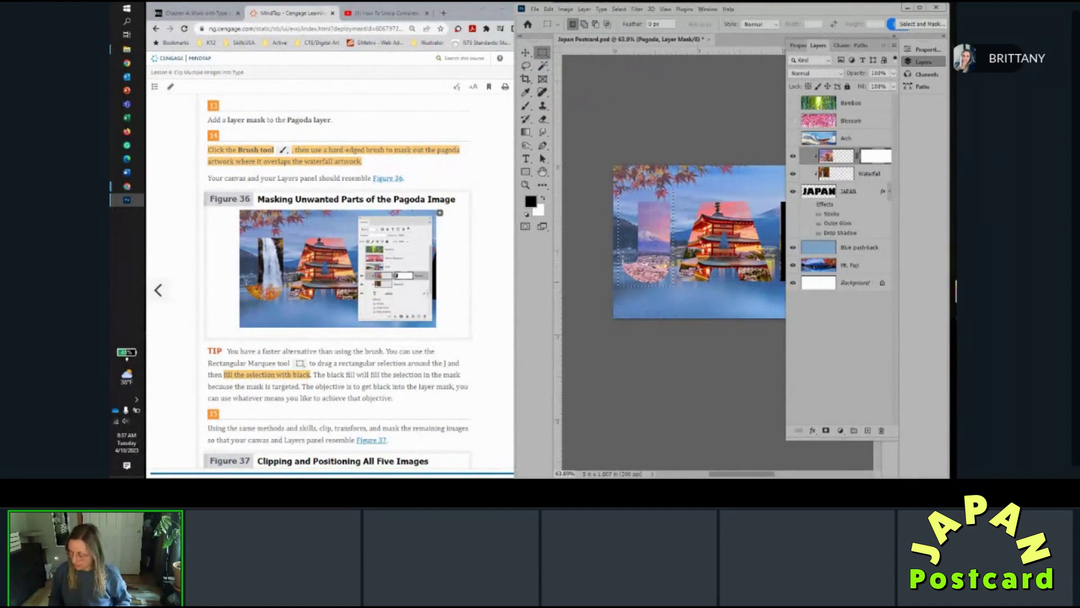
{"action": "key", "text": "alt+BackSpace"}
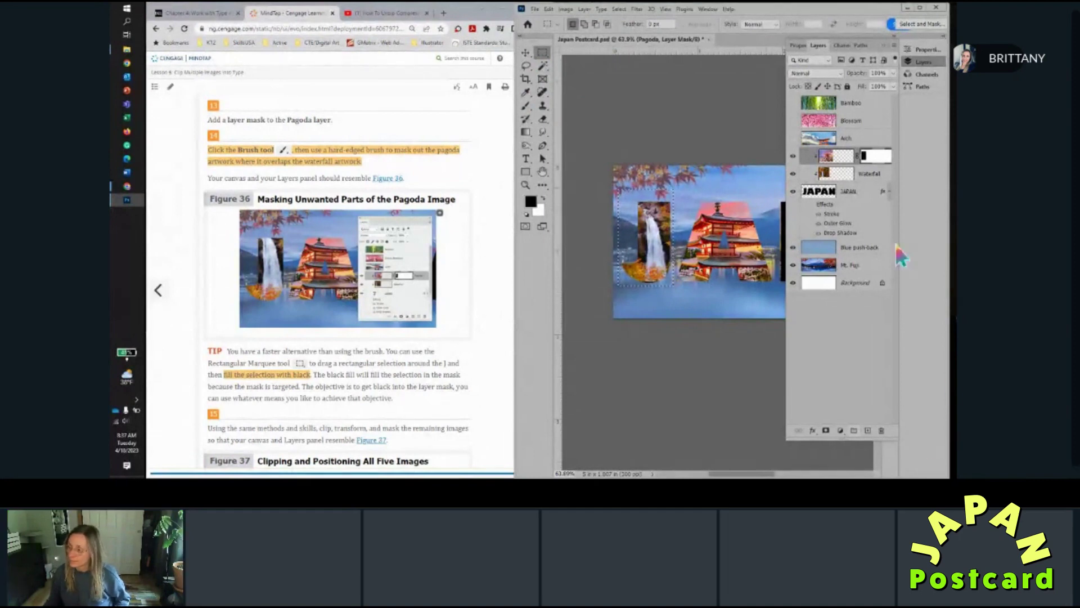
{"action": "left_click", "coordinate": [526, 52]}
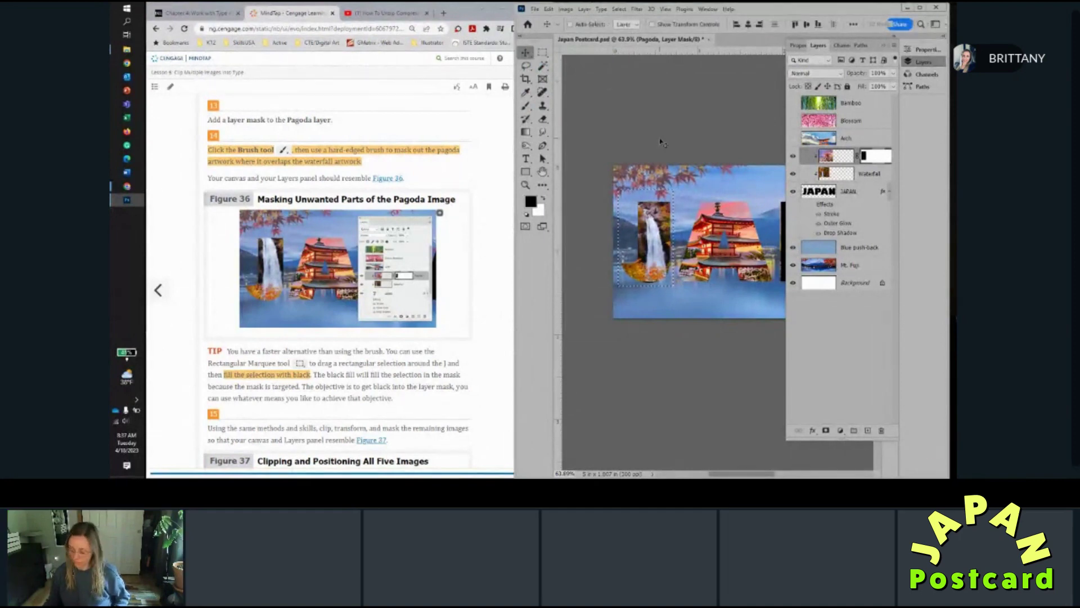
{"action": "key", "text": "ctrl+d"}
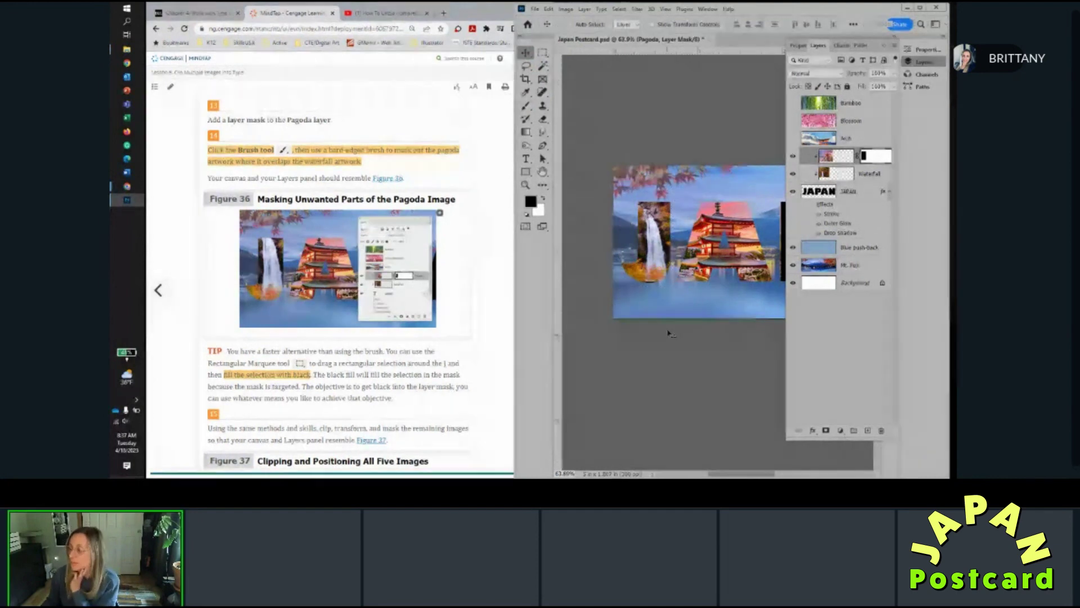
Select the Waterfall layer and drag its photo lower inside the J.
{"action": "scroll", "coordinate": [670, 325], "scroll_direction": "down", "scroll_amount": 2}
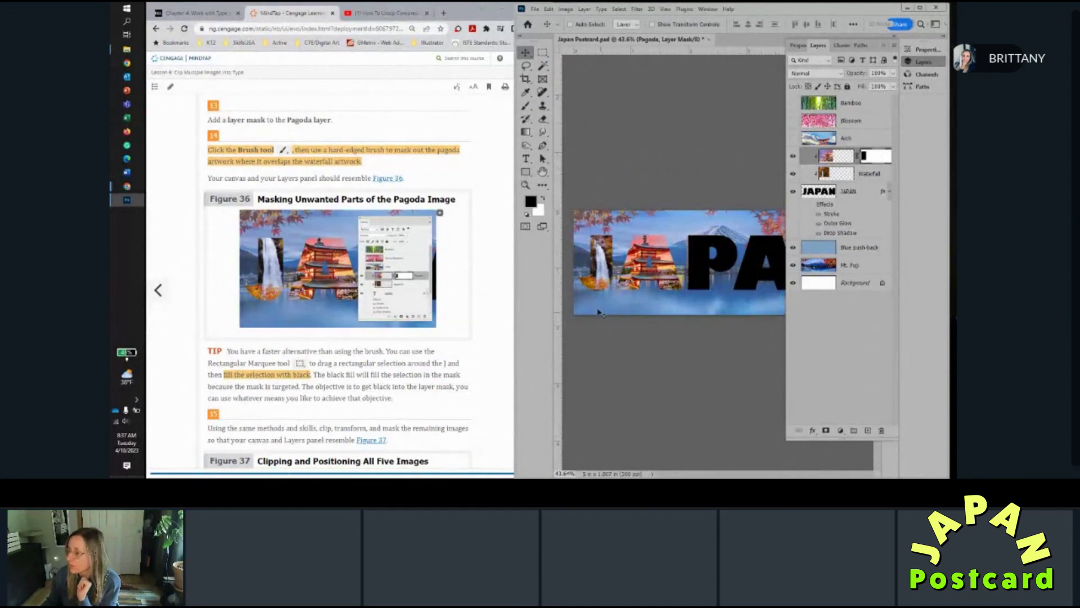
{"action": "scroll", "coordinate": [598, 308], "scroll_direction": "up", "scroll_amount": 2}
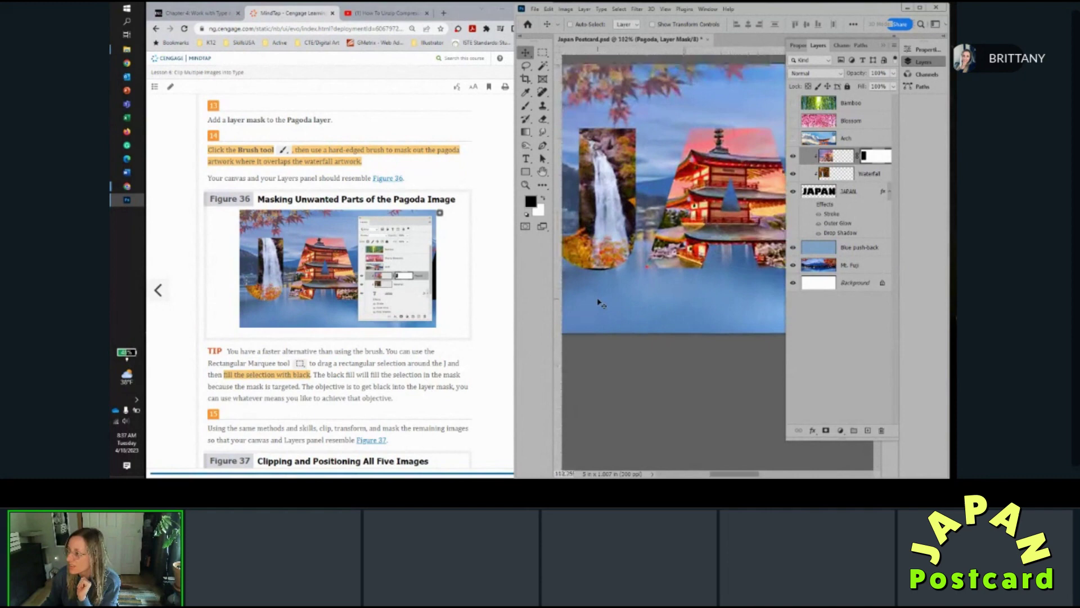
{"action": "scroll", "coordinate": [601, 304], "scroll_direction": "up", "scroll_amount": 3}
{"action": "left_click", "coordinate": [844, 174]}
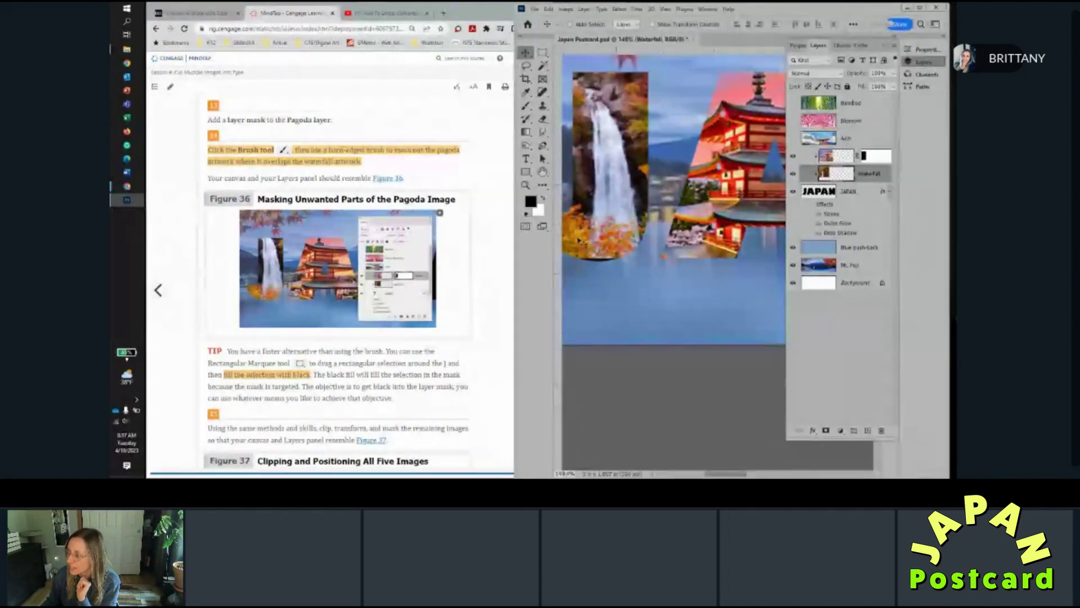
{"action": "left_click_drag", "start_coordinate": [617, 163], "coordinate": [615, 176]}
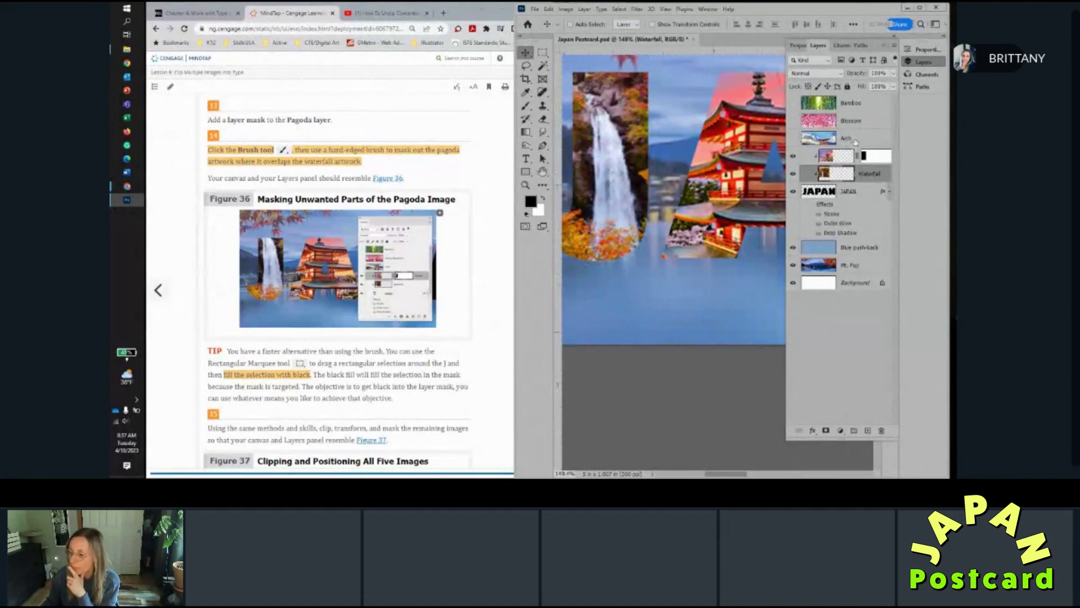
{"action": "scroll", "coordinate": [494, 280], "scroll_direction": "down", "scroll_amount": 1}
{"action": "scroll", "coordinate": [494, 280], "scroll_direction": "down", "scroll_amount": 6}
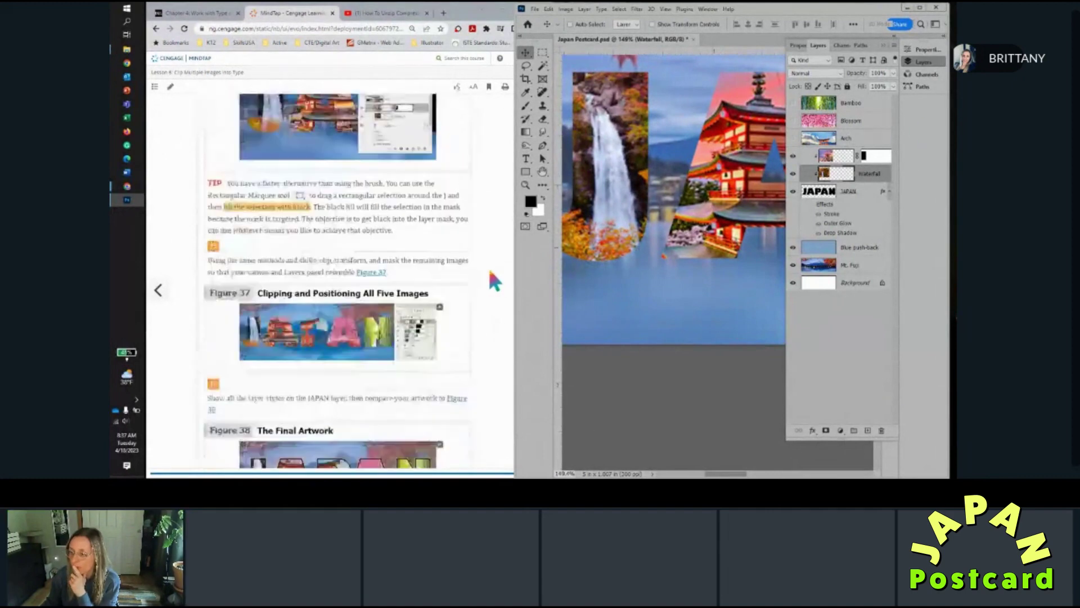
{"action": "scroll", "coordinate": [456, 254], "scroll_direction": "up", "scroll_amount": 2}
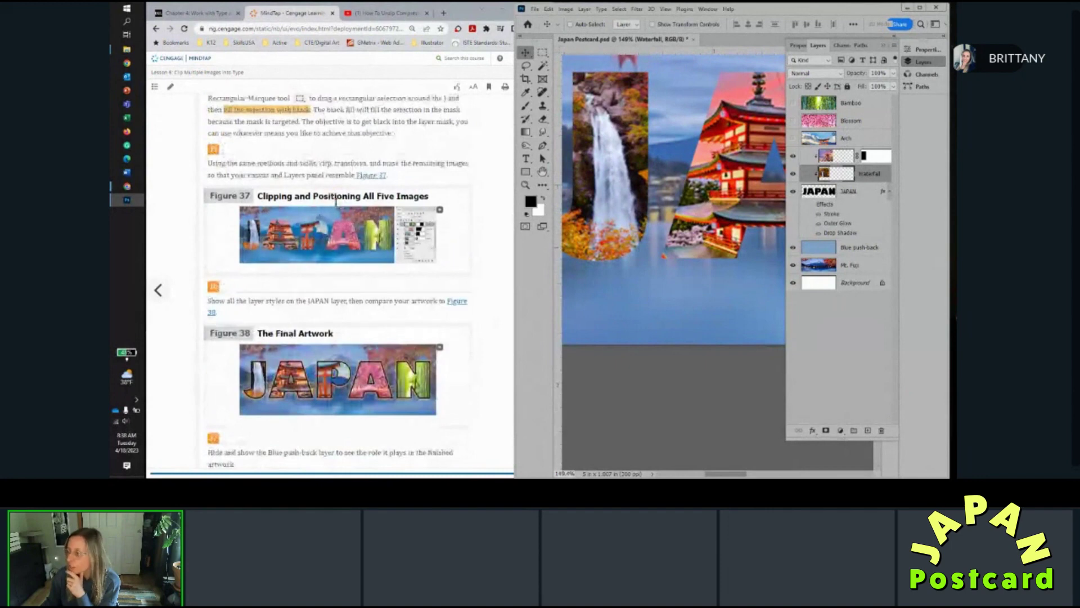
Select the Arch layer and clip it into the lettering beneath it, fitting the postcard on screen.
{"action": "left_click", "coordinate": [850, 138]}
{"action": "scroll", "coordinate": [760, 259], "scroll_direction": "down", "scroll_amount": 3}
{"action": "scroll", "coordinate": [760, 259], "scroll_direction": "down", "scroll_amount": 2}
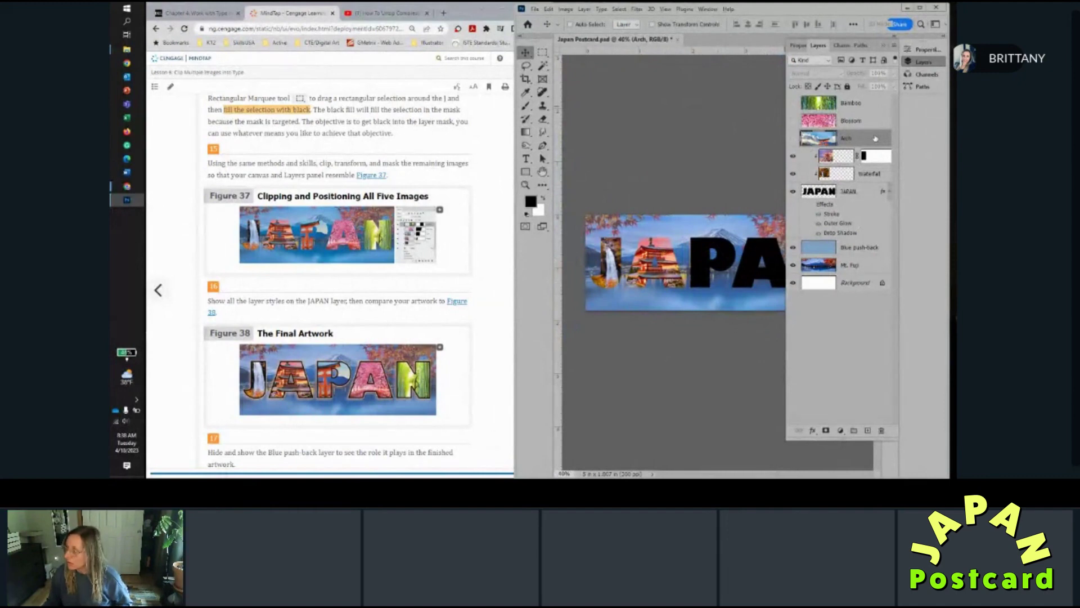
{"action": "key", "text": "ctrl+0"}
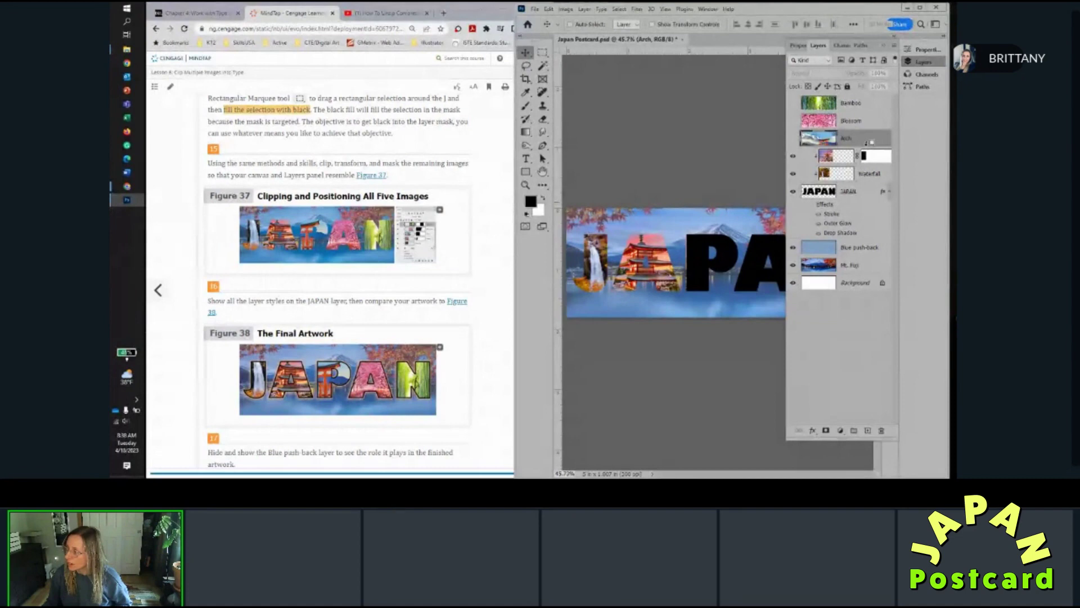
{"action": "left_click", "coordinate": [867, 144], "text": "alt"}
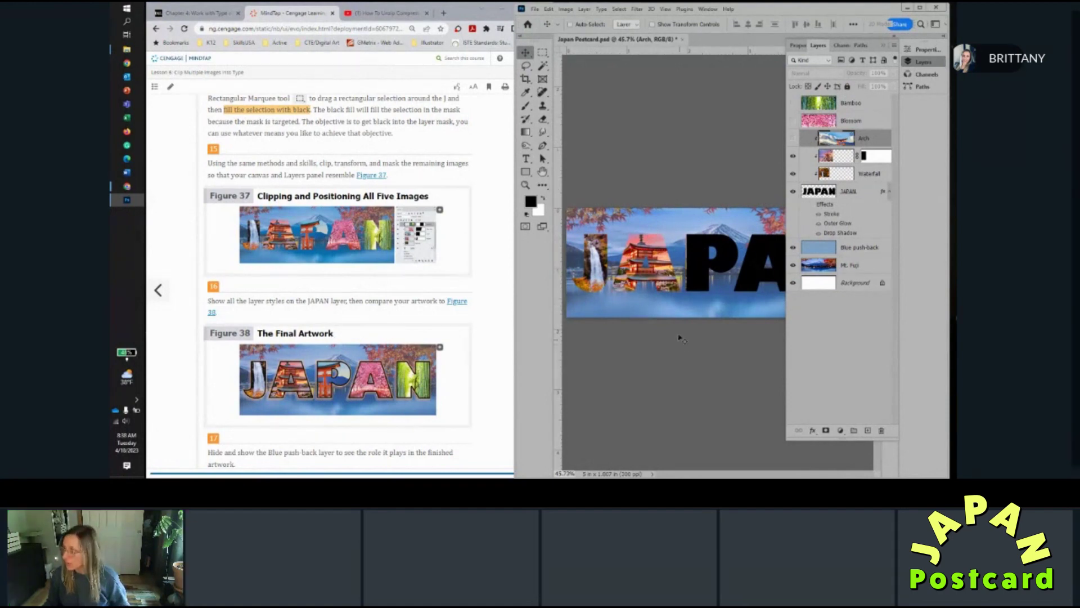
{"action": "key", "text": "ctrl+0"}
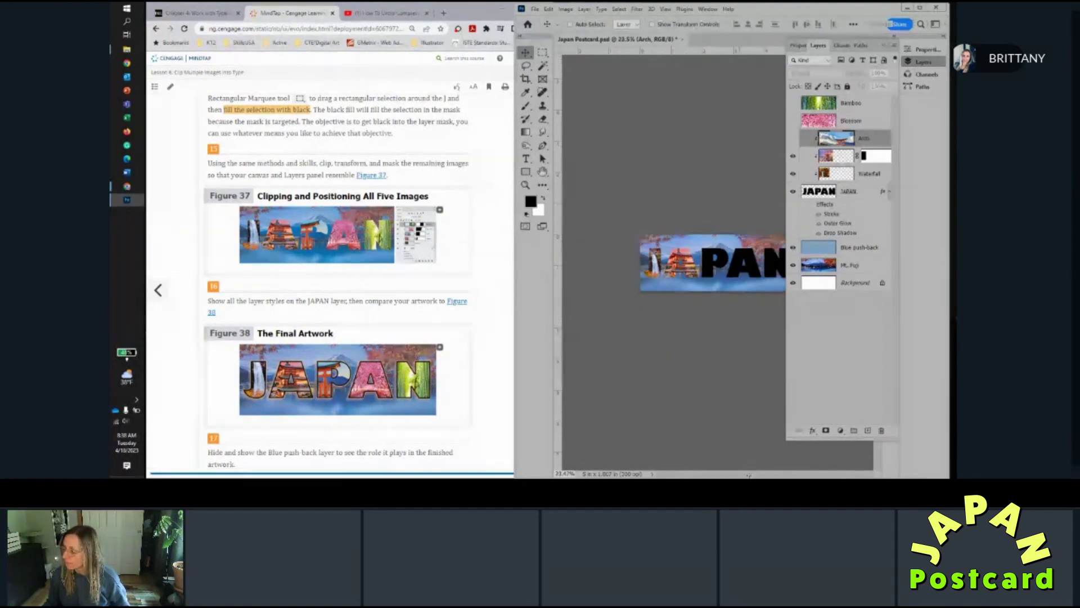
{"action": "scroll", "coordinate": [749, 262], "scroll_direction": "up", "scroll_amount": 5}
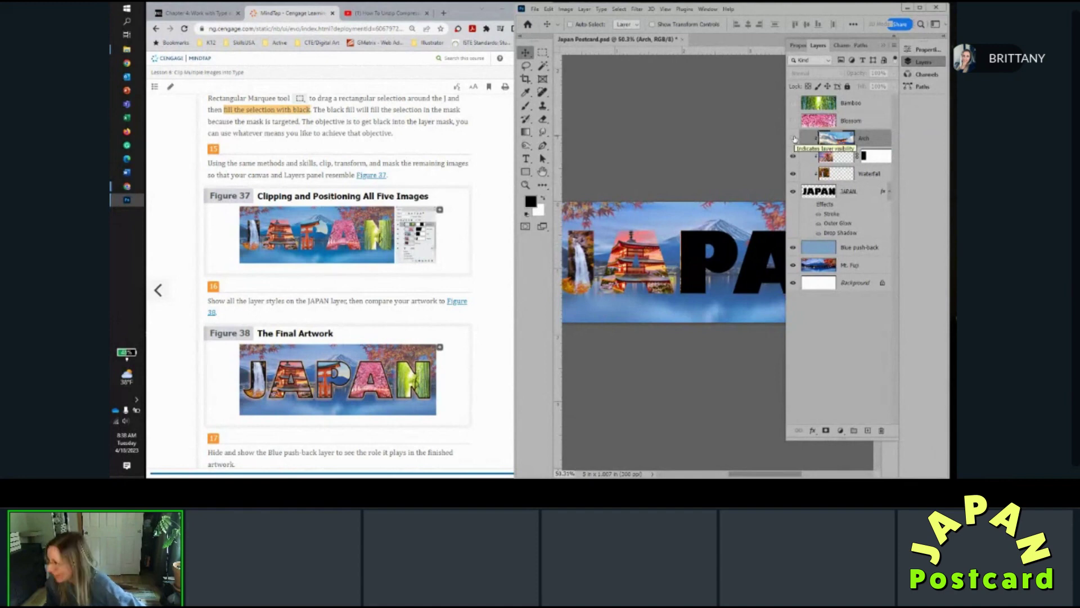
Turn on the Arch layer so its torii gate photo fills the JAPAN letters.
{"action": "left_click", "coordinate": [793, 139]}
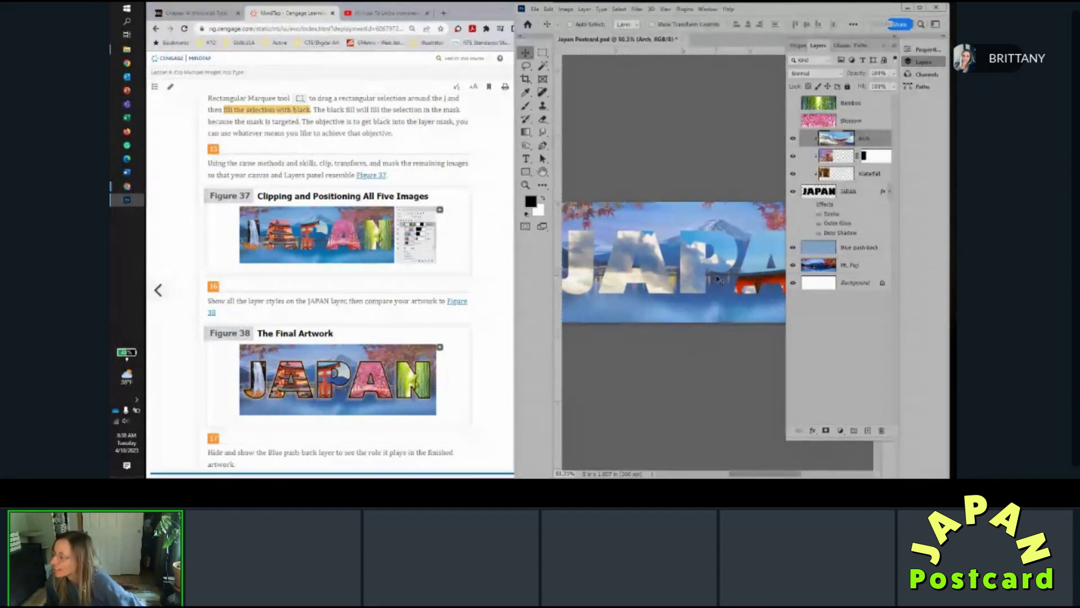
{"action": "scroll", "coordinate": [719, 275], "scroll_direction": "down", "scroll_amount": 2}
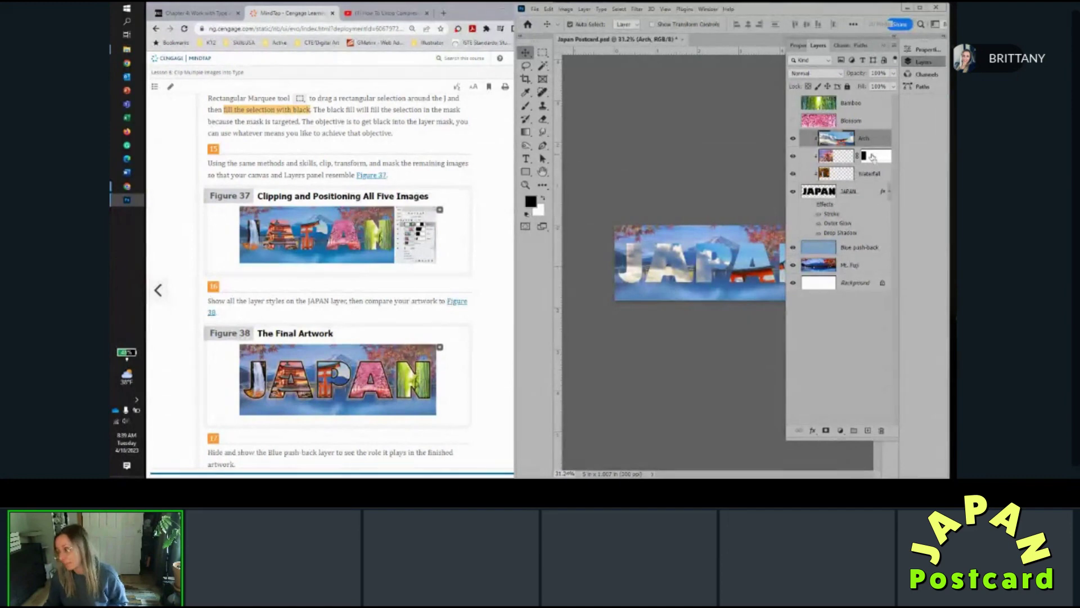
Scale the Arch photo to about 42% and place the torii gate inside the P.
{"action": "key", "text": "ctrl+t"}
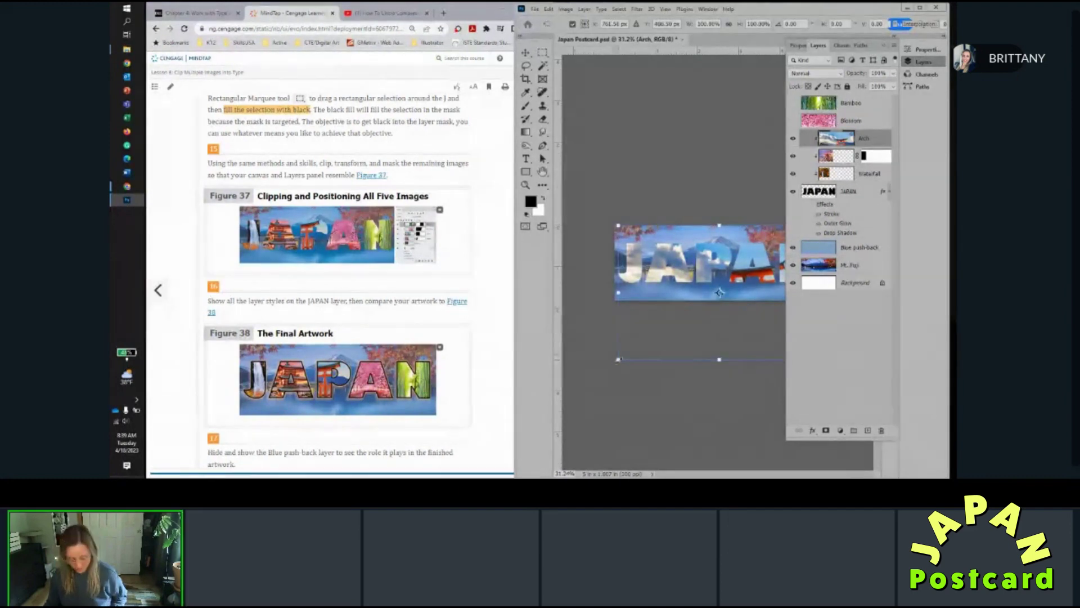
{"action": "left_click_drag", "start_coordinate": [618, 360], "coordinate": [692, 255]}
{"action": "scroll", "coordinate": [692, 255], "scroll_direction": "up", "scroll_amount": 3}
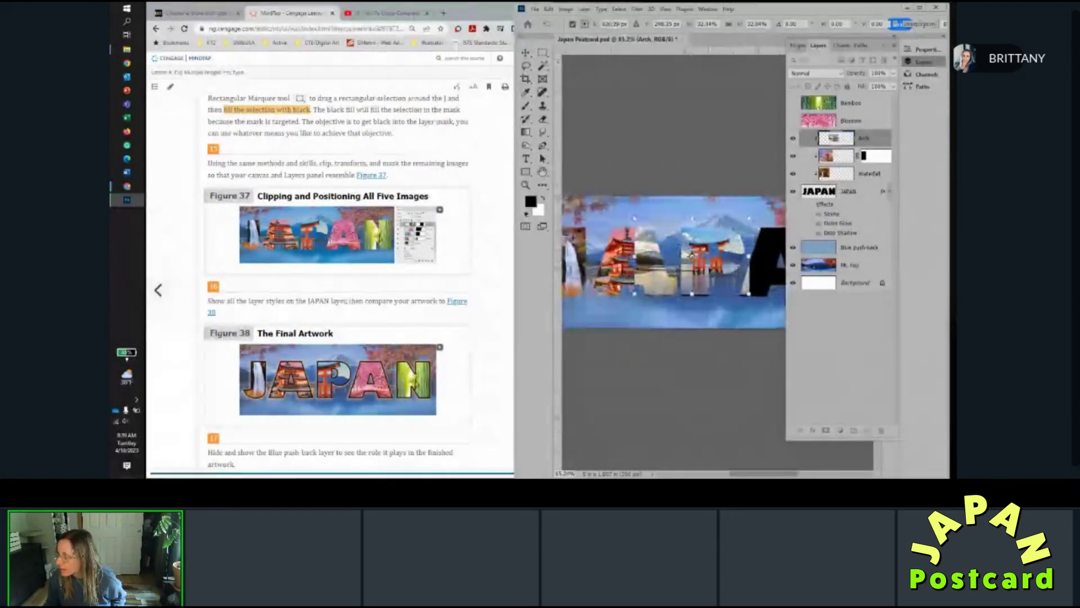
{"action": "left_click_drag", "start_coordinate": [634, 294], "coordinate": [622, 318]}
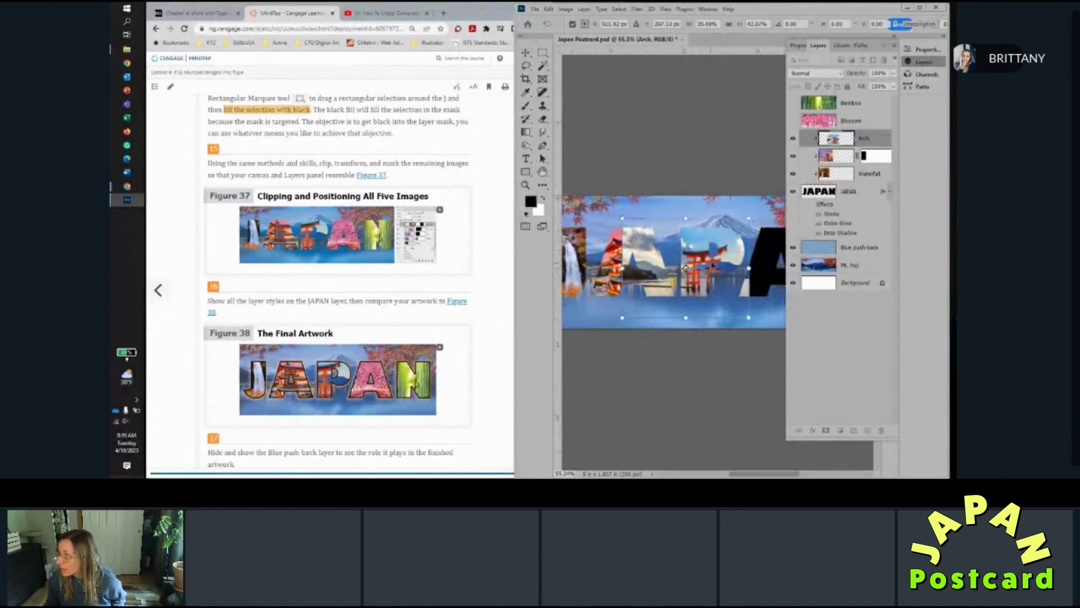
{"action": "left_click_drag", "start_coordinate": [723, 265], "coordinate": [719, 252]}
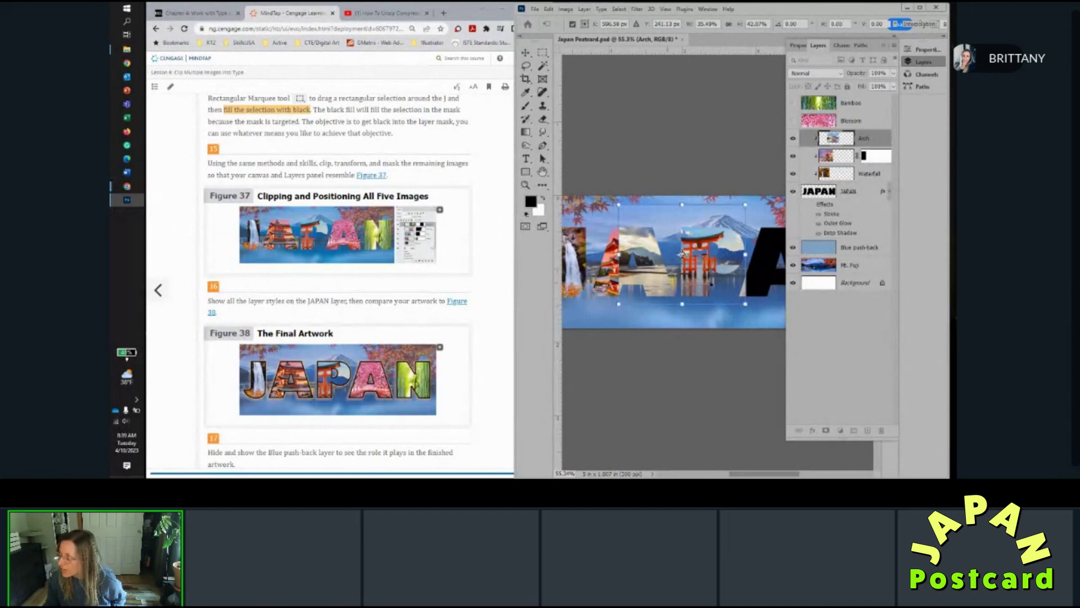
{"action": "scroll", "coordinate": [682, 254], "scroll_direction": "down", "scroll_amount": 2}
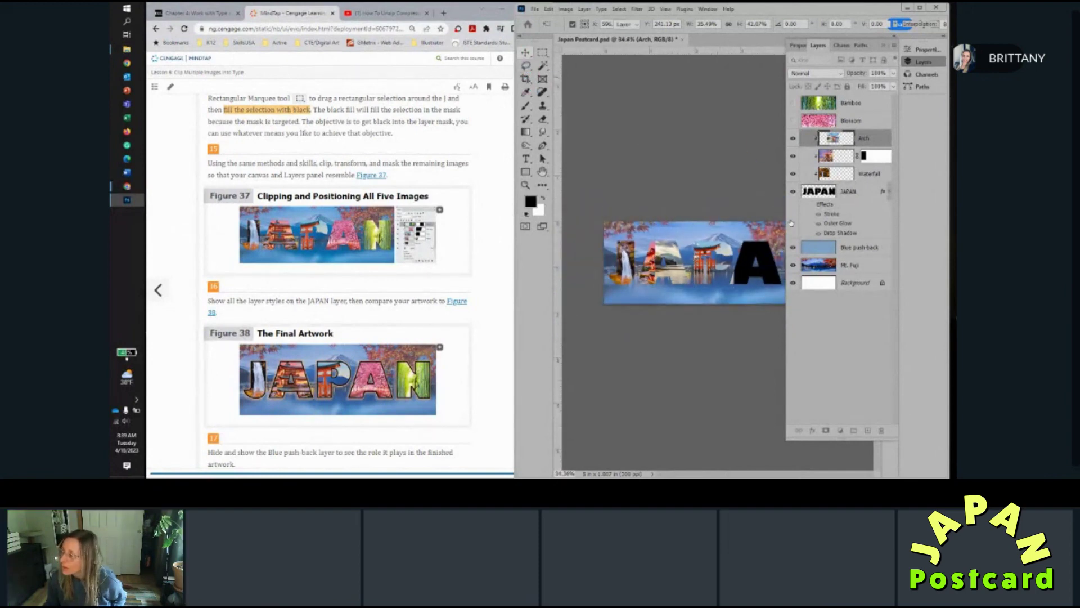
{"action": "left_click", "coordinate": [525, 52]}
{"action": "scroll", "coordinate": [740, 279], "scroll_direction": "up", "scroll_amount": 3}
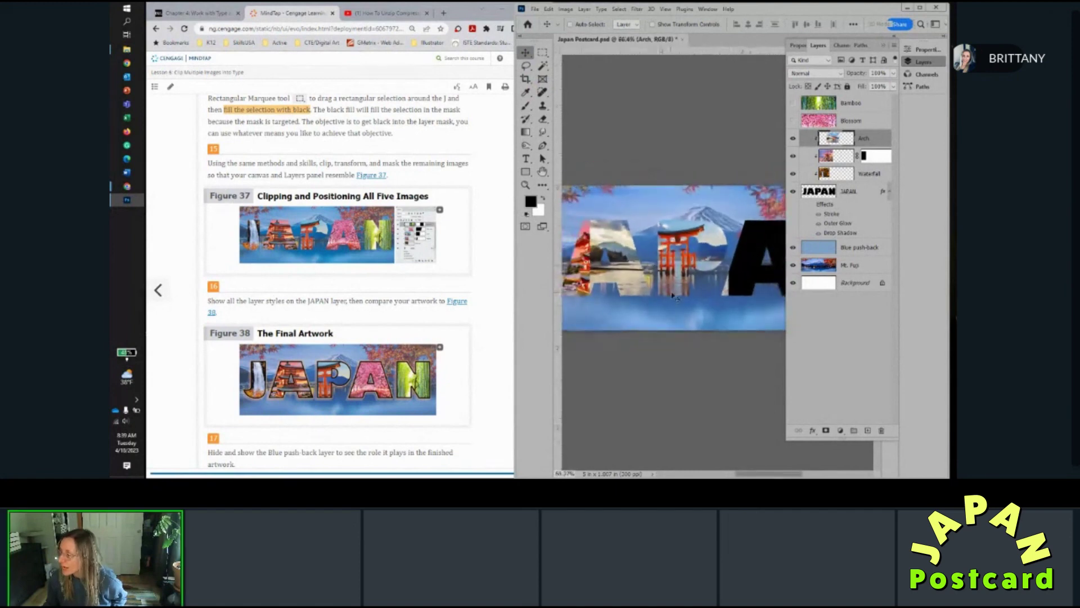
Draw a rectangular marquee over the letters, then undo it with Edit > Undo Rectangular Marquee.
{"action": "scroll", "coordinate": [666, 274], "scroll_direction": "down", "scroll_amount": 1}
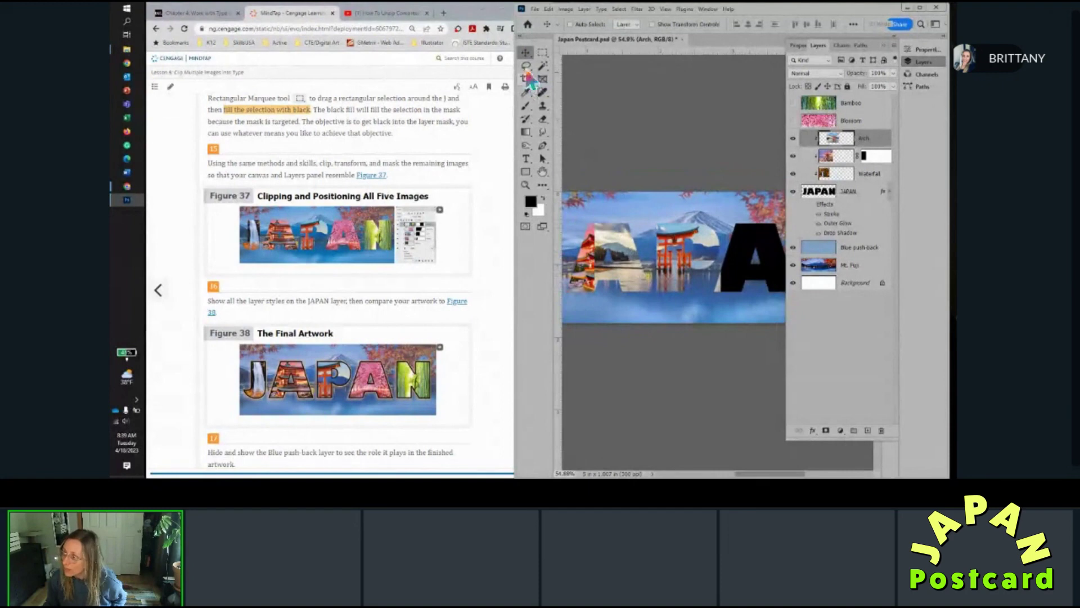
{"action": "left_click", "coordinate": [543, 51]}
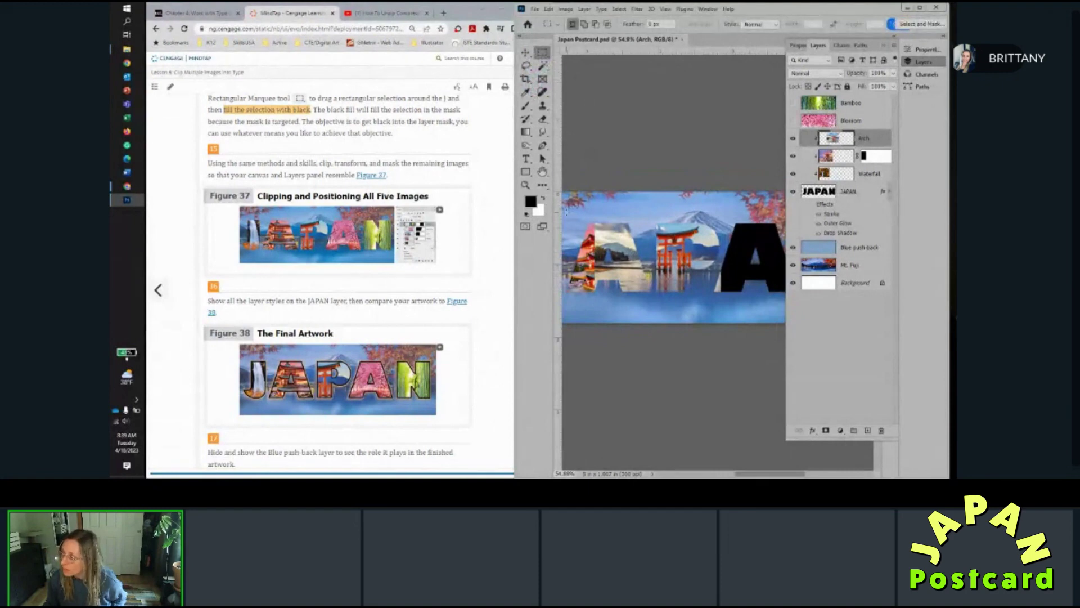
{"action": "left_click_drag", "start_coordinate": [567, 213], "coordinate": [653, 308]}
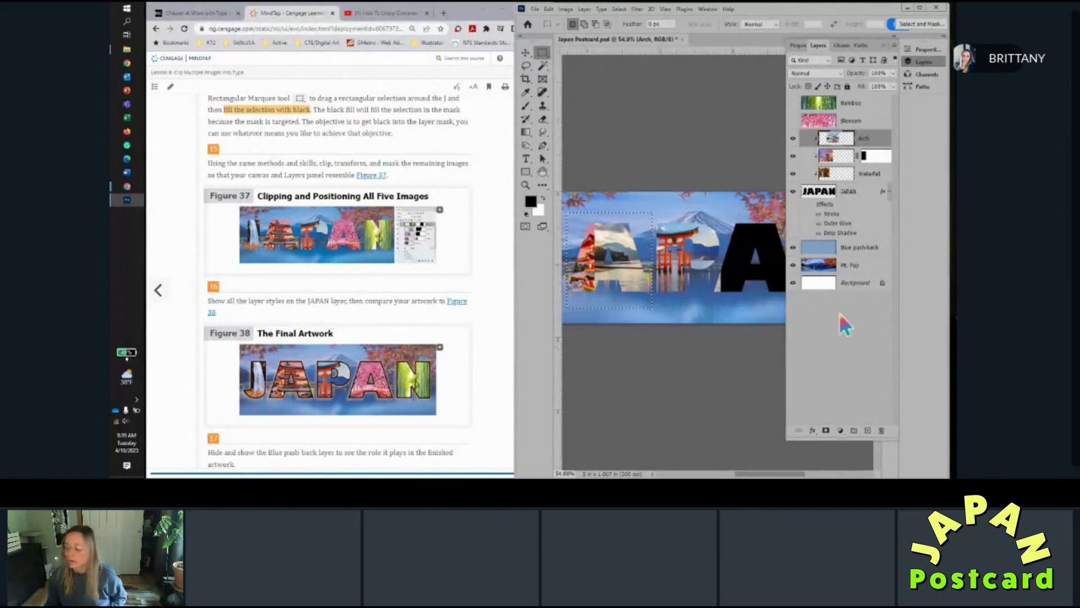
{"action": "left_click", "coordinate": [565, 9]}
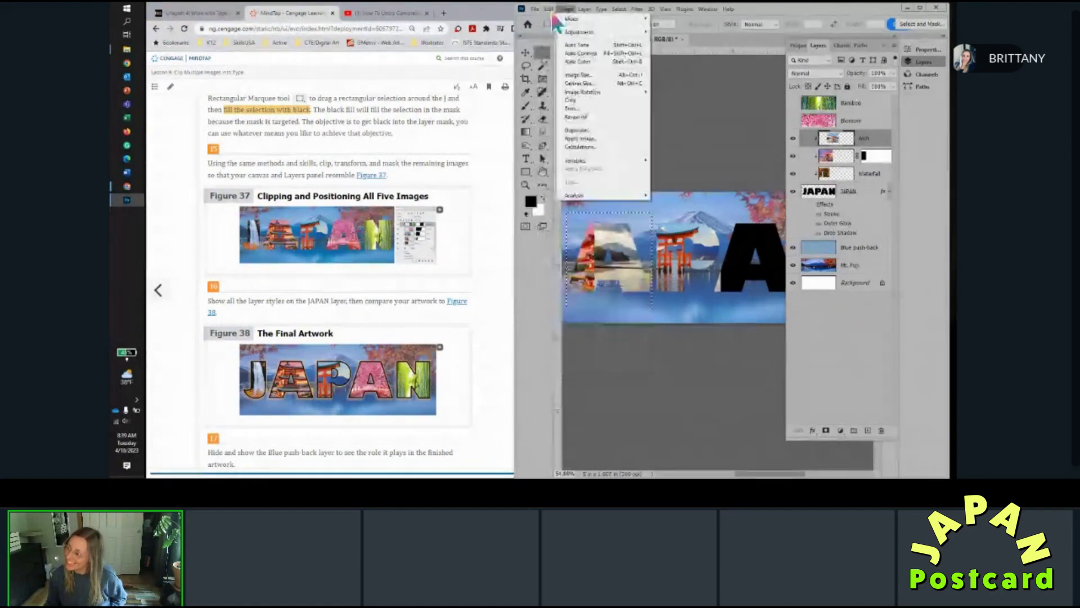
{"action": "left_click", "coordinate": [552, 18]}
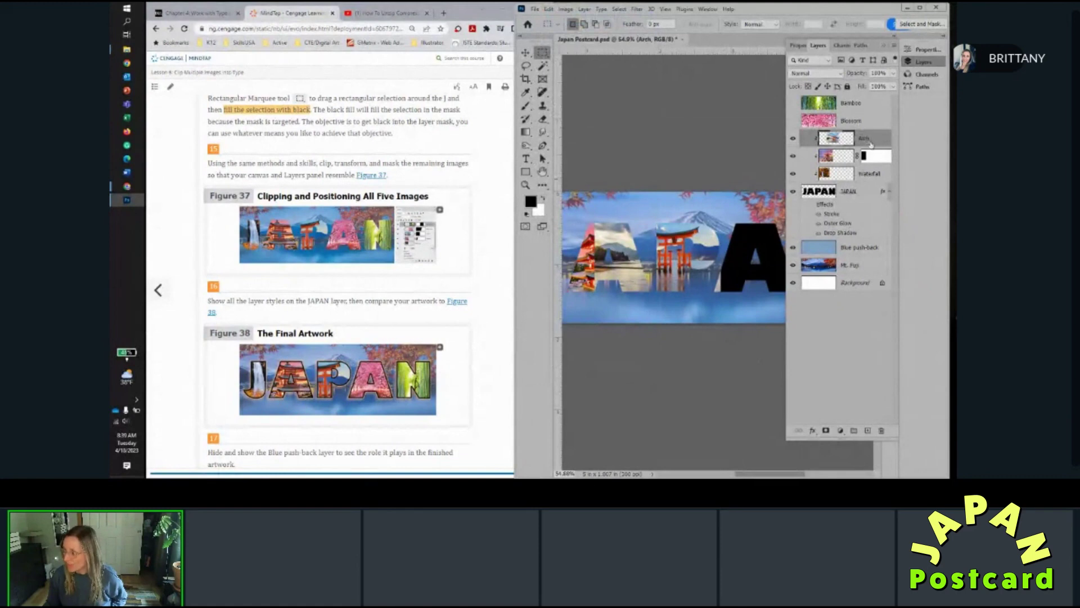
Mask the Arch layer with a black-filled rectangle so the pagoda photo shows again, then deselect.
{"action": "left_click", "coordinate": [826, 430]}
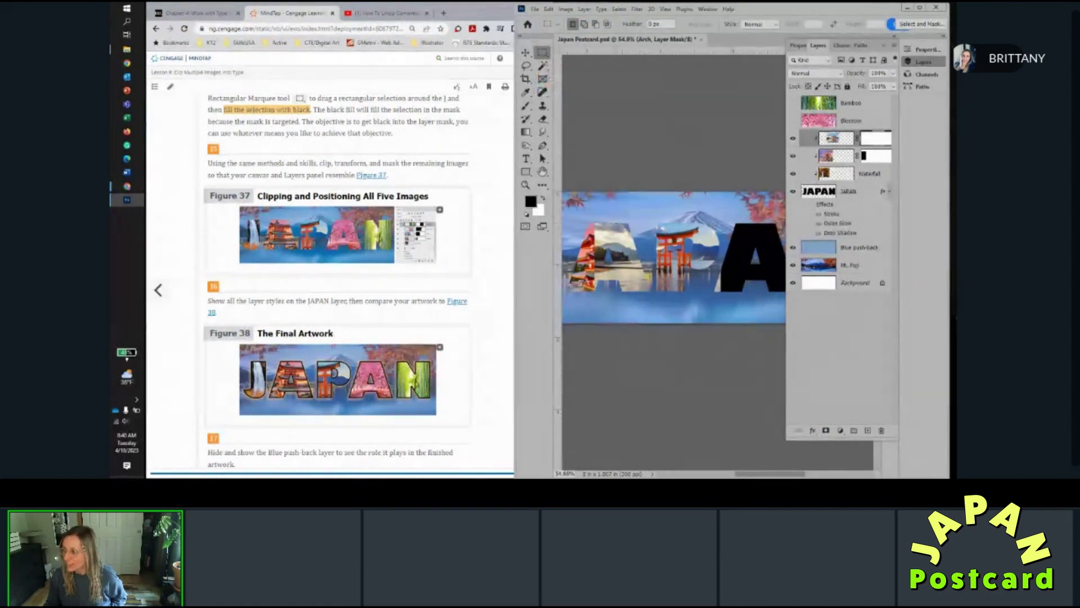
{"action": "left_click_drag", "start_coordinate": [632, 300], "coordinate": [651, 305]}
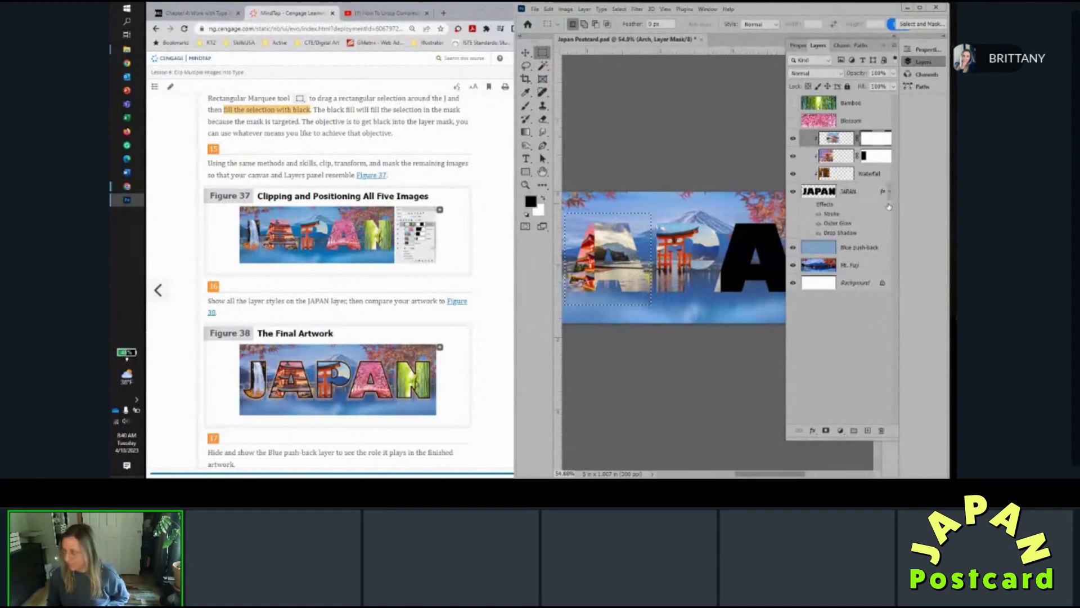
{"action": "key", "text": "alt+BackSpace"}
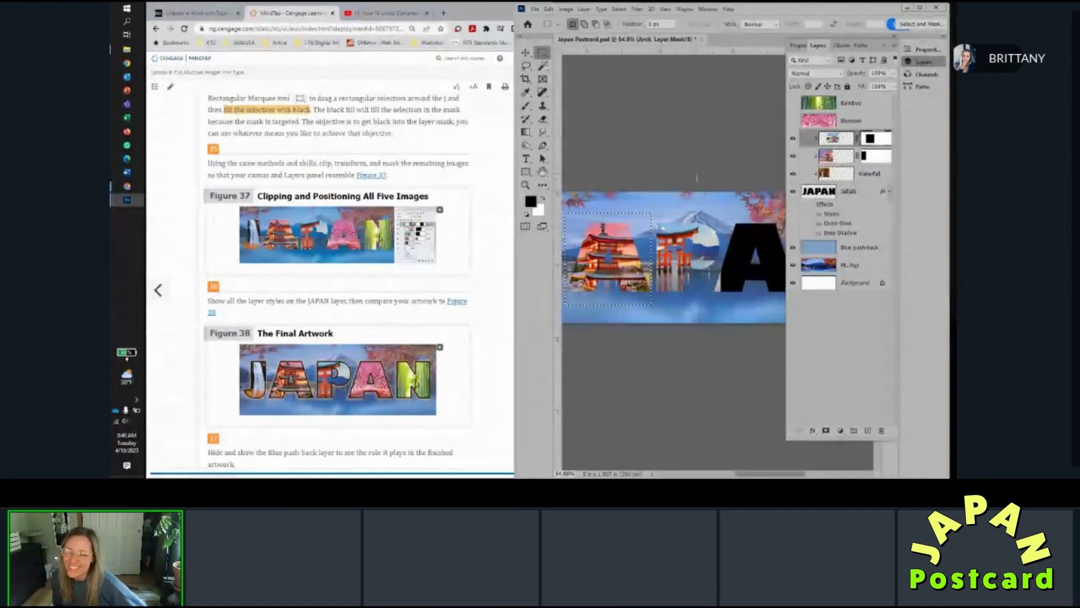
{"action": "left_click", "coordinate": [526, 53]}
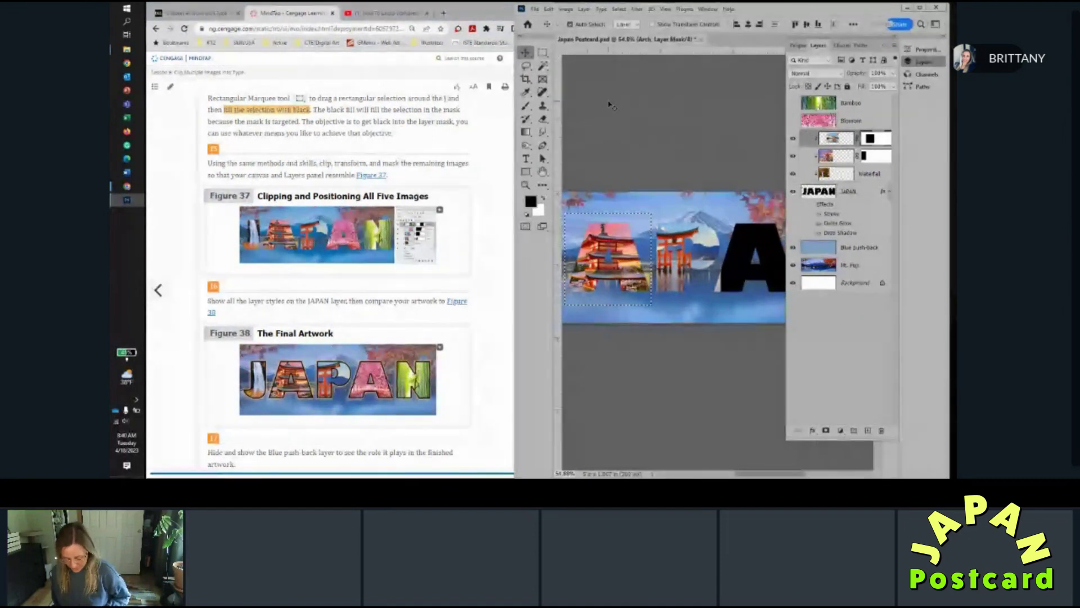
{"action": "key", "text": "ctrl+d"}
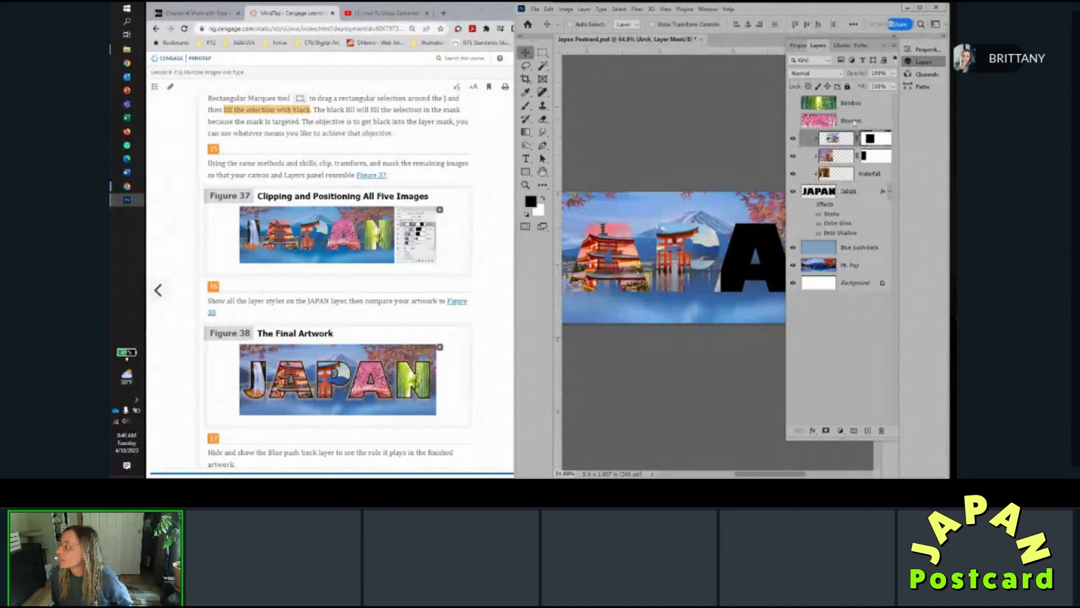
Show the Blossom layer and clip it into the JAPAN text.
{"action": "left_click_drag", "start_coordinate": [841, 121], "coordinate": [844, 158]}
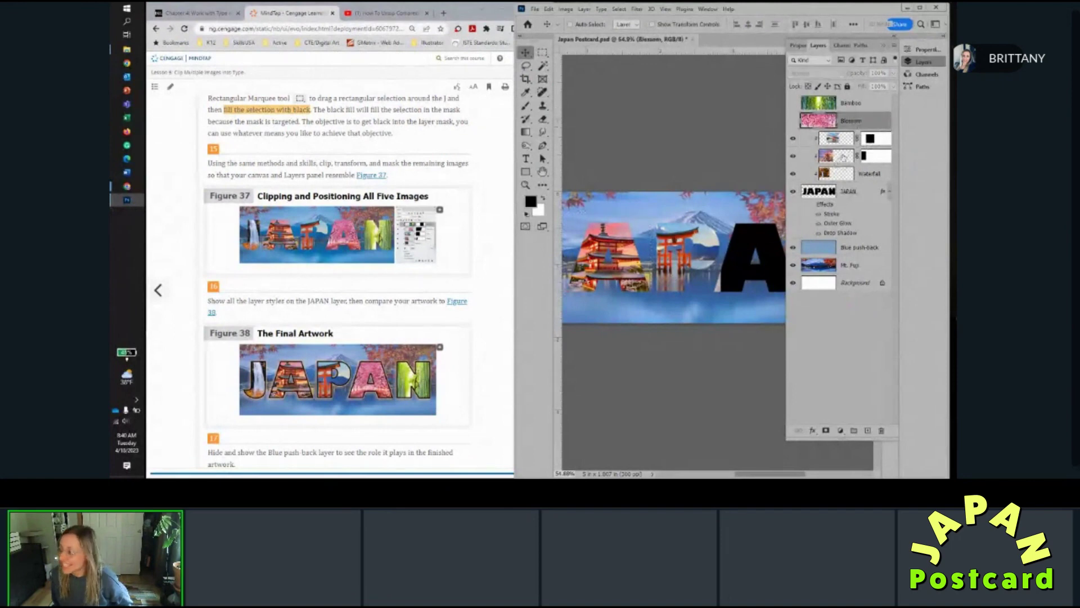
{"action": "left_click", "coordinate": [793, 121]}
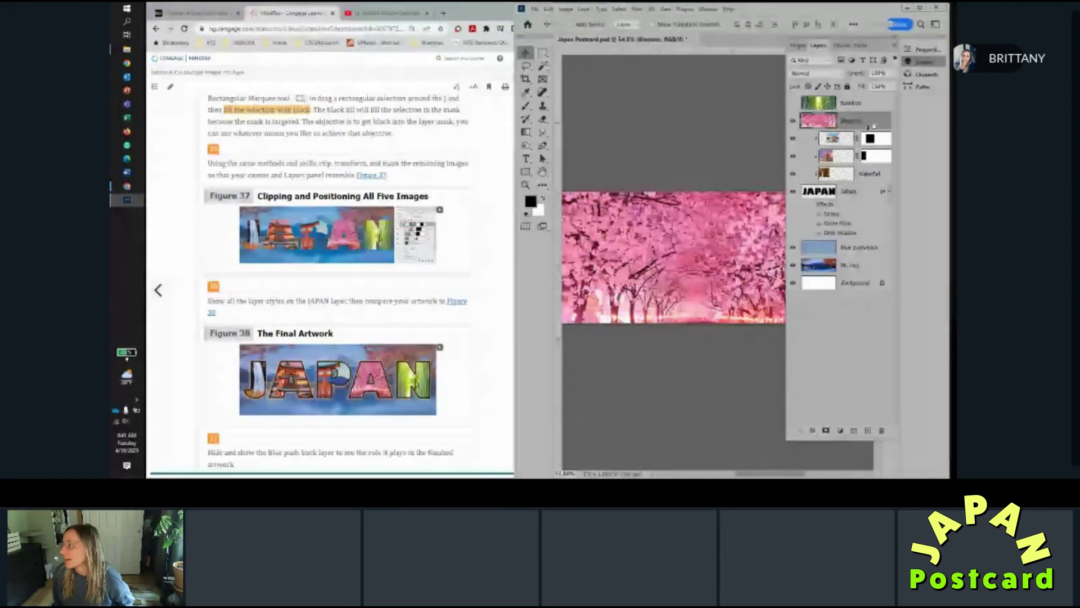
{"action": "left_click", "coordinate": [869, 129], "text": "alt"}
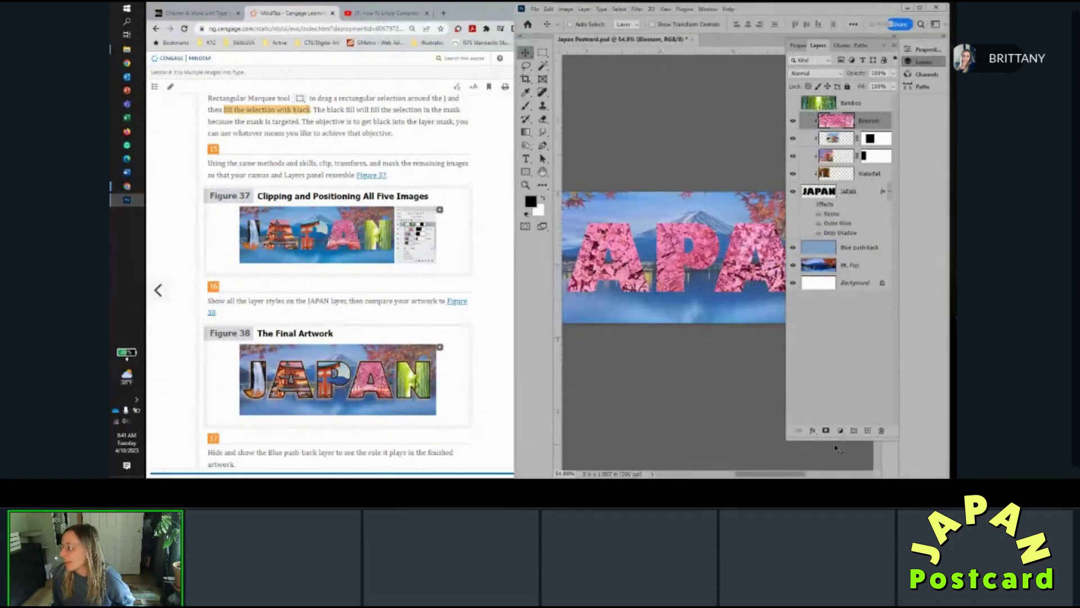
{"action": "scroll", "coordinate": [703, 264], "scroll_direction": "down", "scroll_amount": 3}
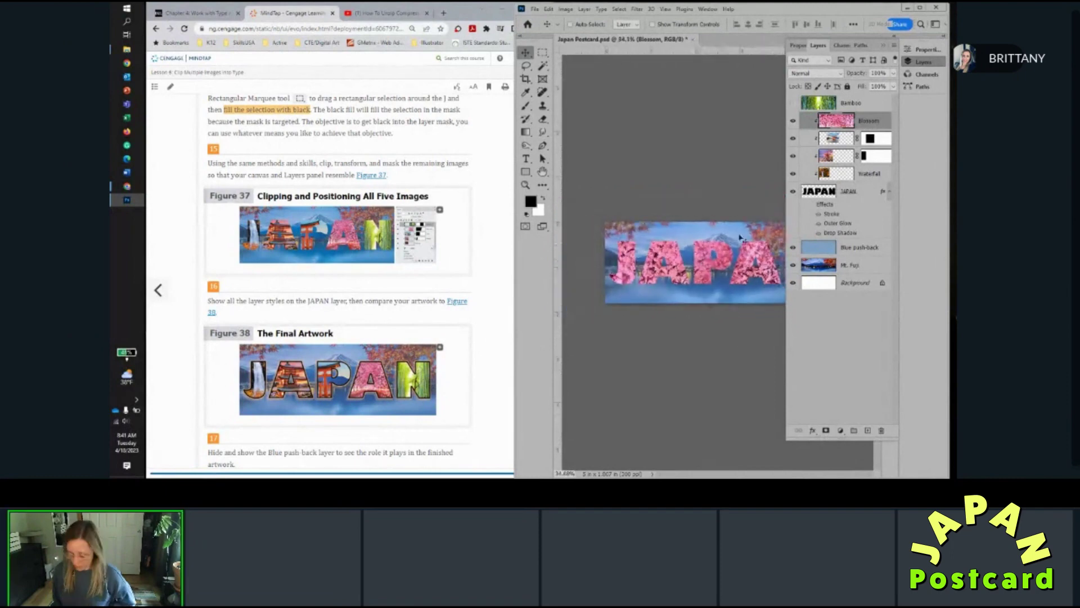
Scale the Blossom photo to about 37% over the right-hand letters.
{"action": "key", "text": "ctrl+t"}
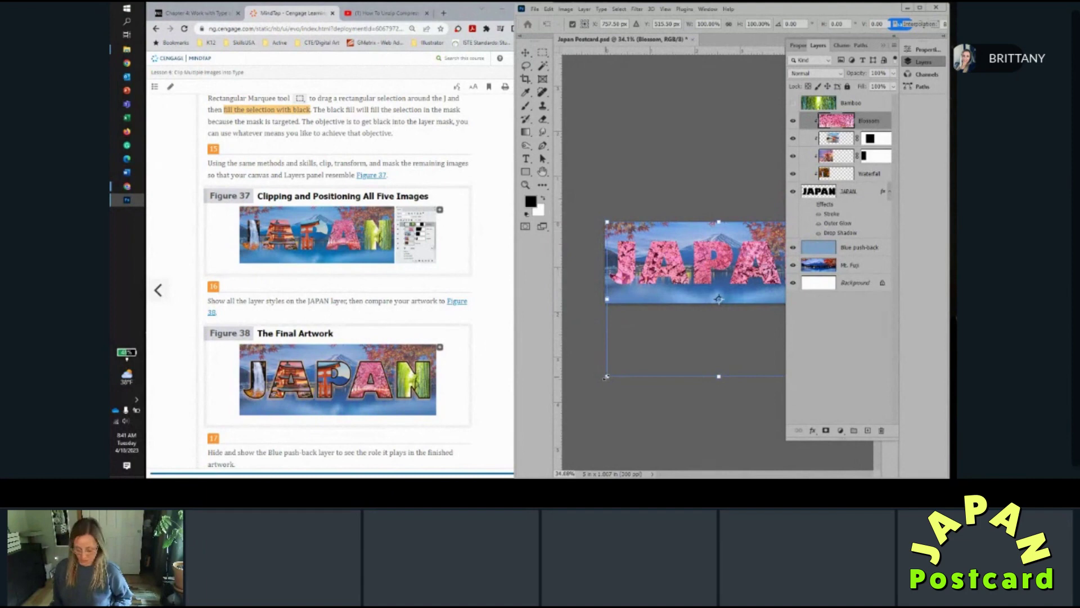
{"action": "left_click_drag", "start_coordinate": [606, 377], "coordinate": [745, 277]}
{"action": "scroll", "coordinate": [769, 327], "scroll_direction": "up", "scroll_amount": 2}
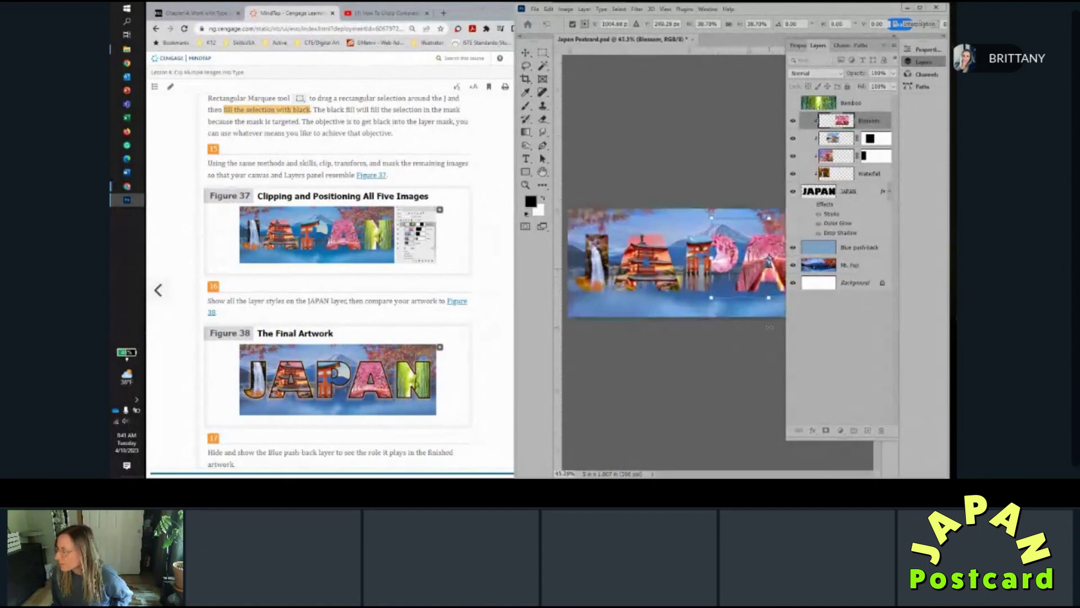
{"action": "scroll", "coordinate": [769, 327], "scroll_direction": "down", "scroll_amount": 4}
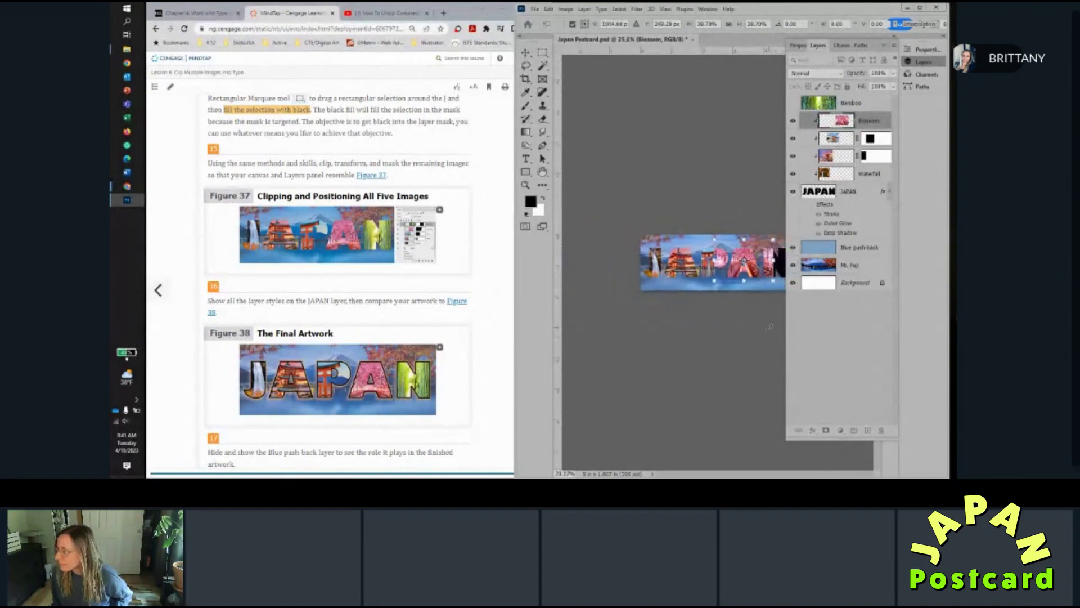
{"action": "scroll", "coordinate": [769, 327], "scroll_direction": "up", "scroll_amount": 2}
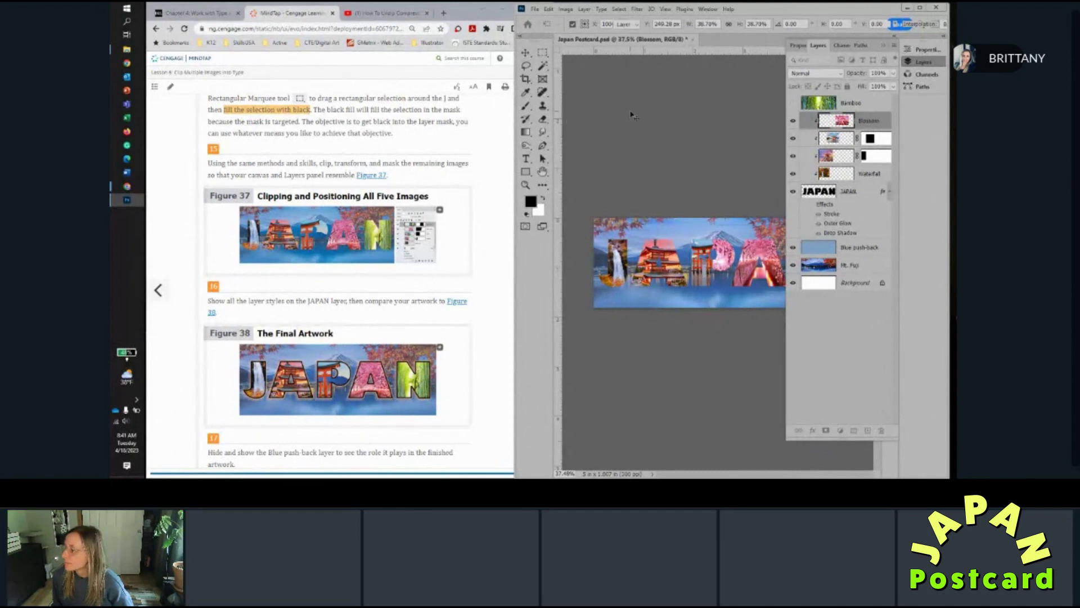
{"action": "key", "text": "Return"}
Mask the Blossom layer by filling a marquee around the P with black, revealing the torii gate.
{"action": "left_click", "coordinate": [825, 430]}
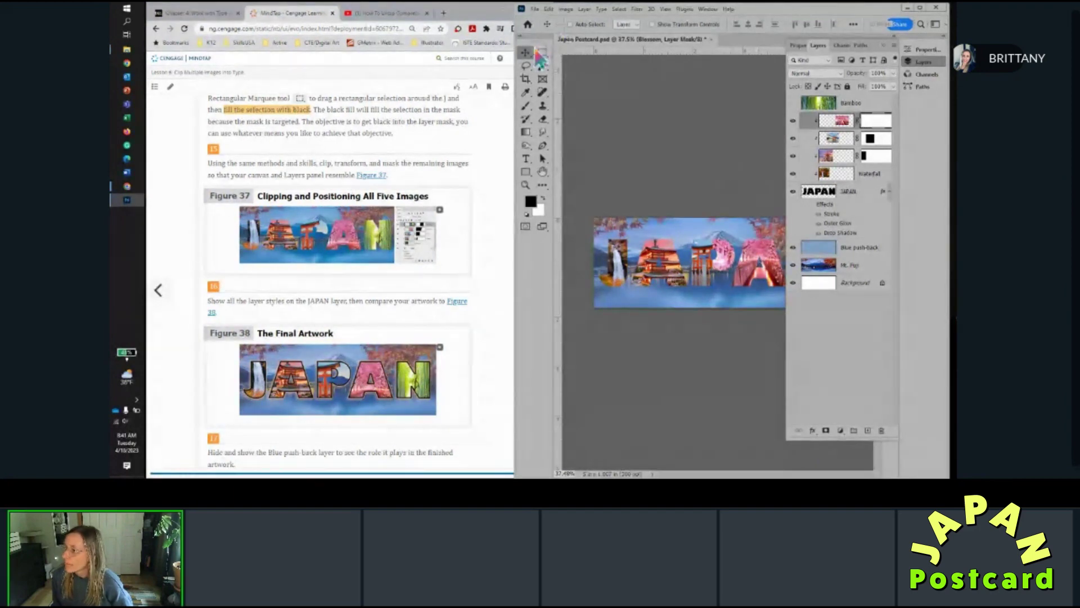
{"action": "left_click", "coordinate": [542, 52]}
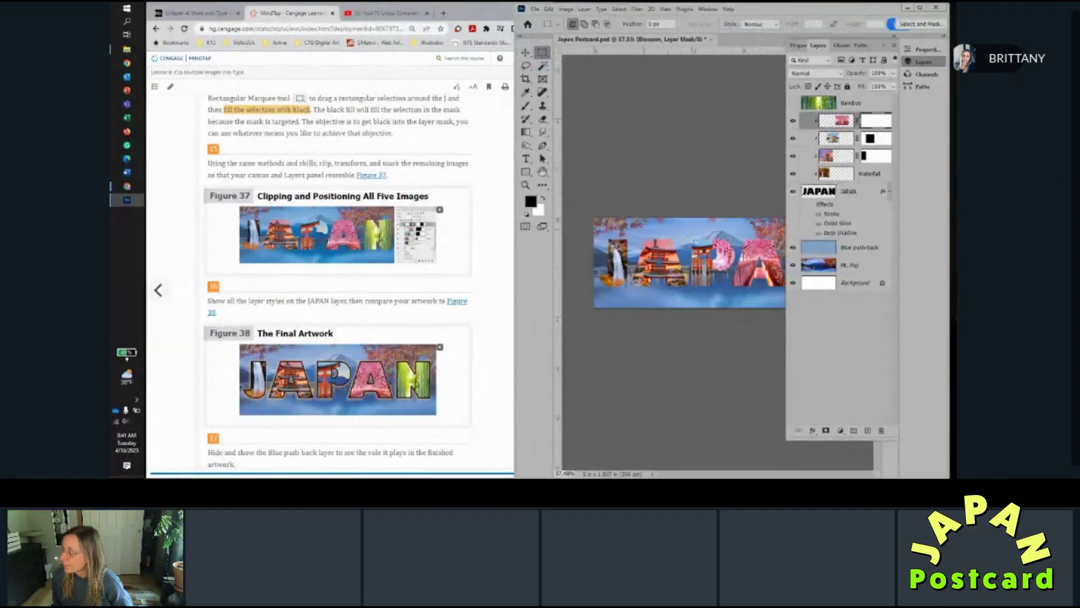
{"action": "left_click_drag", "start_coordinate": [687, 236], "coordinate": [736, 273]}
{"action": "scroll", "coordinate": [738, 299], "scroll_direction": "up", "scroll_amount": 4}
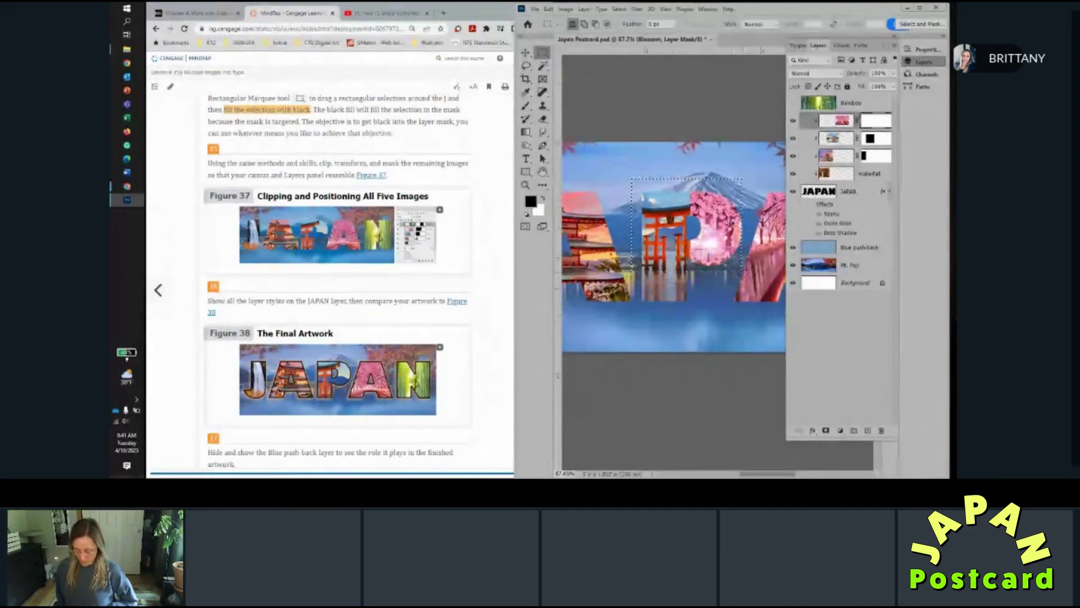
{"action": "key", "text": "alt+BackSpace"}
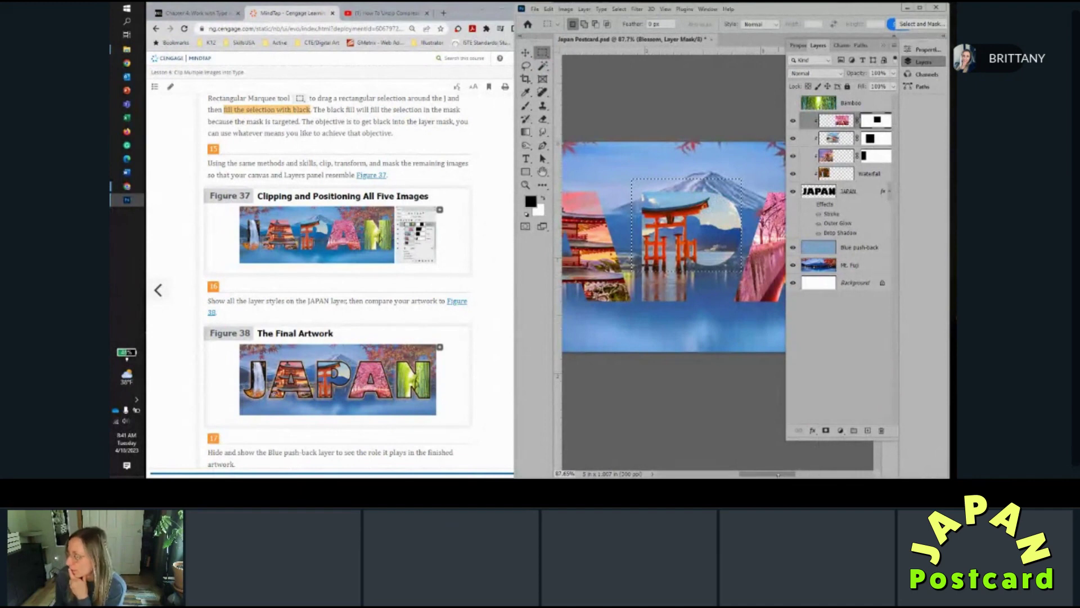
{"action": "left_click_drag", "start_coordinate": [778, 475], "coordinate": [831, 475]}
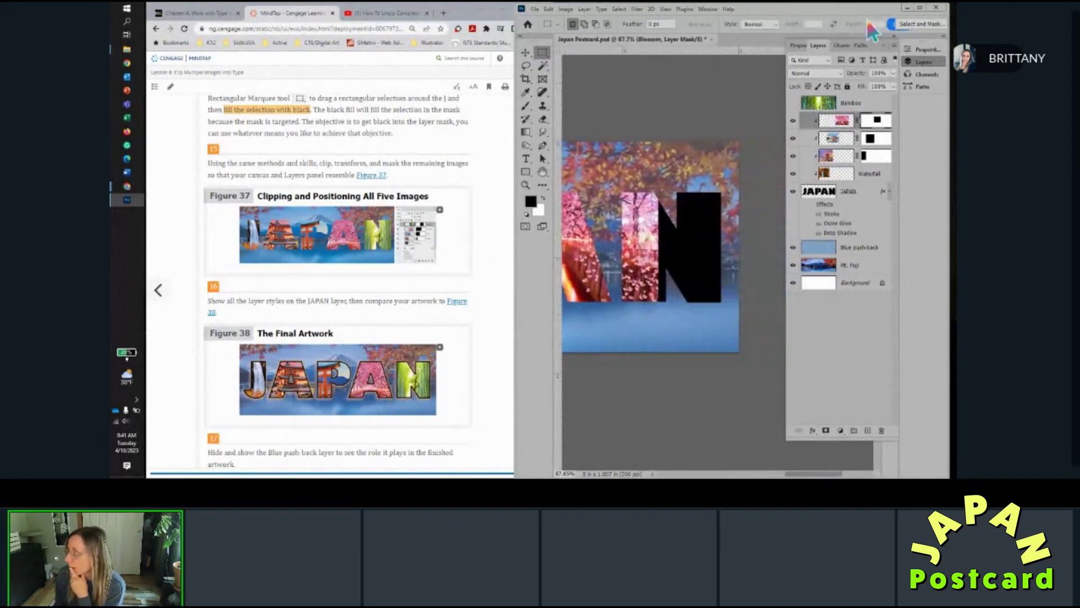
Show the Bamboo layer and clip it into the JAPAN letters.
{"action": "left_click", "coordinate": [866, 103]}
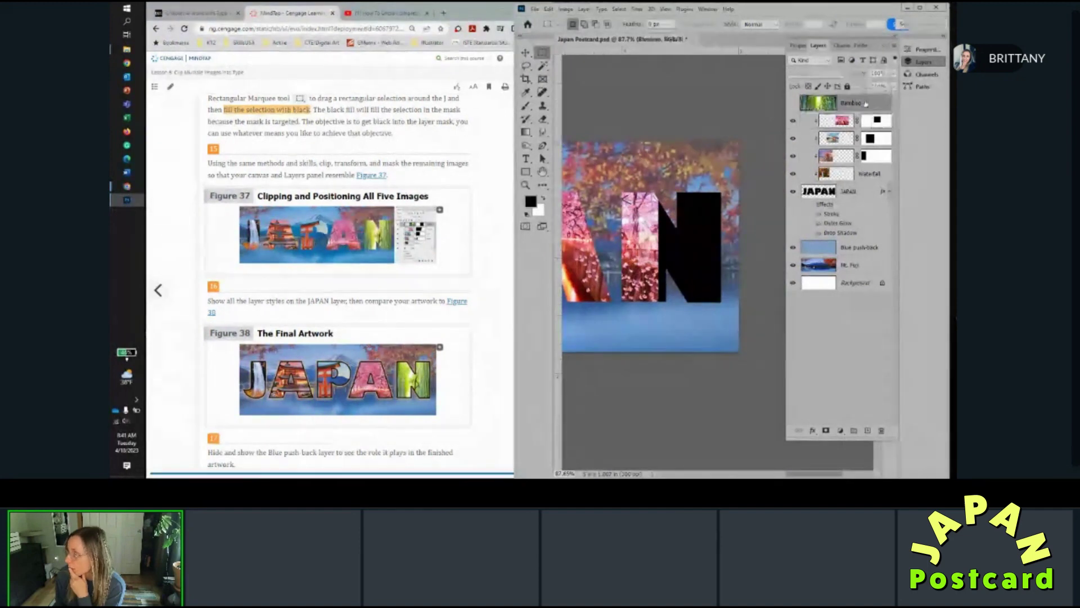
{"action": "left_click", "coordinate": [793, 103]}
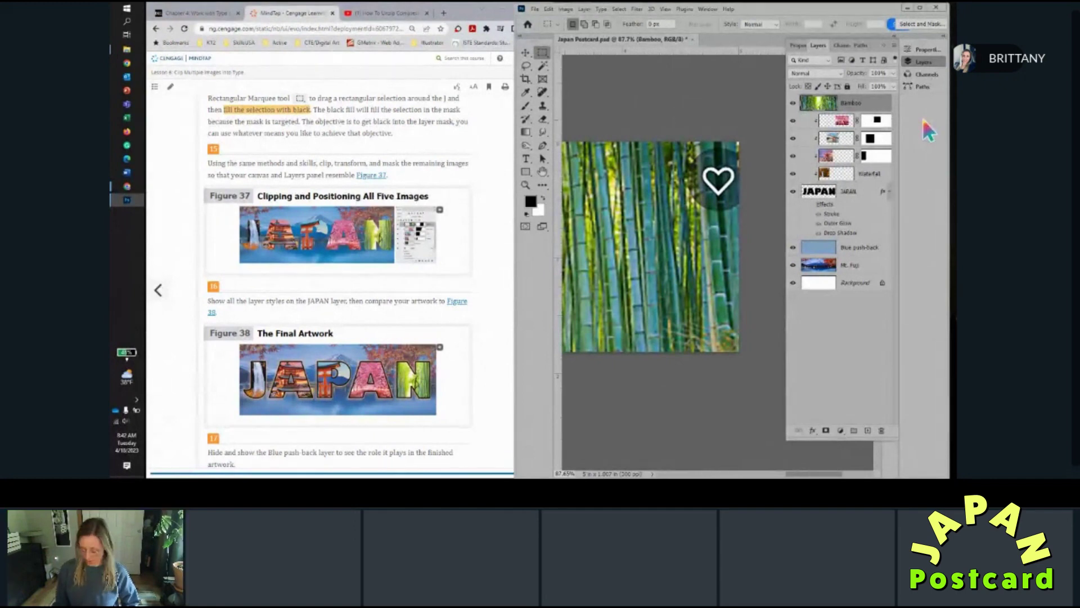
{"action": "left_click", "coordinate": [871, 112], "text": "alt"}
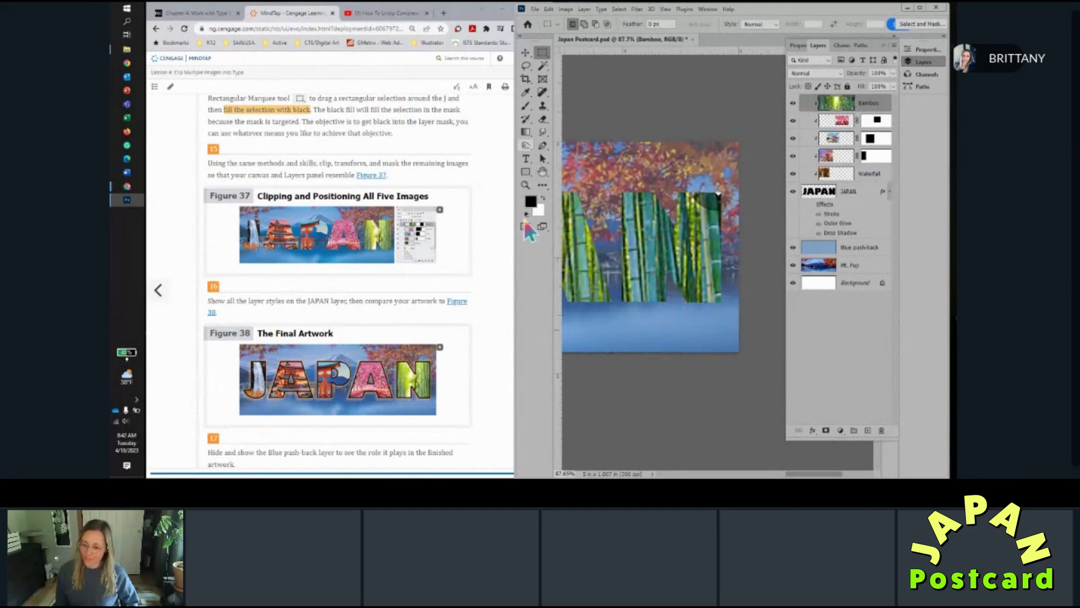
{"action": "scroll", "coordinate": [550, 354], "scroll_direction": "down", "scroll_amount": 5}
{"action": "scroll", "coordinate": [550, 353], "scroll_direction": "up", "scroll_amount": 5}
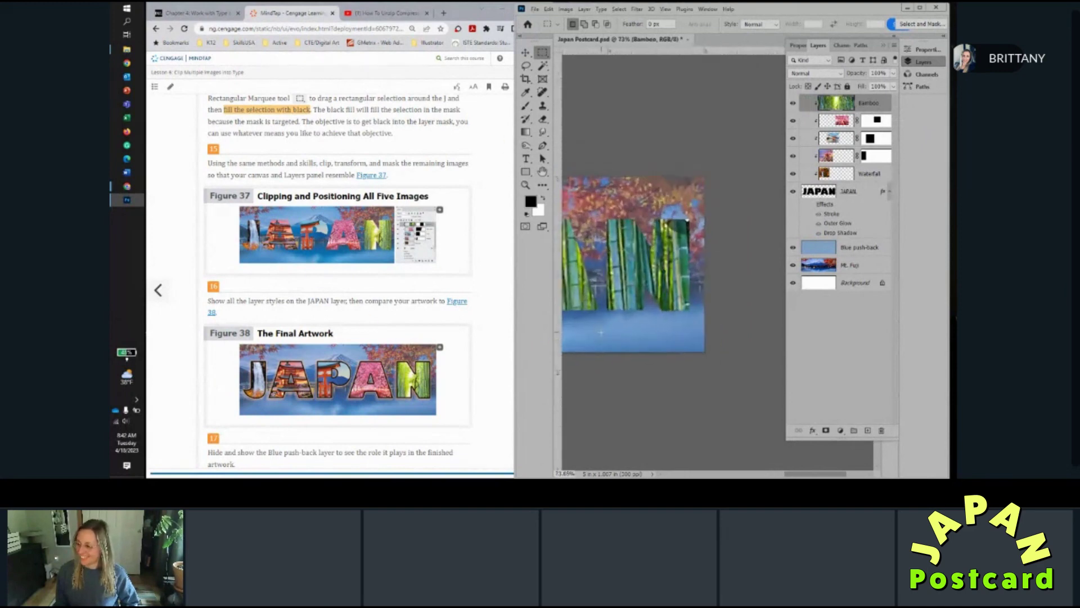
{"action": "scroll", "coordinate": [551, 354], "scroll_direction": "down", "scroll_amount": 4}
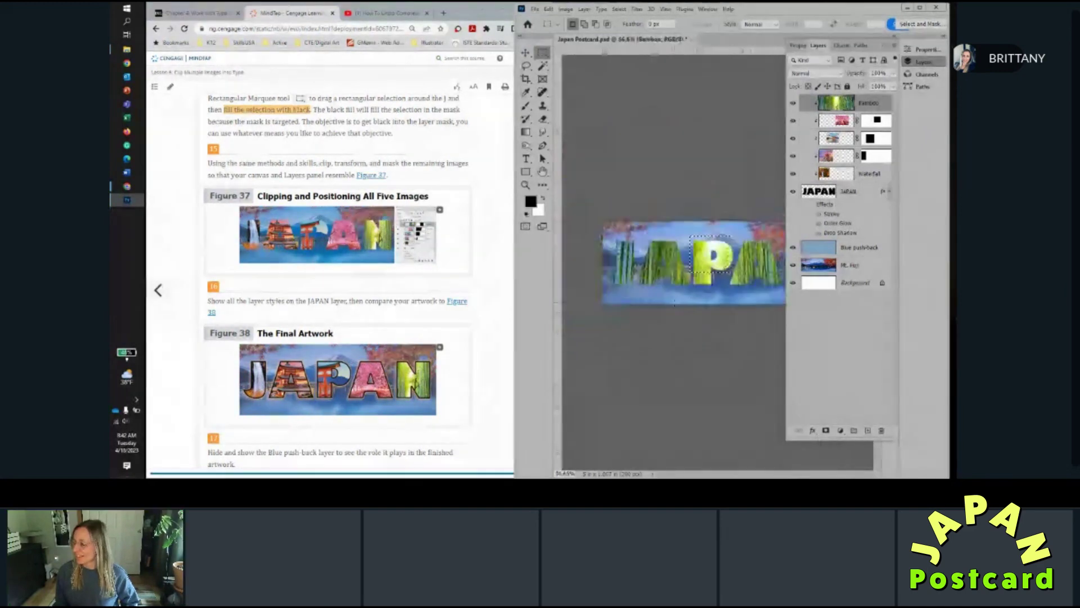
{"action": "scroll", "coordinate": [765, 302], "scroll_direction": "up", "scroll_amount": 3}
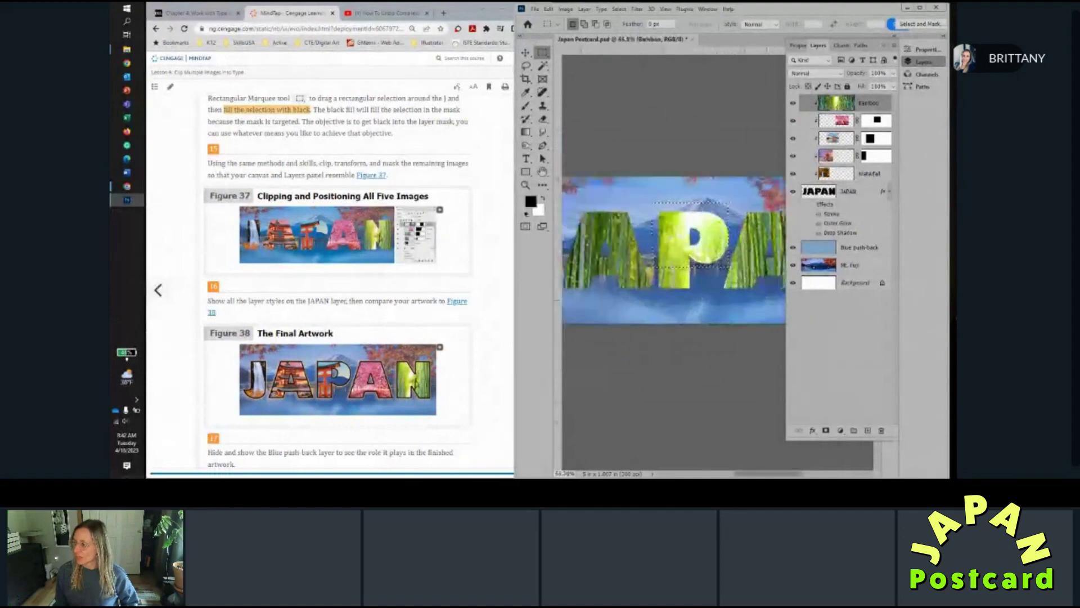
Clear the leftover selection around the P with Select > Deselect.
{"action": "left_click", "coordinate": [619, 9]}
{"action": "left_click", "coordinate": [626, 27]}
{"action": "scroll", "coordinate": [771, 373], "scroll_direction": "down", "scroll_amount": 1}
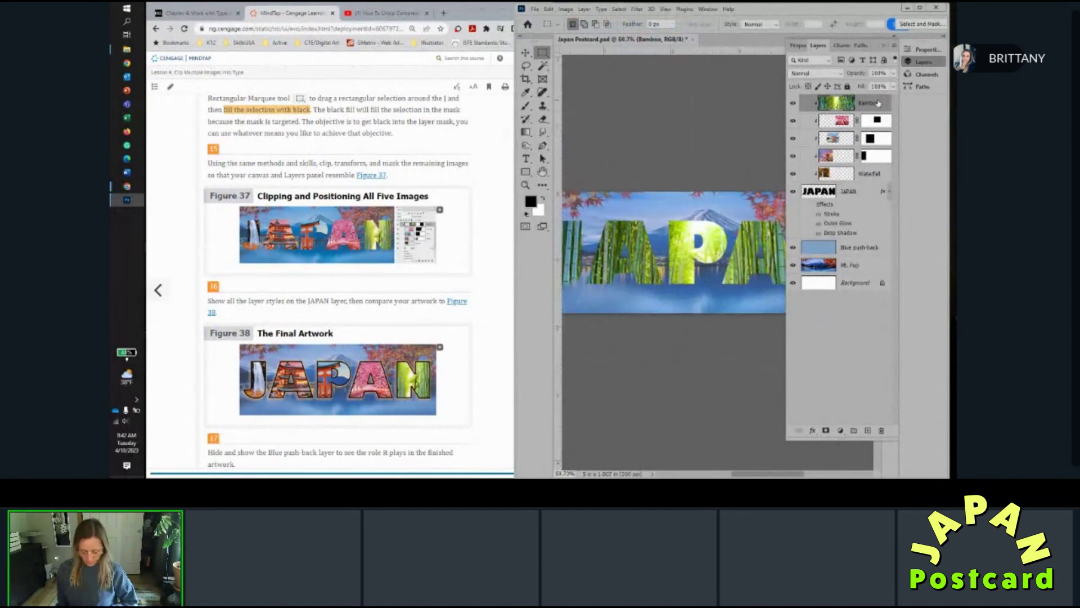
Scale the Bamboo photo to about 42% and move it right and down to fill the N.
{"action": "key", "text": "ctrl+t"}
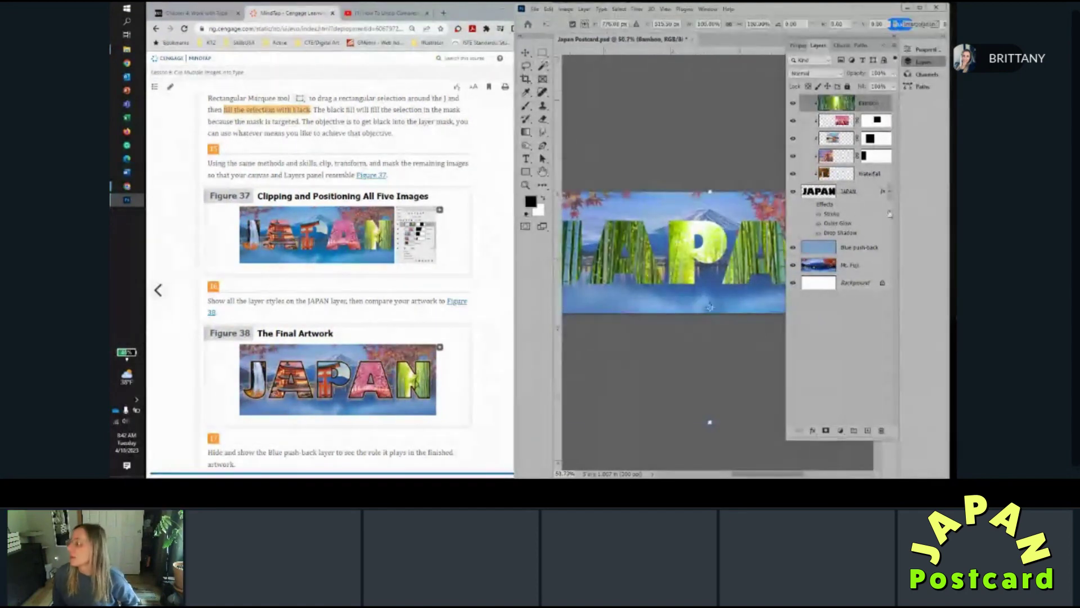
{"action": "scroll", "coordinate": [731, 287], "scroll_direction": "down", "scroll_amount": 3}
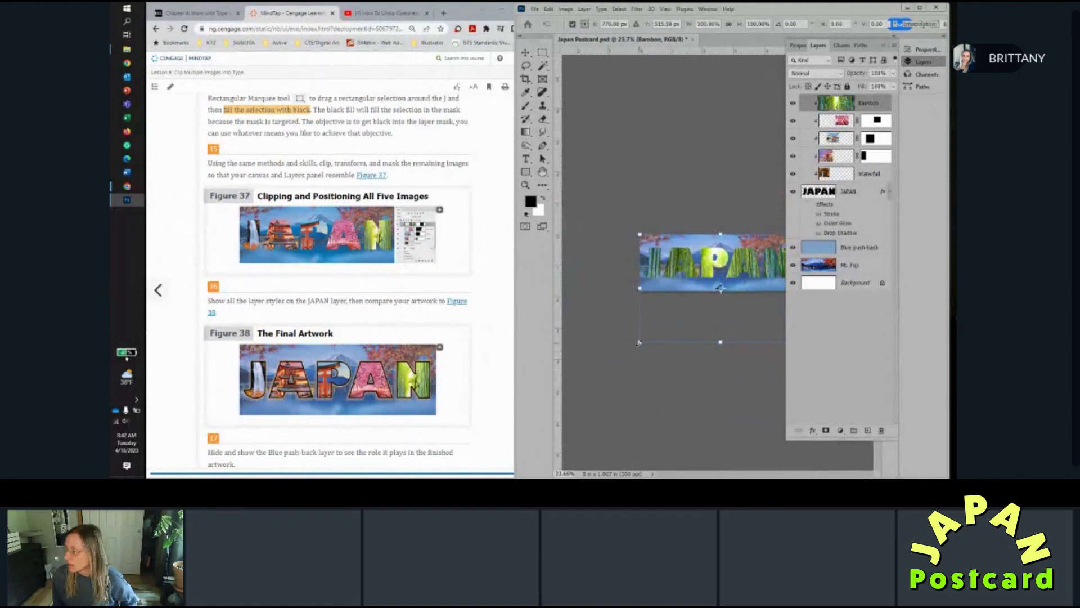
{"action": "left_click_drag", "start_coordinate": [639, 342], "coordinate": [768, 280]}
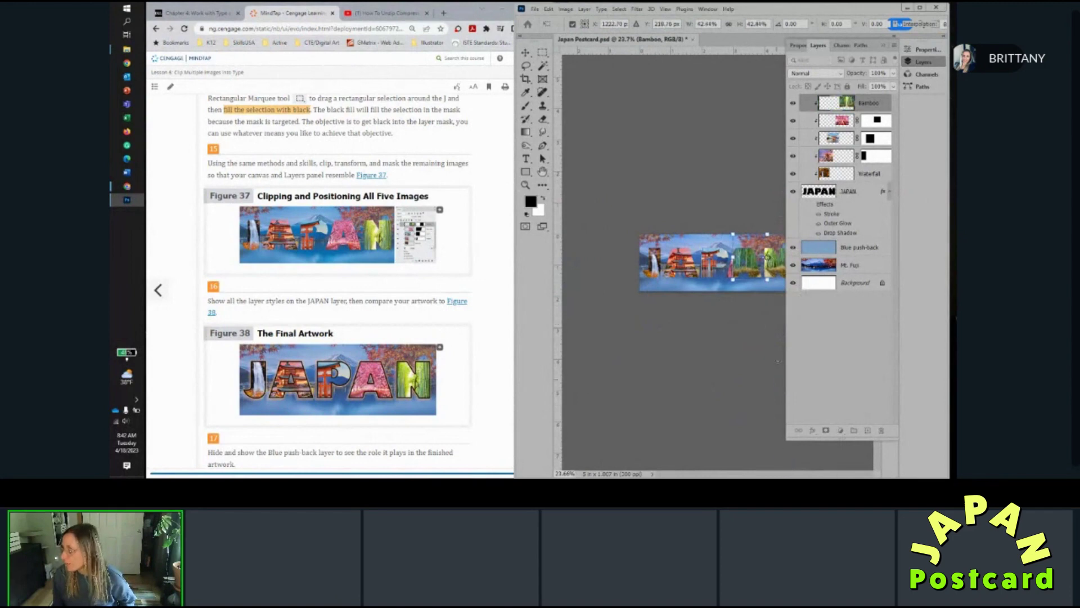
{"action": "left_click", "coordinate": [884, 40]}
{"action": "scroll", "coordinate": [731, 265], "scroll_direction": "up", "scroll_amount": 3}
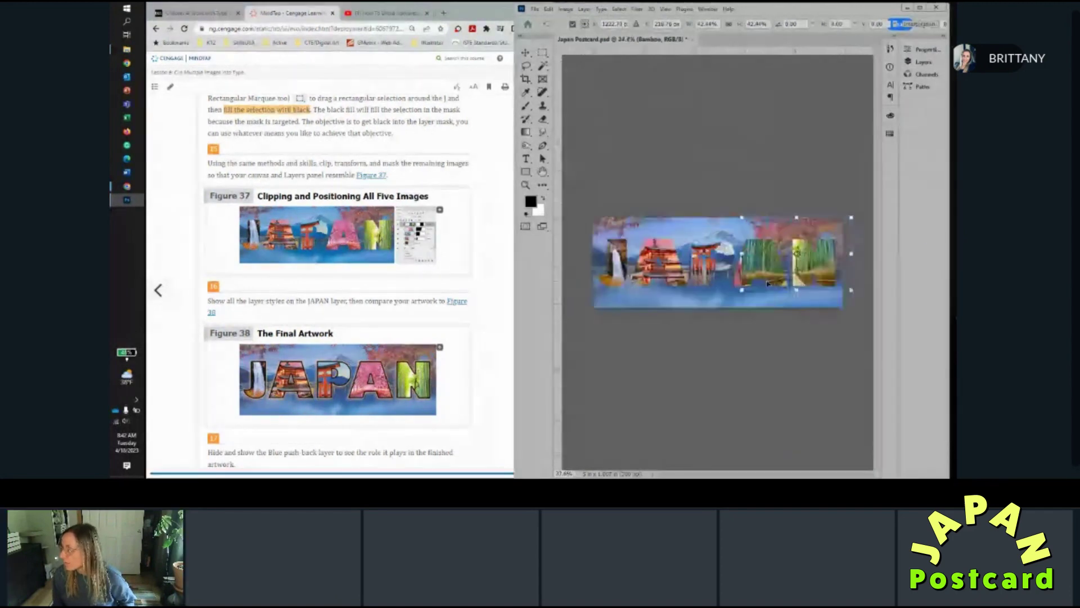
{"action": "scroll", "coordinate": [731, 265], "scroll_direction": "right", "scroll_amount": 3}
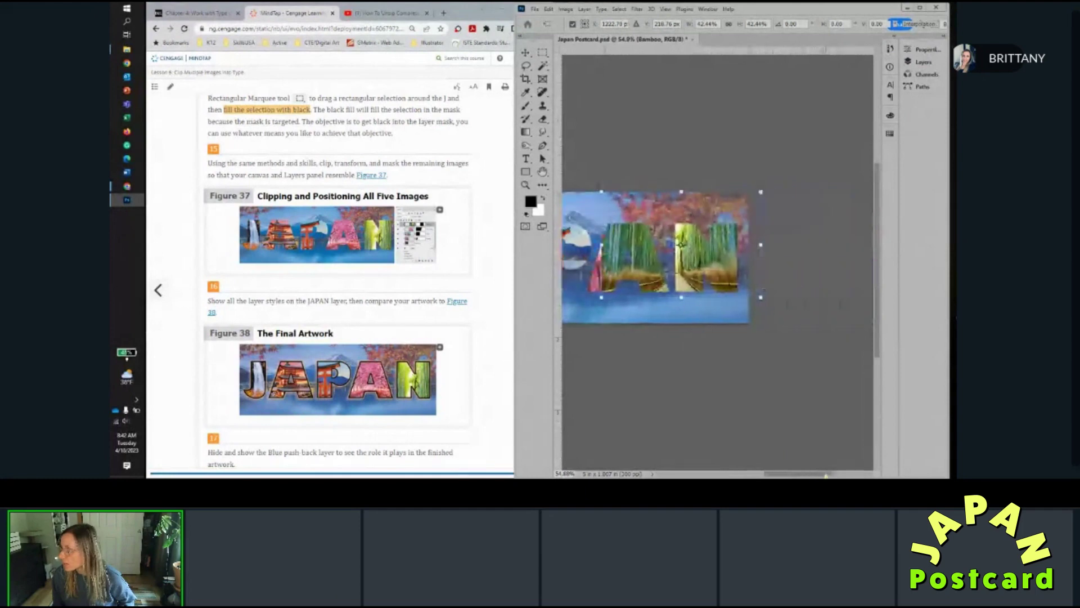
{"action": "left_click_drag", "start_coordinate": [692, 270], "coordinate": [726, 289]}
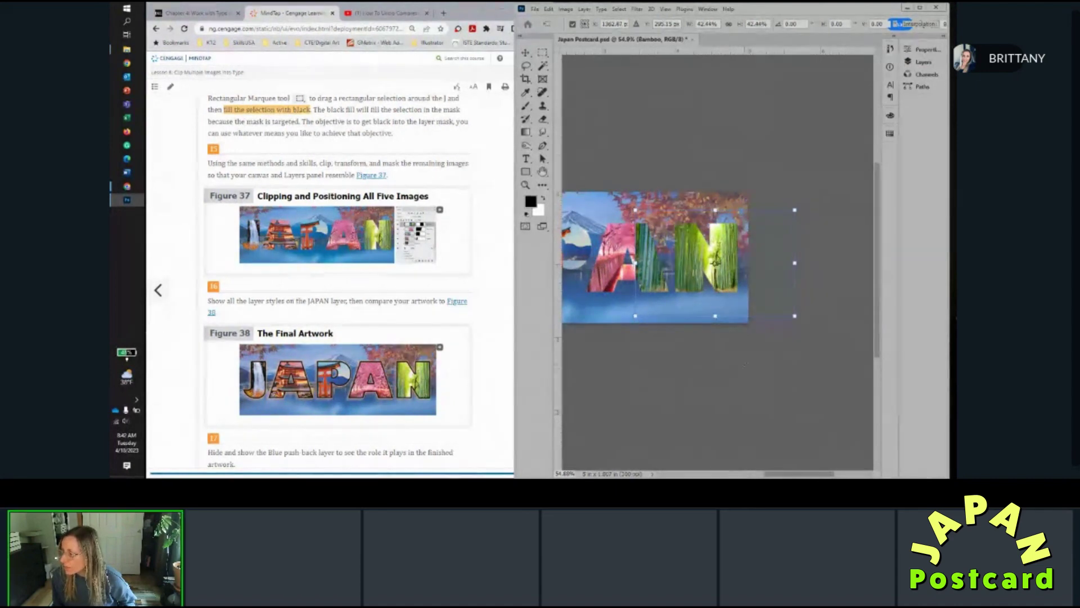
{"action": "left_click", "coordinate": [923, 61]}
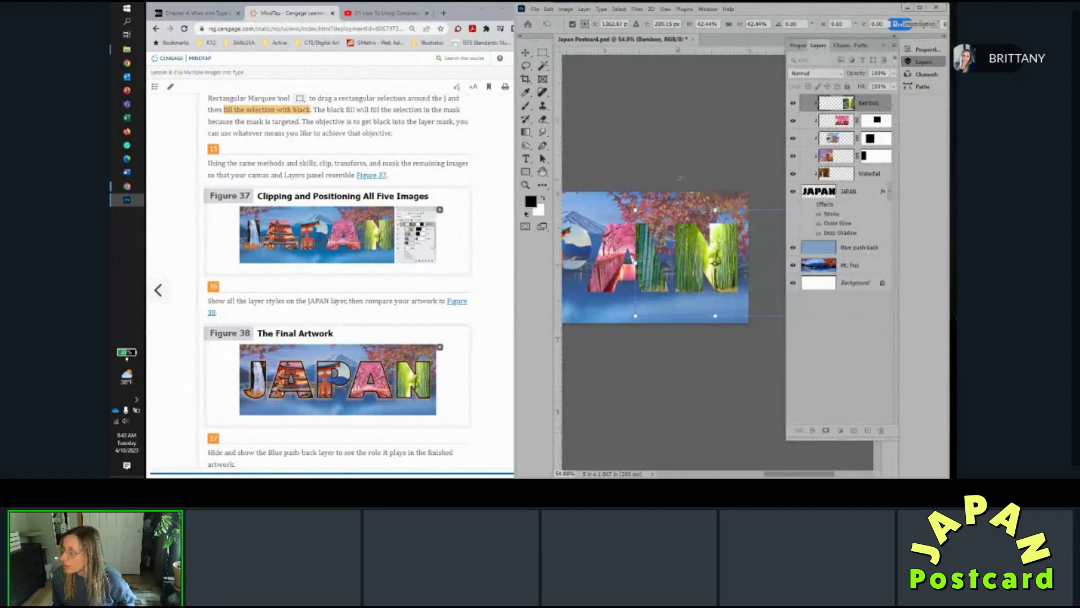
{"action": "left_click", "coordinate": [525, 52]}
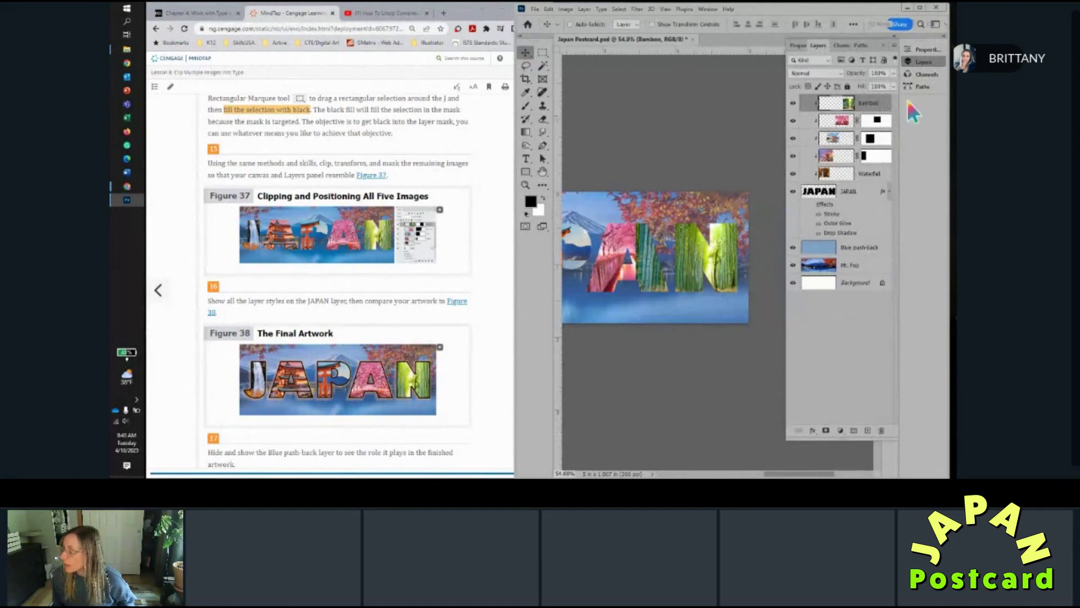
Mask the Bamboo layer over the second A with black so the blossom photo shows there.
{"action": "left_click", "coordinate": [825, 431]}
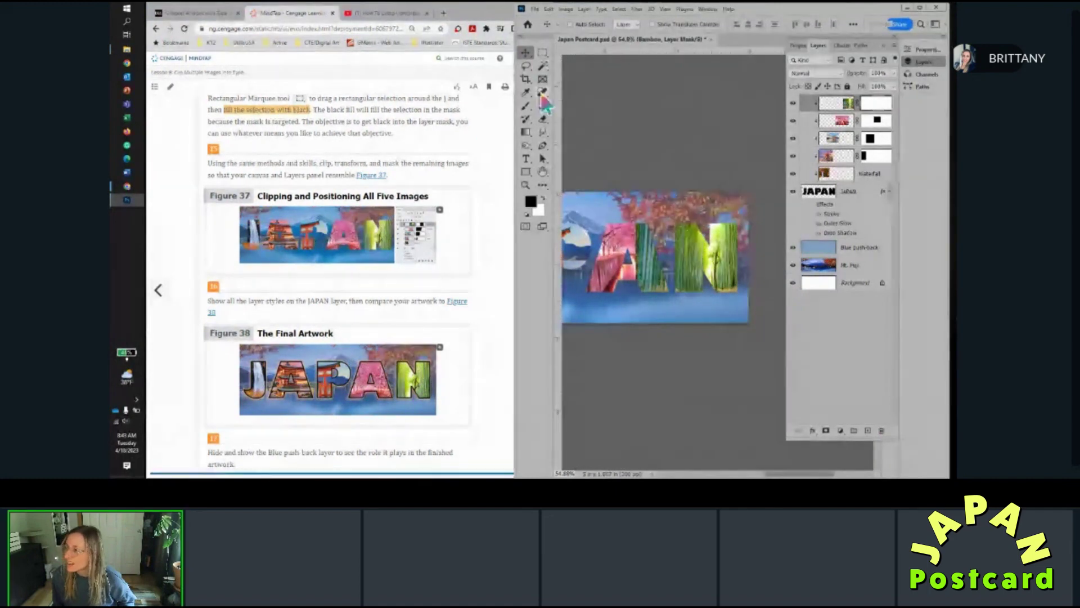
{"action": "left_click", "coordinate": [542, 52]}
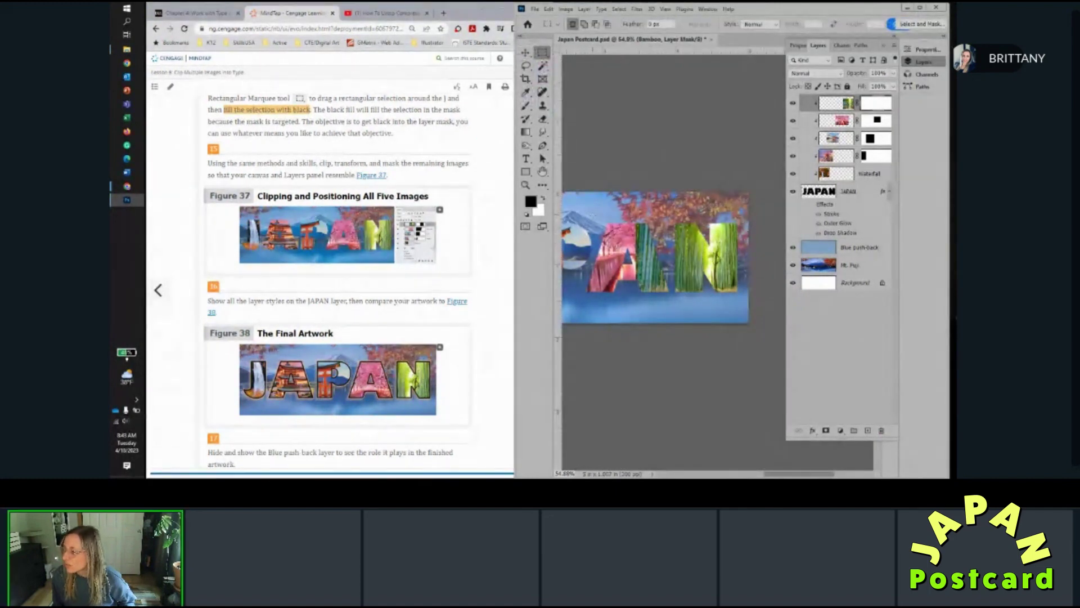
{"action": "left_click_drag", "start_coordinate": [604, 217], "coordinate": [672, 302]}
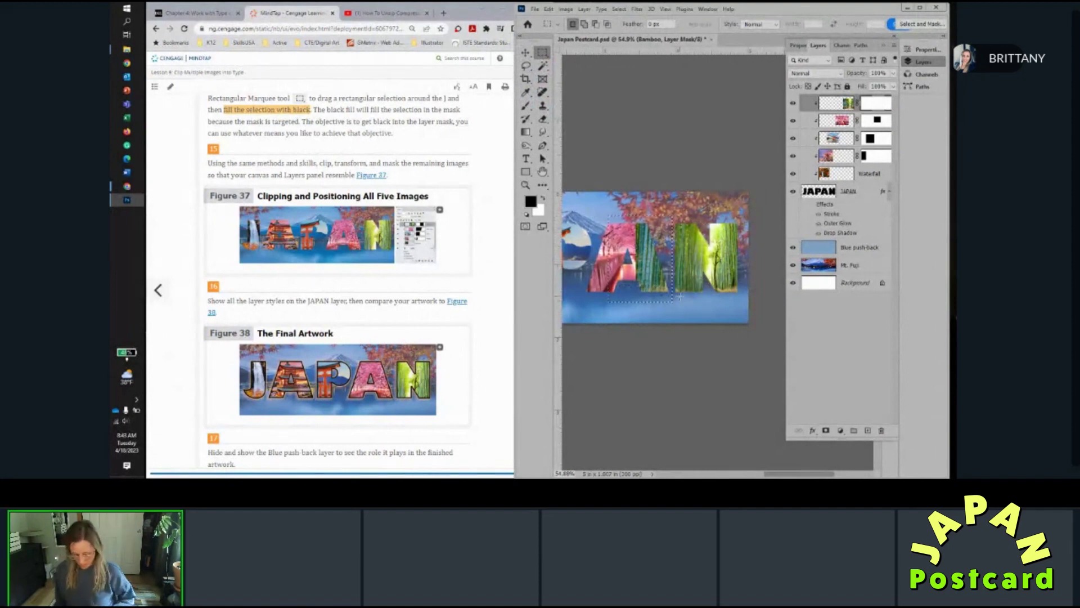
{"action": "key", "text": "alt+BackSpace"}
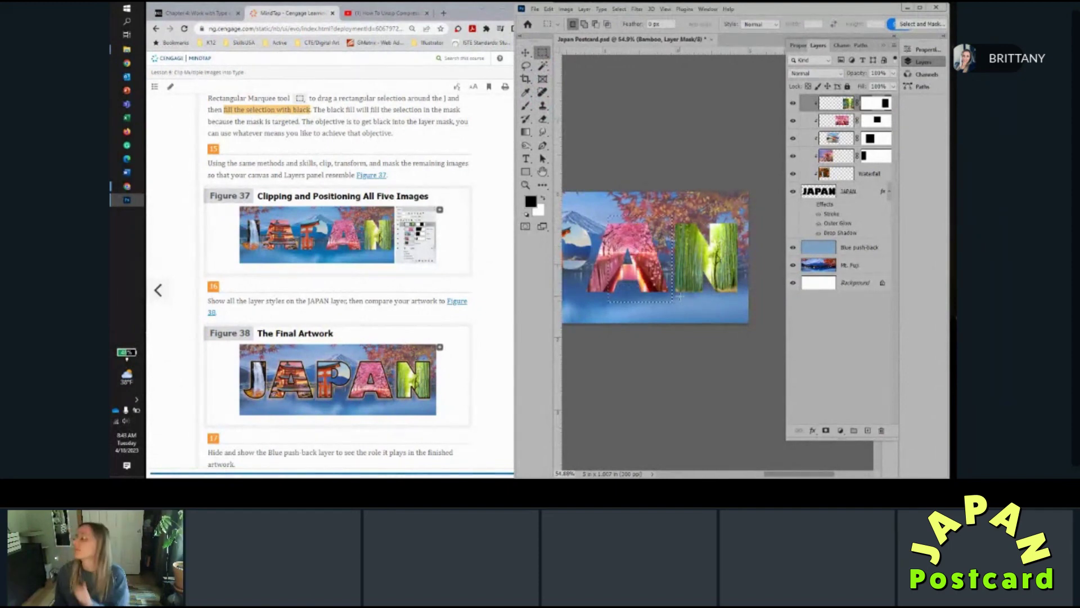
{"action": "left_click", "coordinate": [526, 52]}
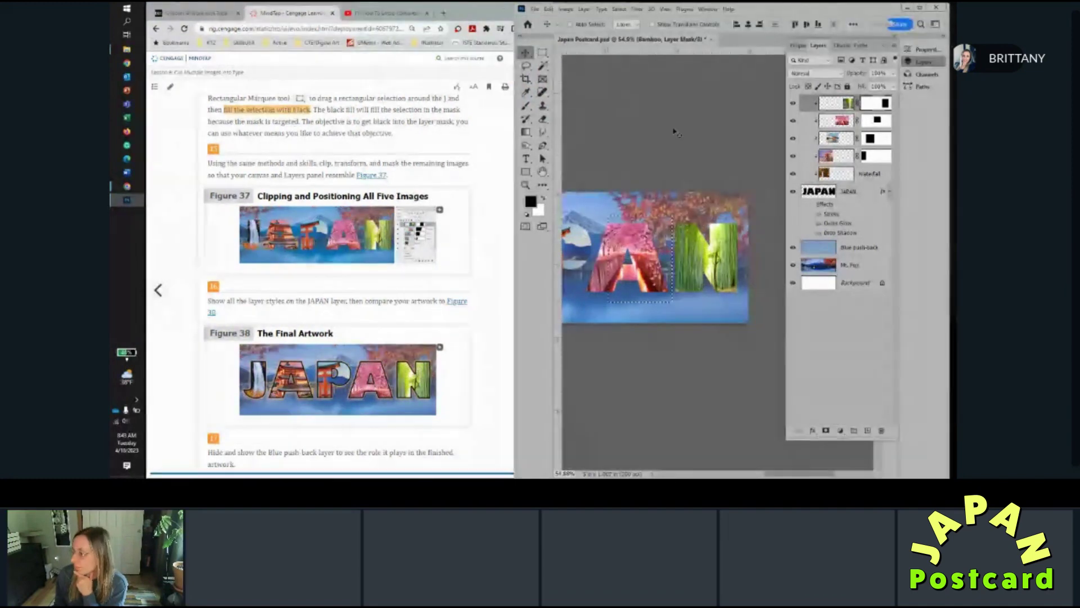
{"action": "scroll", "coordinate": [675, 132], "scroll_direction": "down", "scroll_amount": 2}
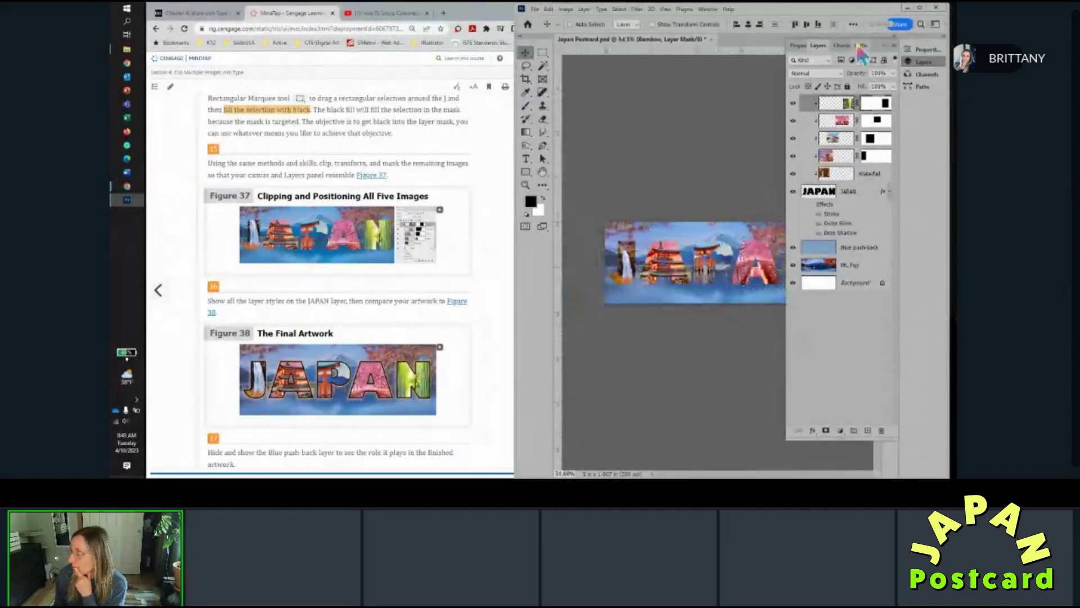
{"action": "left_click", "coordinate": [922, 62]}
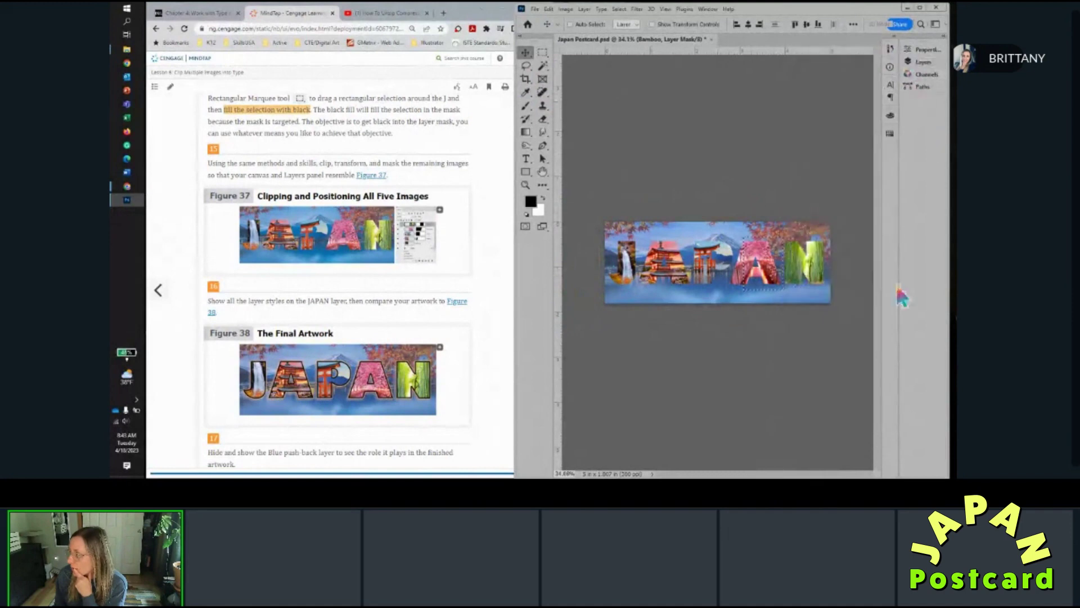
Deselect the rectangle around the second A and scroll the textbook to steps 17–18.
{"action": "scroll", "coordinate": [810, 342], "scroll_direction": "up", "scroll_amount": 2}
{"action": "scroll", "coordinate": [810, 342], "scroll_direction": "up", "scroll_amount": 1}
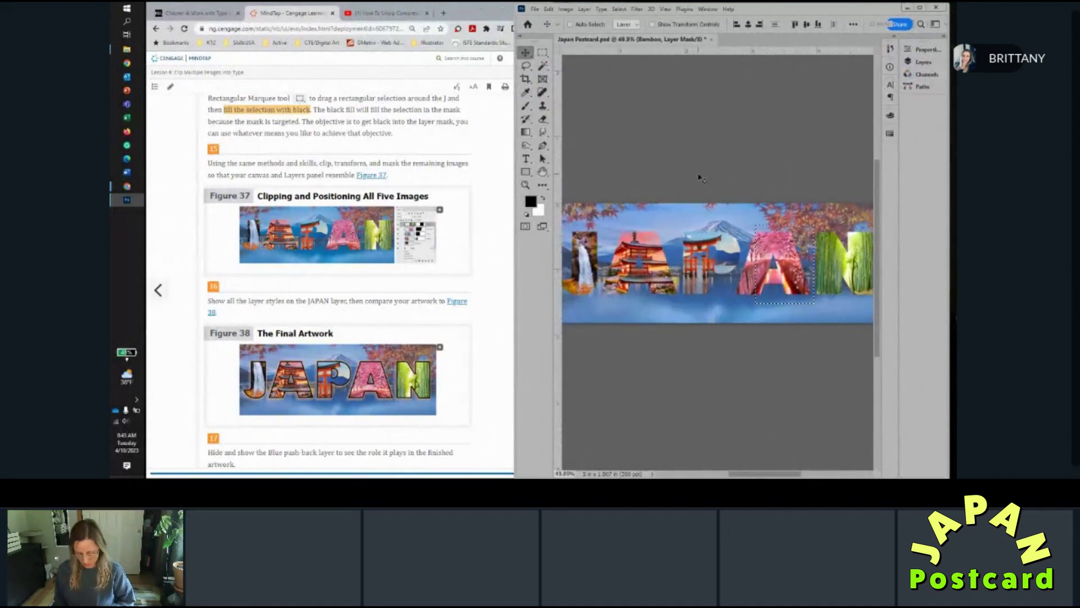
{"action": "key", "text": "ctrl+d"}
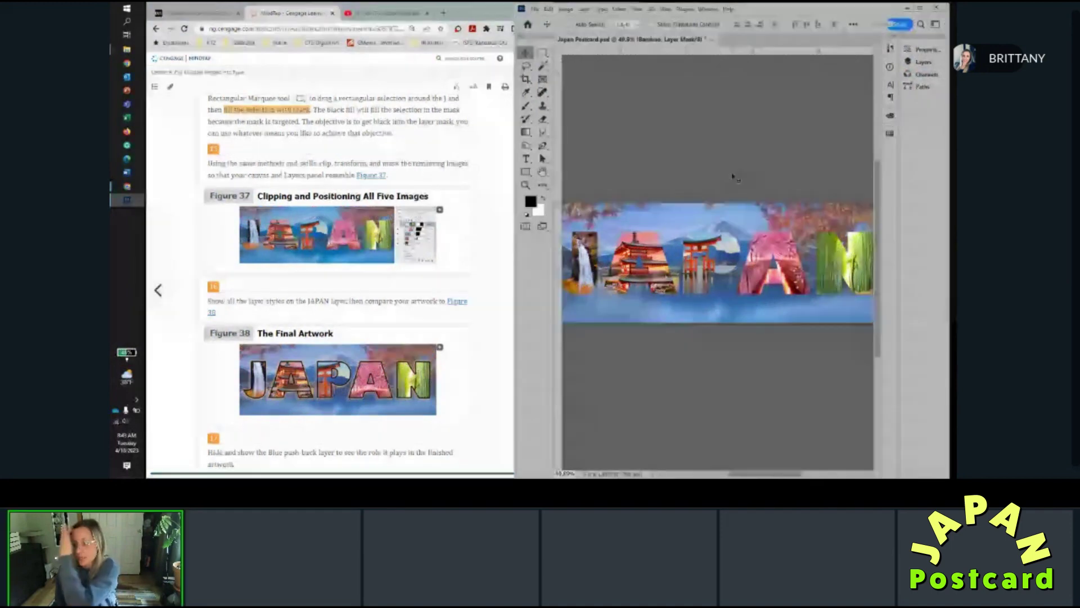
{"action": "scroll", "coordinate": [328, 261], "scroll_direction": "down", "scroll_amount": 3}
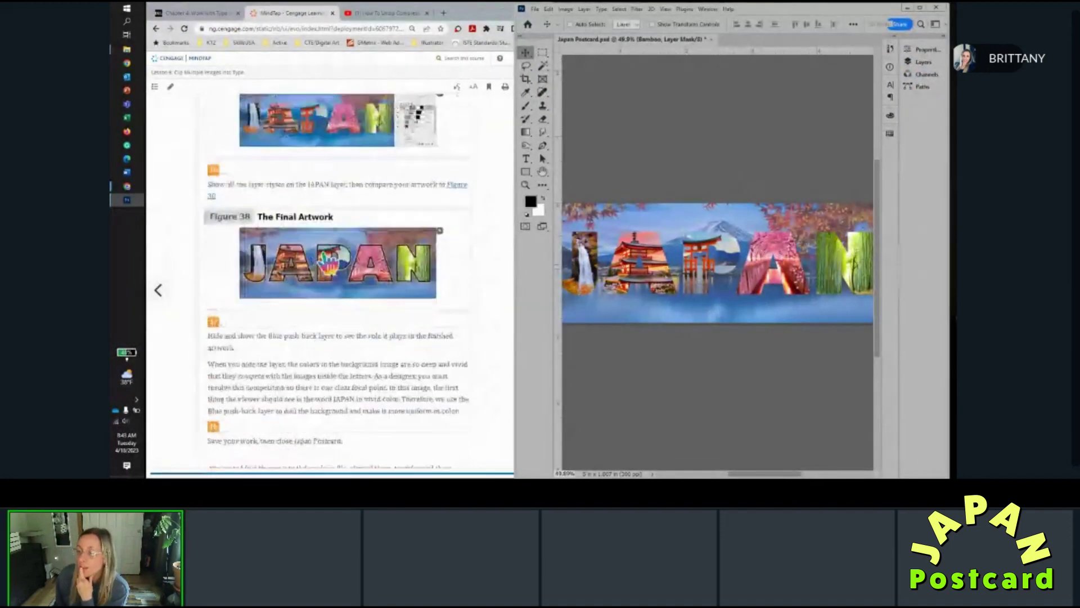
{"action": "scroll", "coordinate": [330, 261], "scroll_direction": "down", "scroll_amount": 3}
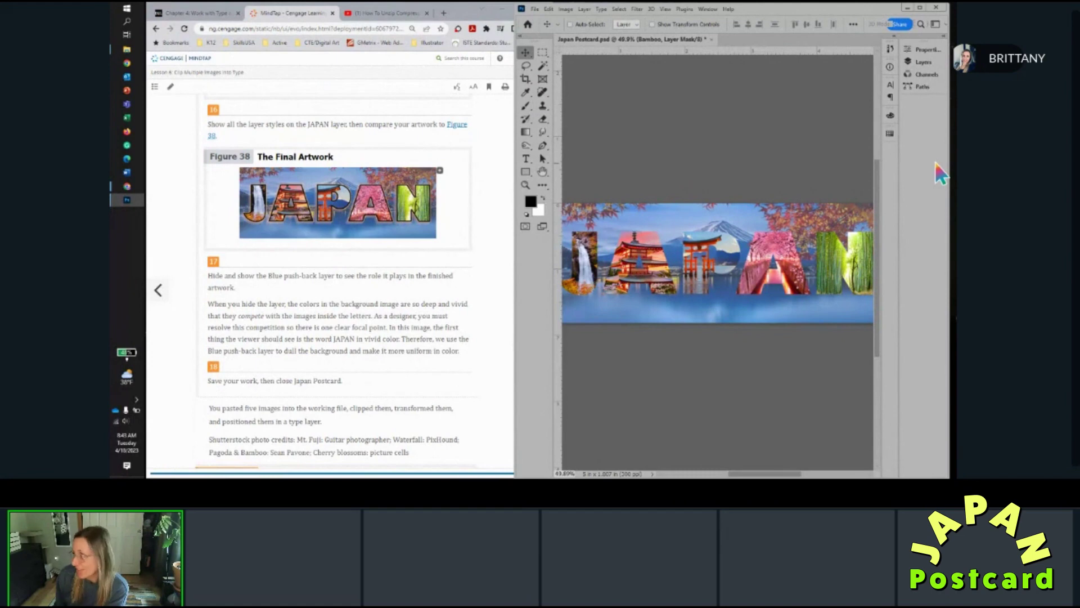
Switch on the JAPAN layer's Stroke effect, revealing the black outline, glow and shadow around the letters.
{"action": "left_click", "coordinate": [922, 61]}
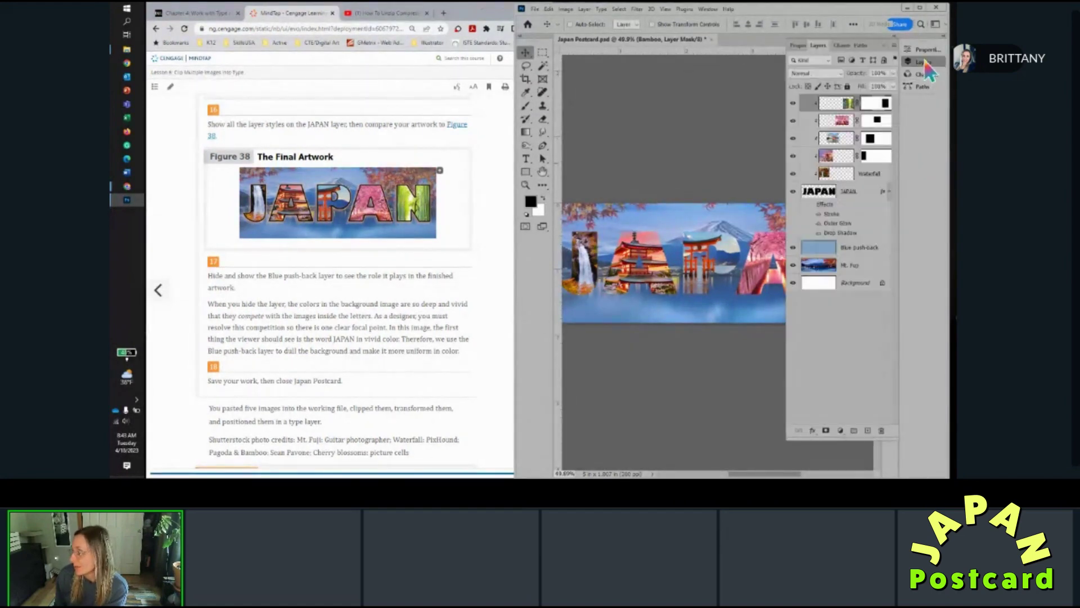
{"action": "left_click", "coordinate": [818, 215]}
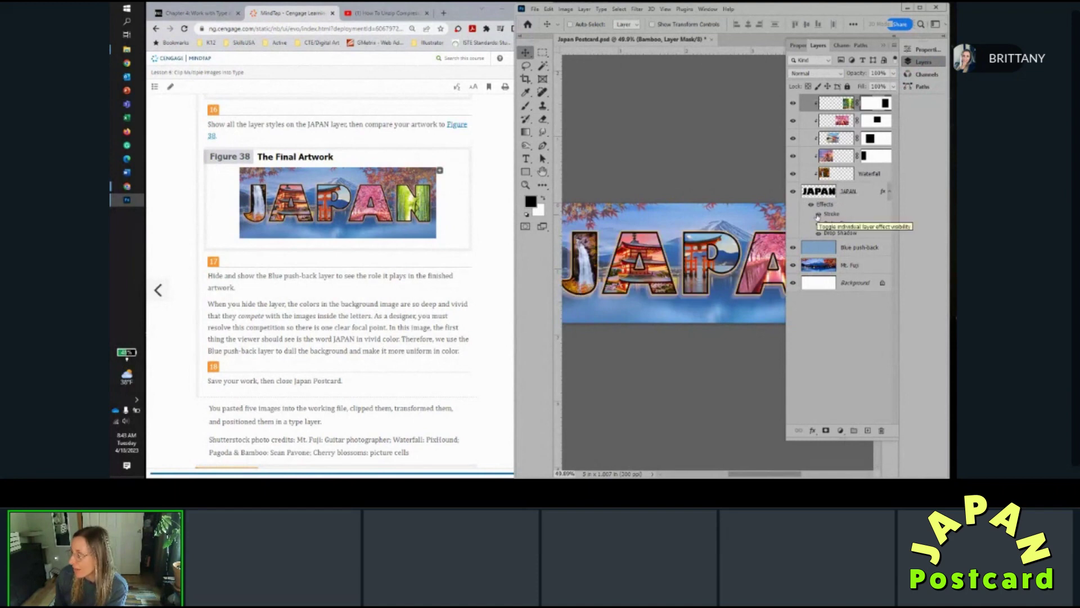
{"action": "left_click", "coordinate": [847, 276]}
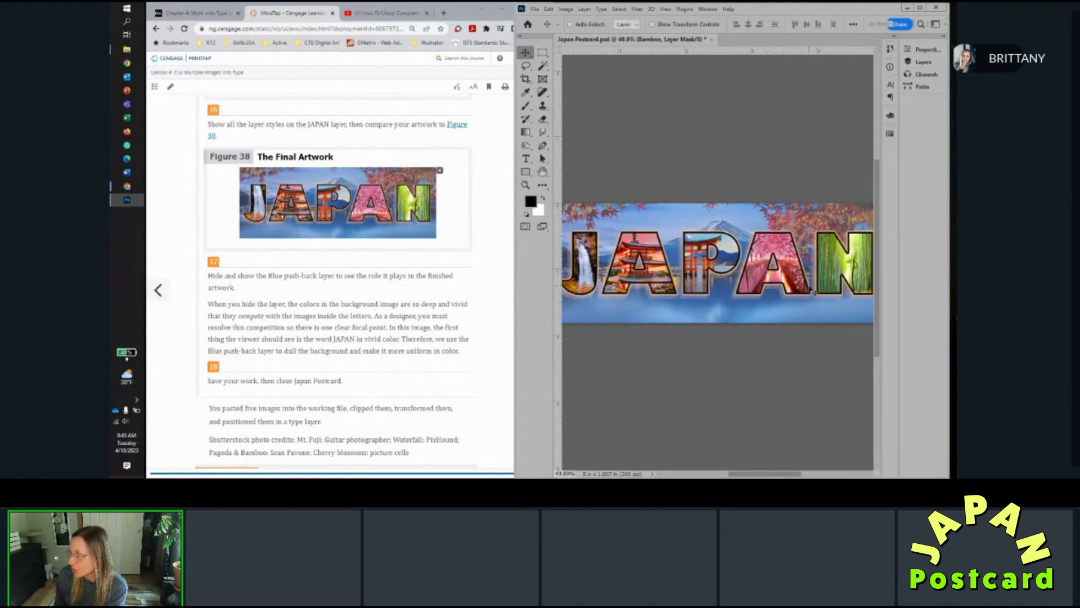
{"action": "scroll", "coordinate": [814, 292], "scroll_direction": "down", "scroll_amount": 2}
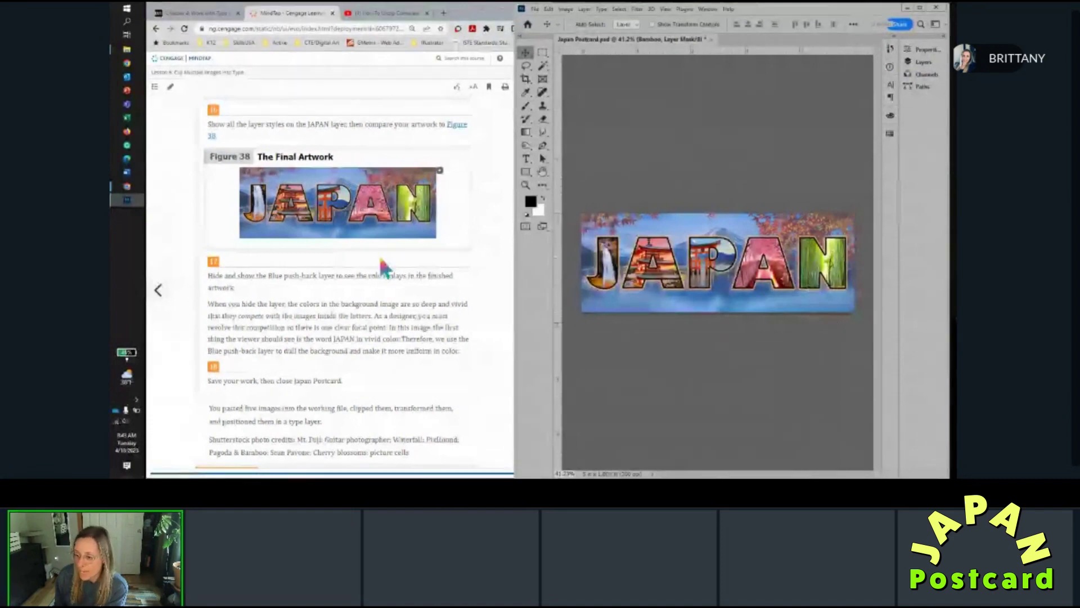
{"action": "scroll", "coordinate": [382, 267], "scroll_direction": "down", "scroll_amount": 5}
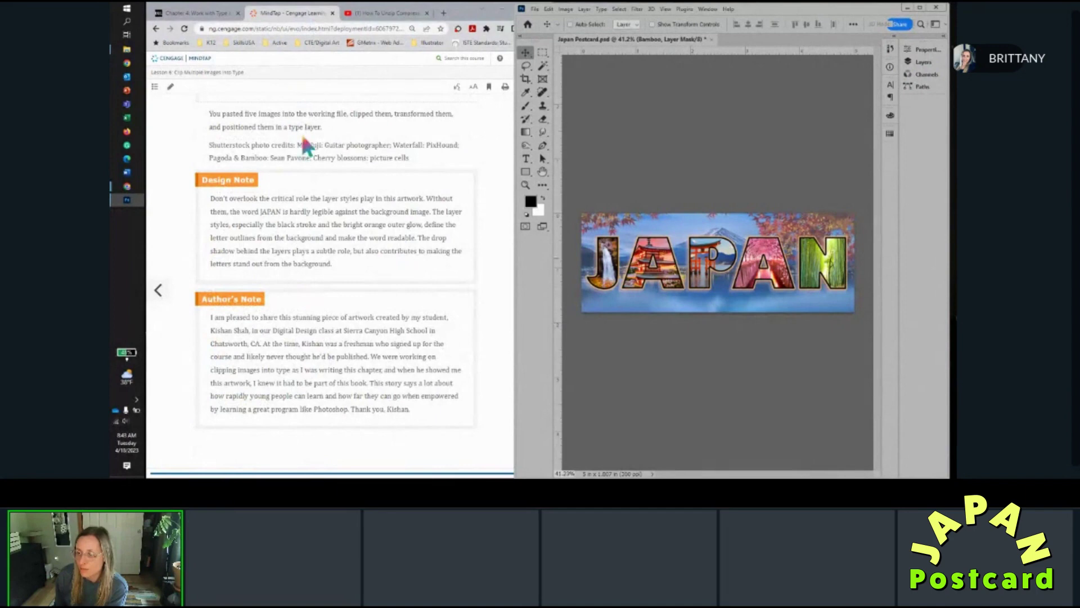
{"action": "scroll", "coordinate": [304, 143], "scroll_direction": "up", "scroll_amount": 3}
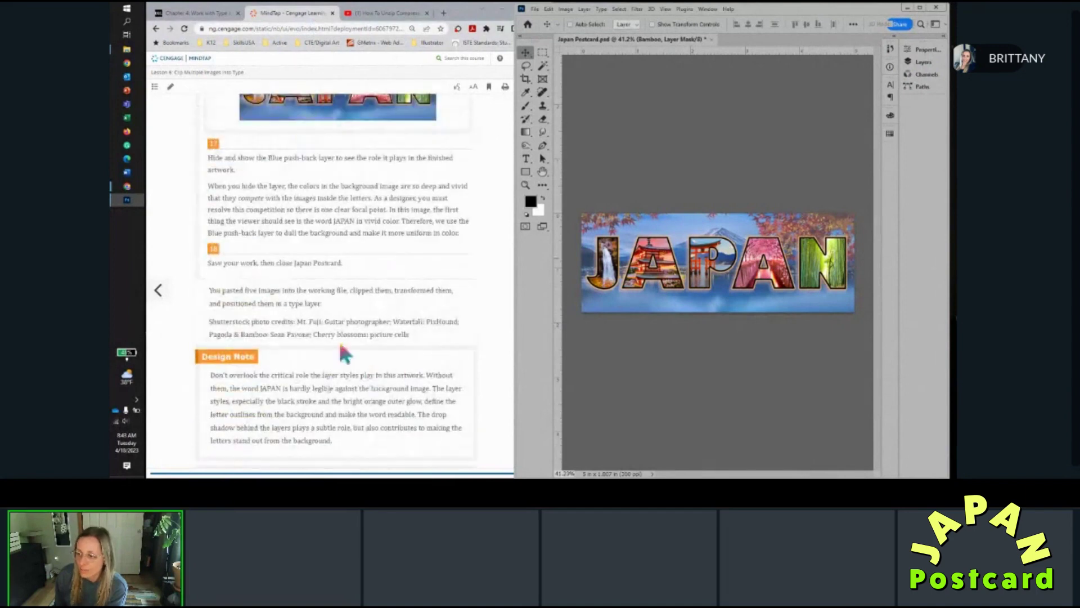